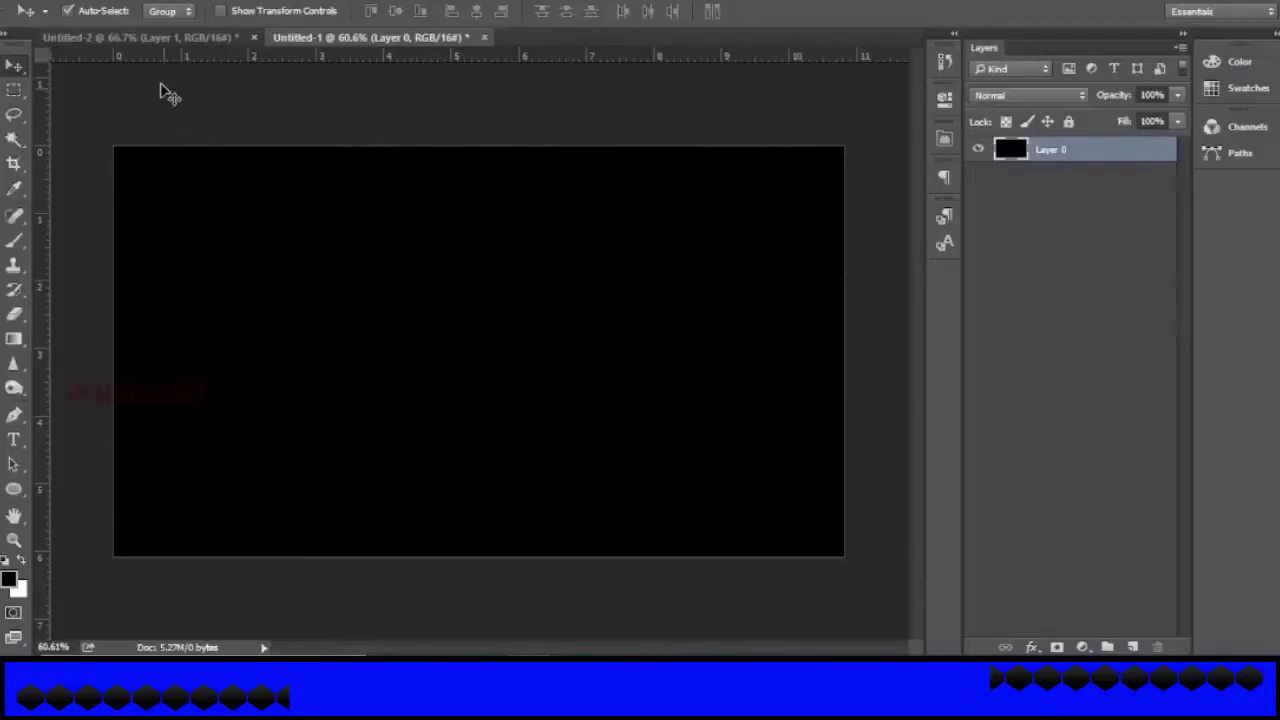
Step: Sample the circle's cyan in Untitled-2 as the foreground colour, then go back to Untitled-1
{"action": "left_click", "coordinate": [345, 130]}
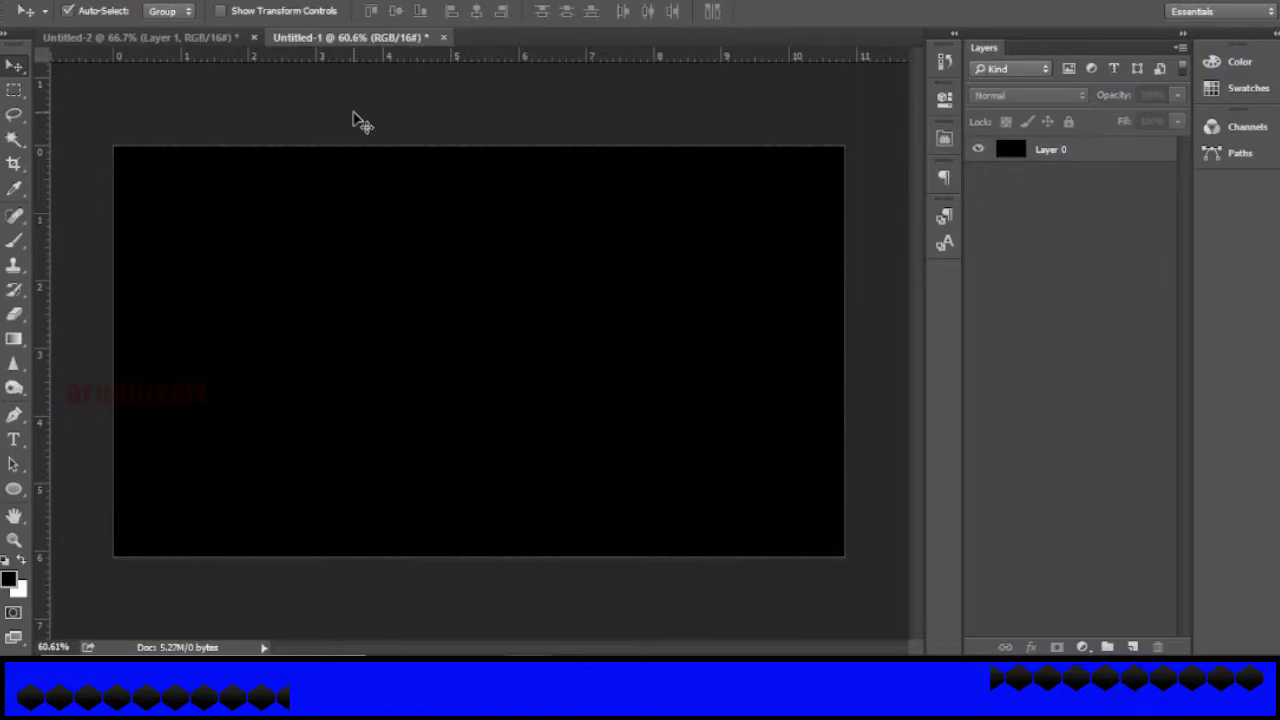
{"action": "left_click", "coordinate": [195, 40]}
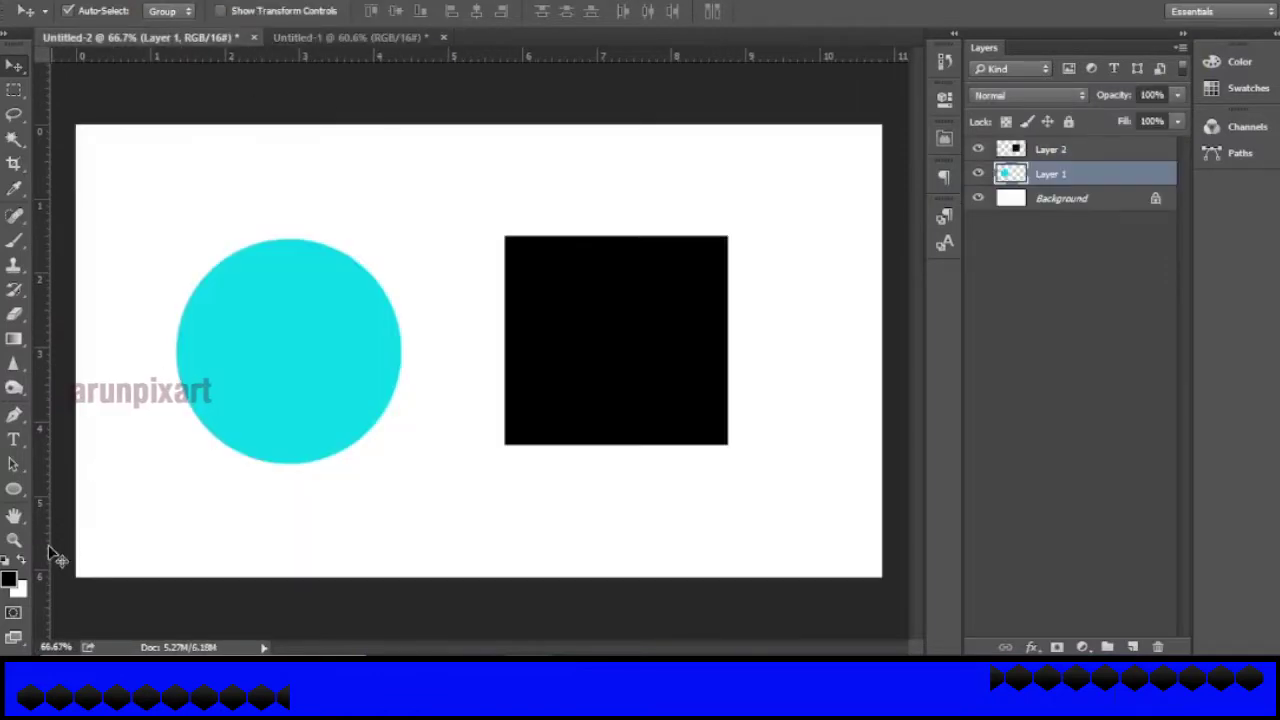
{"action": "left_click", "coordinate": [8, 578]}
{"action": "left_click", "coordinate": [390, 289]}
{"action": "left_click", "coordinate": [1150, 180]}
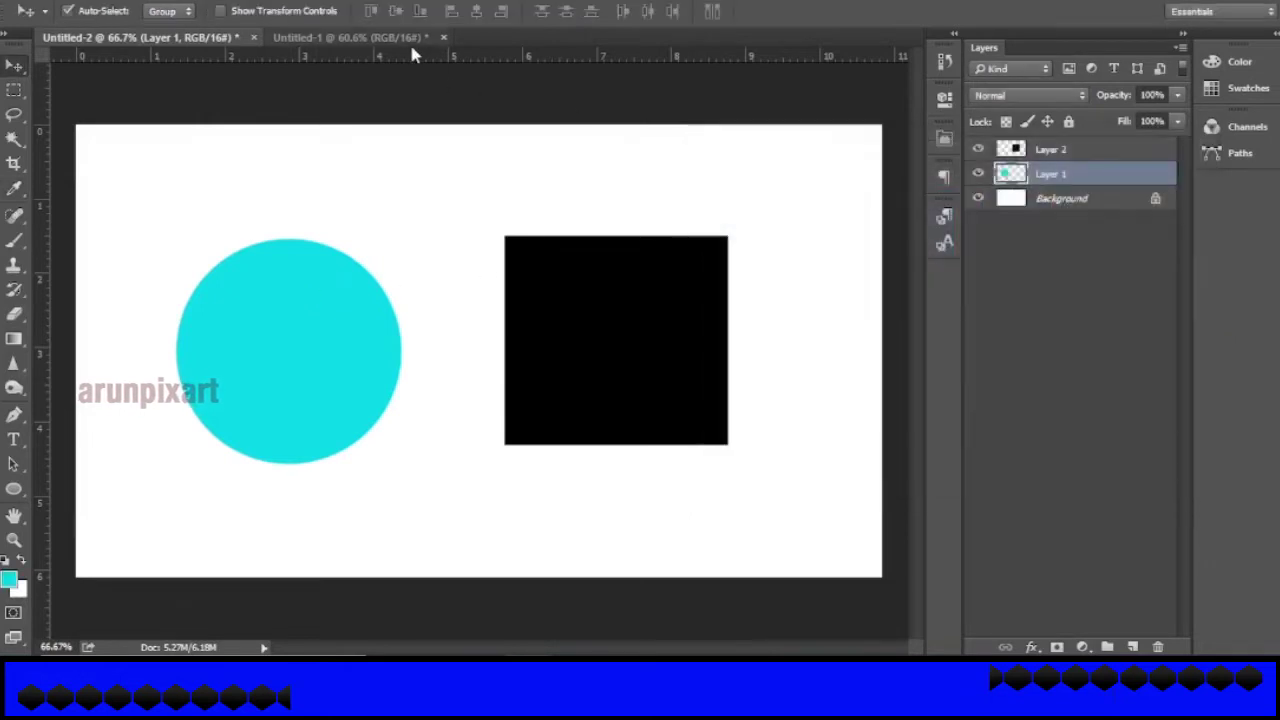
{"action": "left_click", "coordinate": [350, 37]}
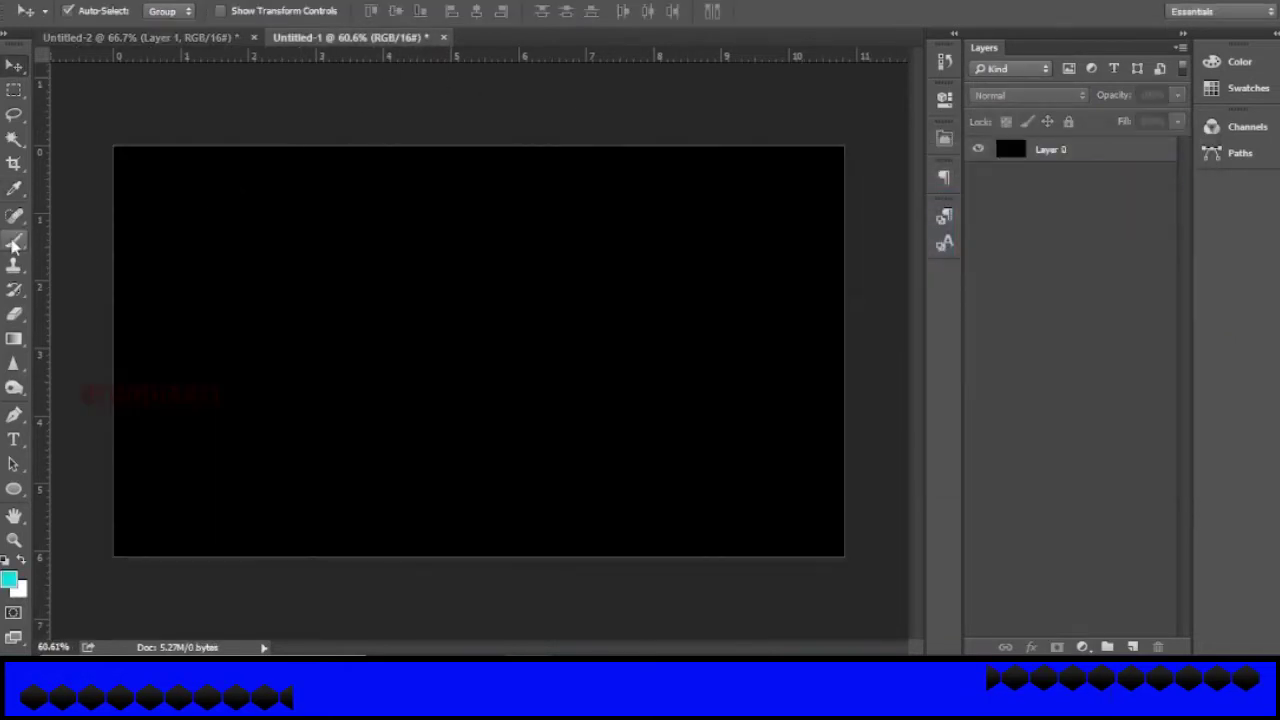
Step: Choose the Brush tool with a soft round brush tip
{"action": "left_click", "coordinate": [14, 240]}
{"action": "left_click", "coordinate": [91, 12]}
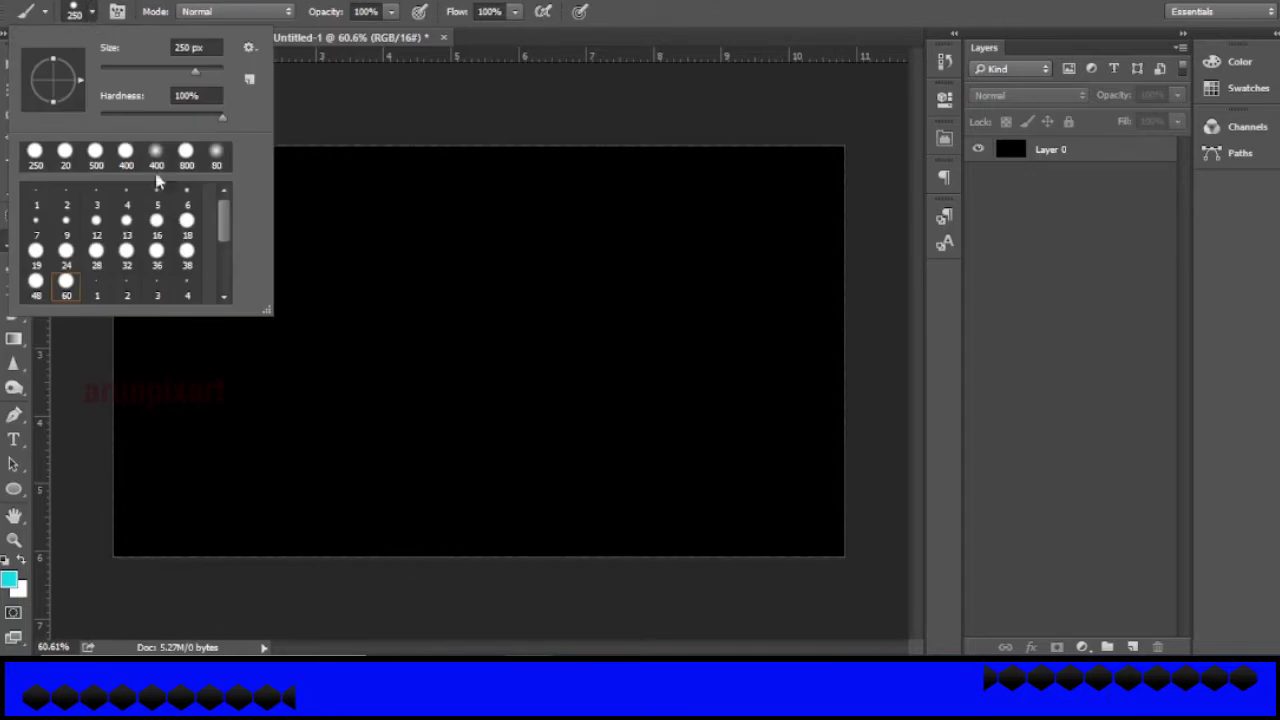
{"action": "scroll", "coordinate": [136, 252], "scroll_direction": "down", "scroll_amount": 1}
{"action": "scroll", "coordinate": [136, 252], "scroll_direction": "down", "scroll_amount": 1}
{"action": "scroll", "coordinate": [136, 252], "scroll_direction": "down", "scroll_amount": 1}
{"action": "scroll", "coordinate": [136, 252], "scroll_direction": "down", "scroll_amount": 2}
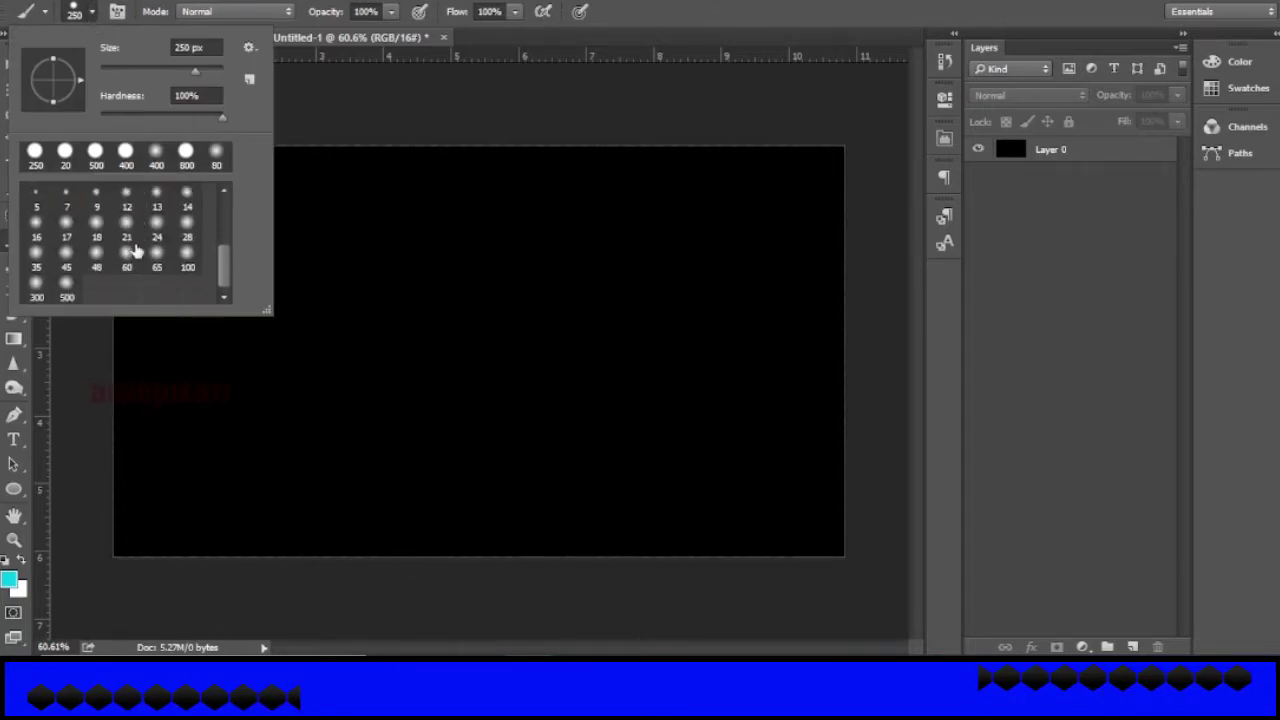
{"action": "key", "text": "Return"}
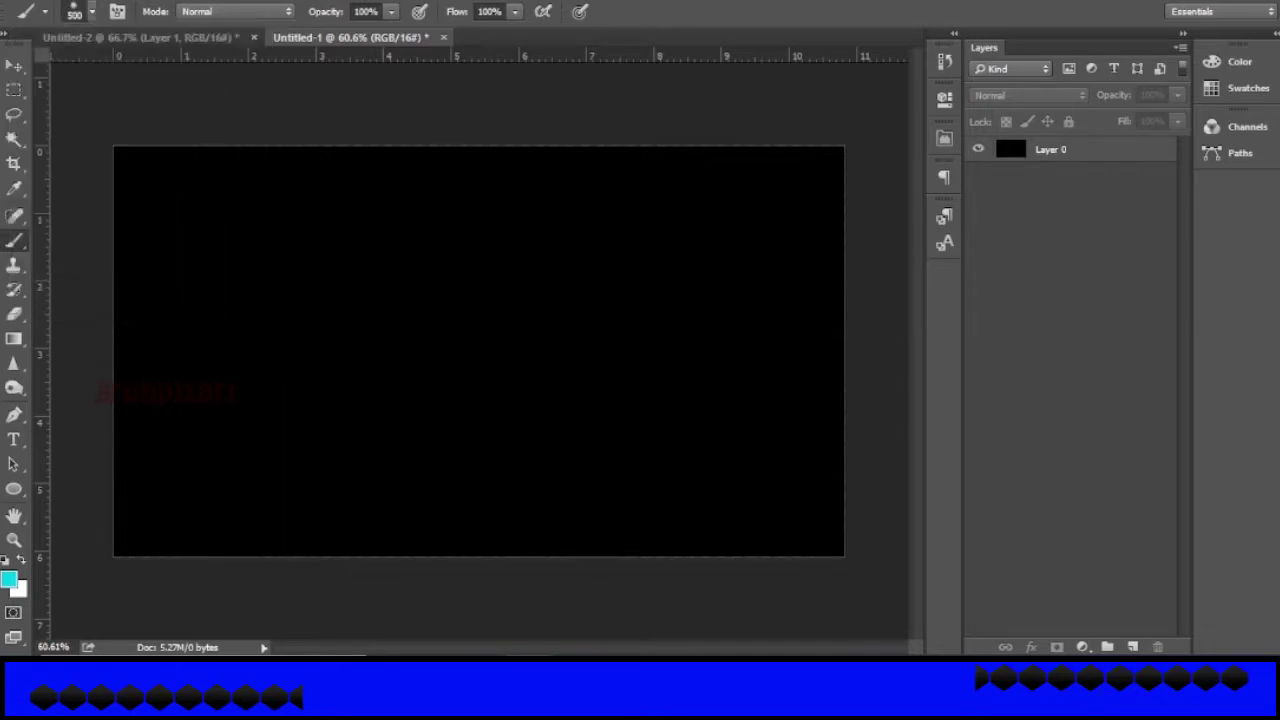
Step: On a new Layer 1, paint one 700 px soft cyan dab at the canvas centre
{"action": "left_click", "coordinate": [1137, 647]}
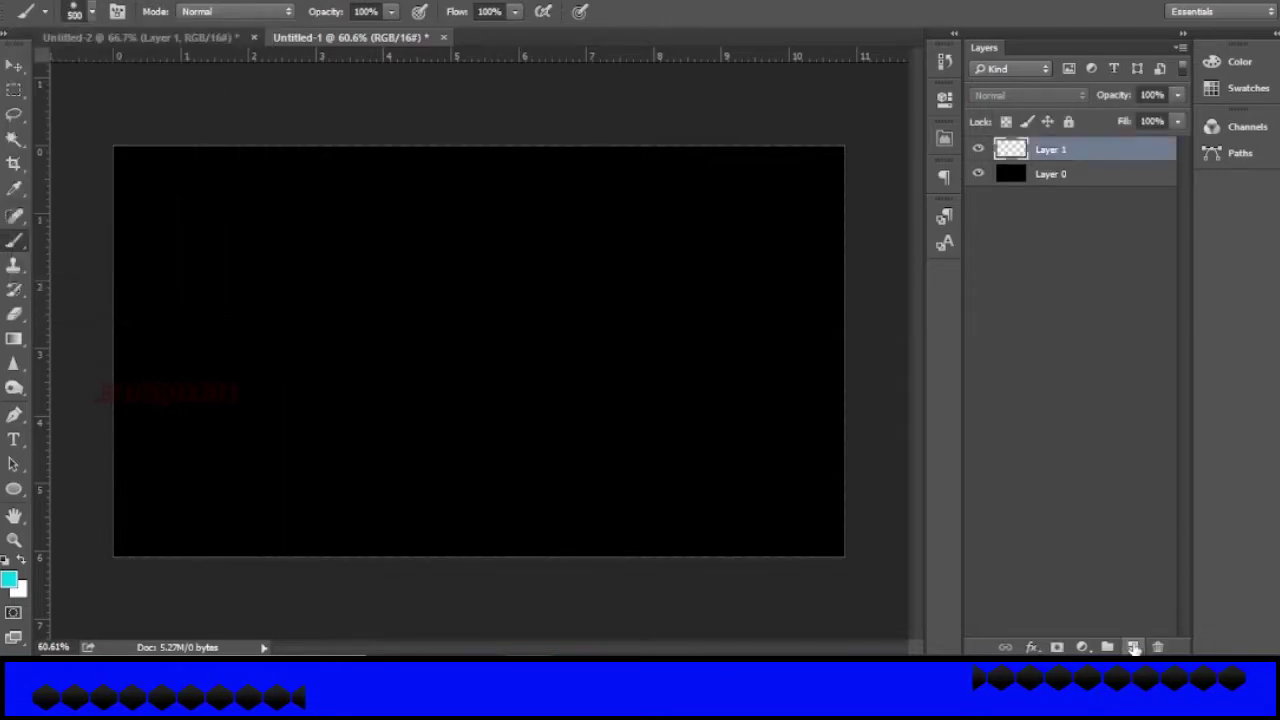
{"action": "key", "text": "bracketright"}
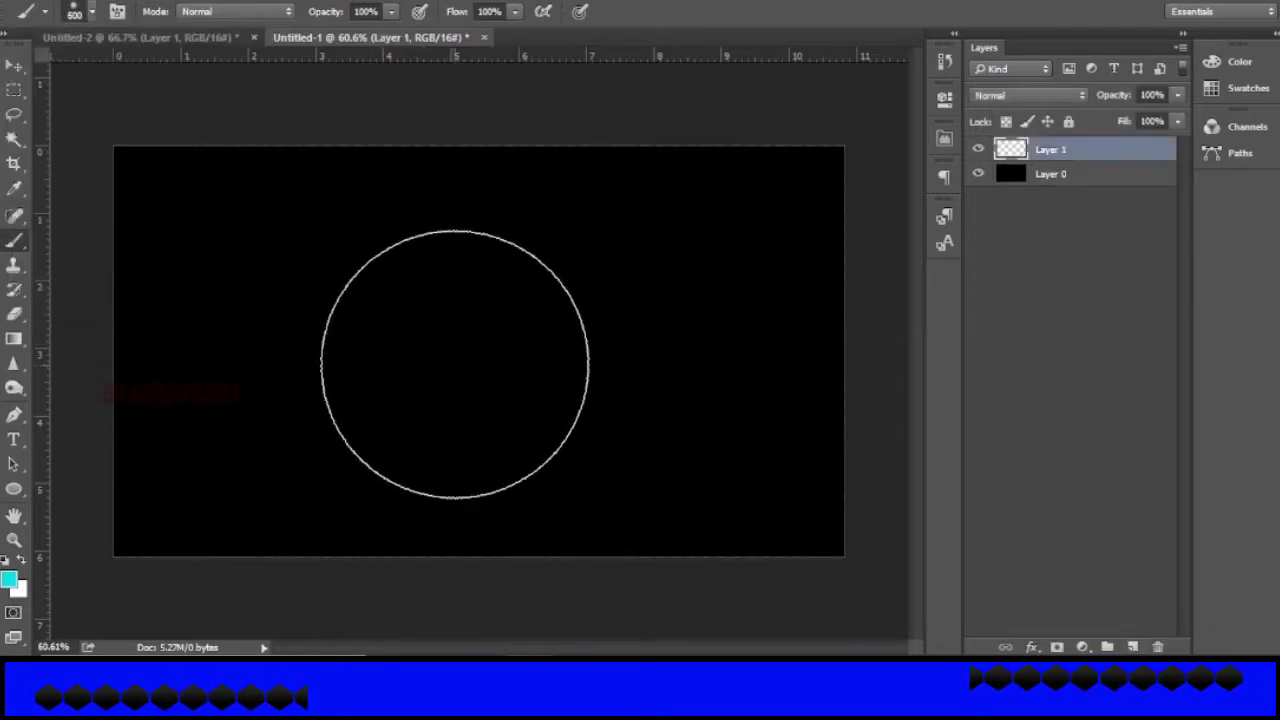
{"action": "key", "text": "bracketright"}
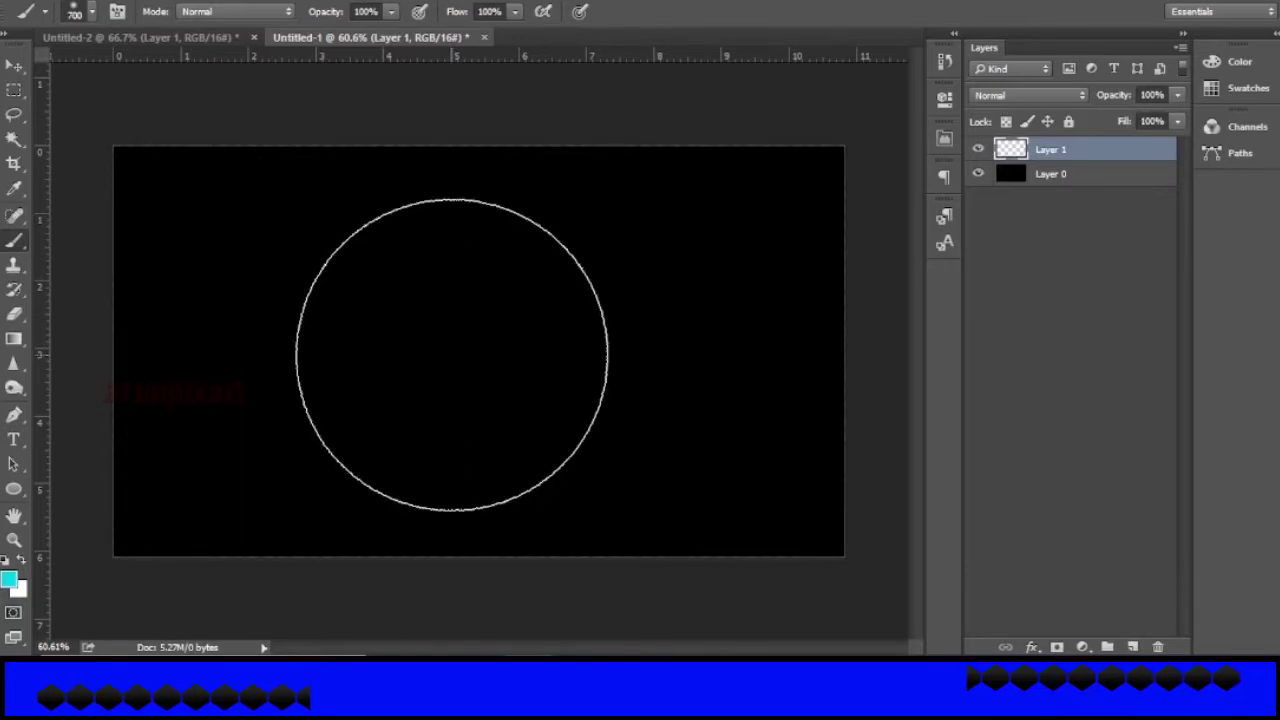
{"action": "left_click", "coordinate": [452, 355]}
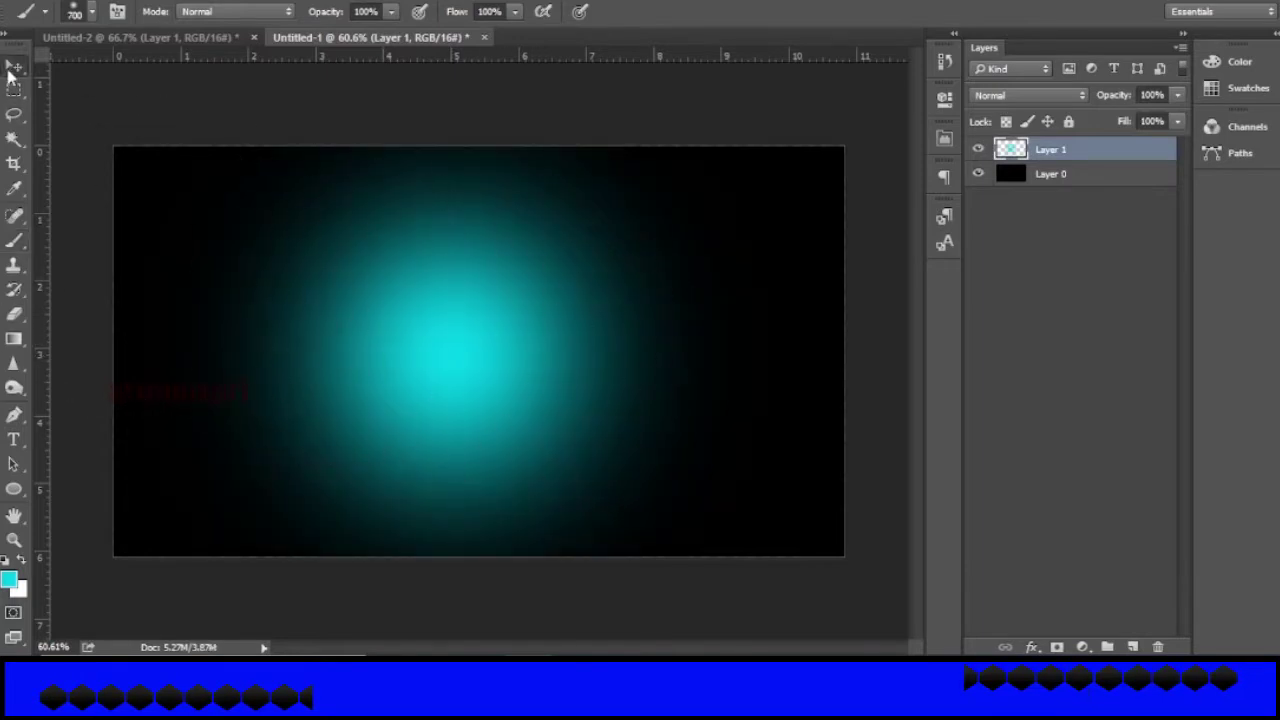
{"action": "left_click", "coordinate": [12, 68]}
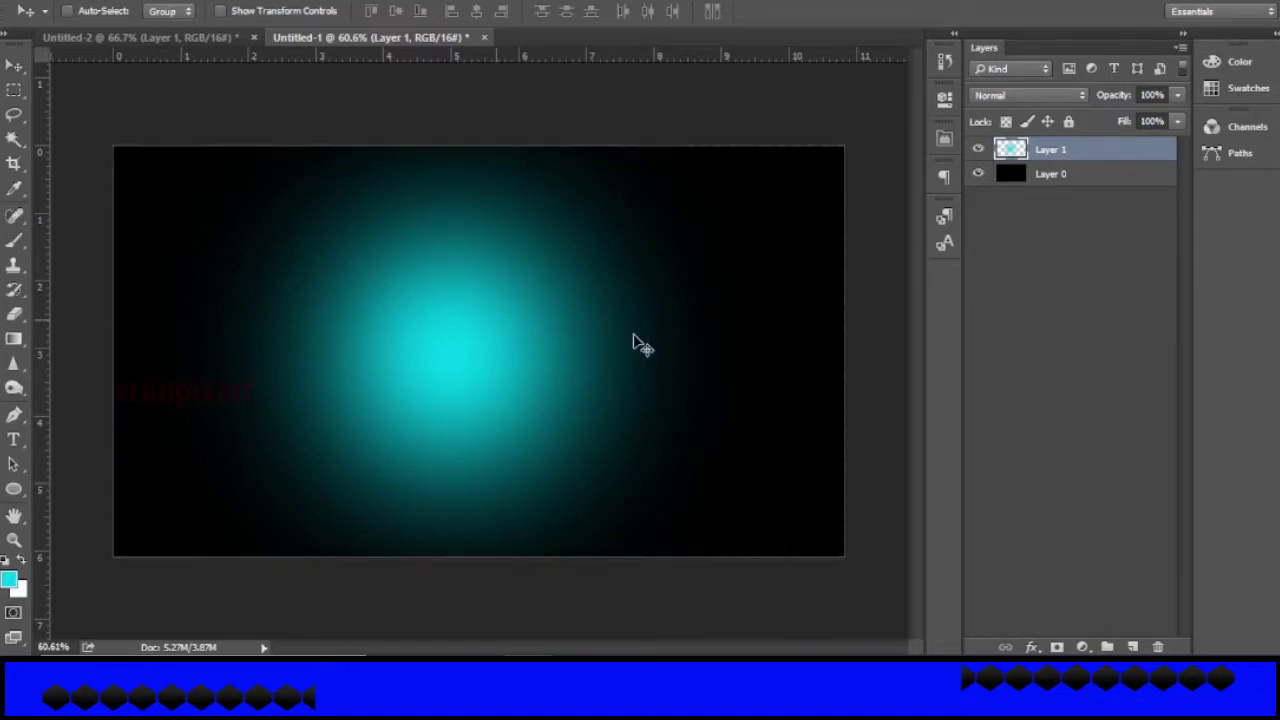
{"action": "key", "text": "ctrl+t"}
Step: Stretch the cyan glow to about 114% width and choose a soft round eraser
{"action": "left_click_drag", "start_coordinate": [785, 356], "coordinate": [828, 352]}
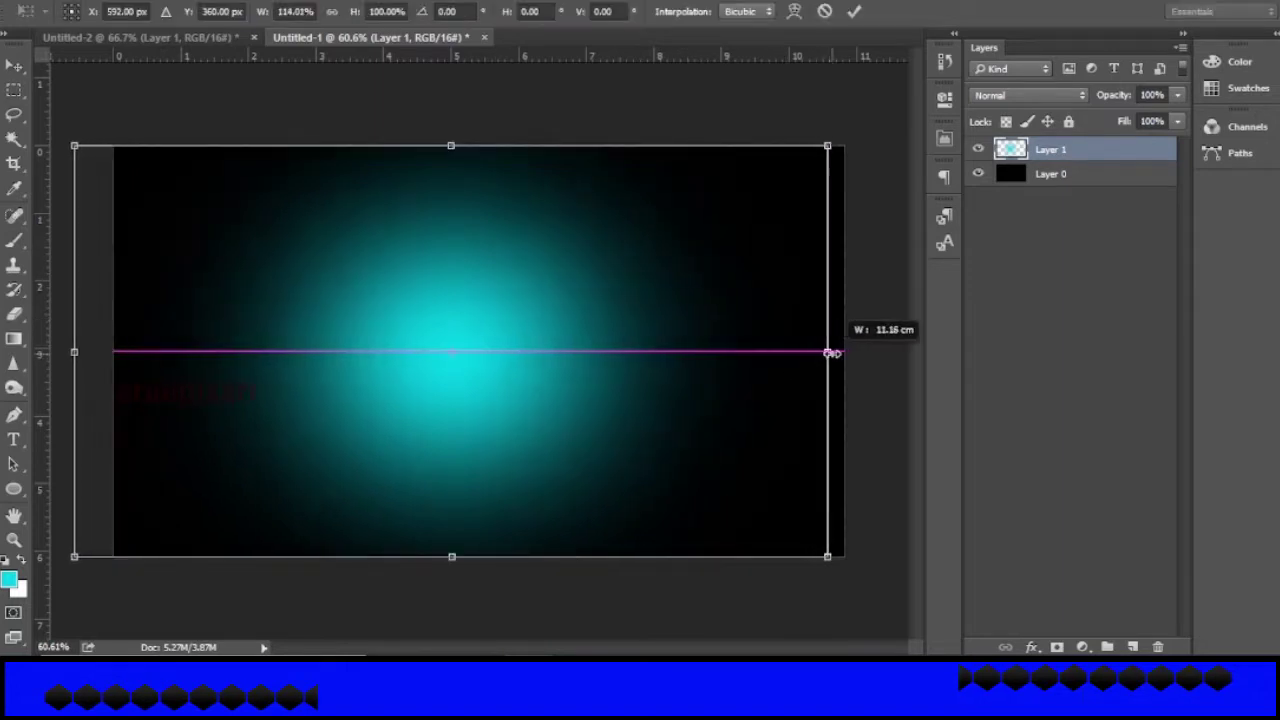
{"action": "left_click", "coordinate": [853, 12]}
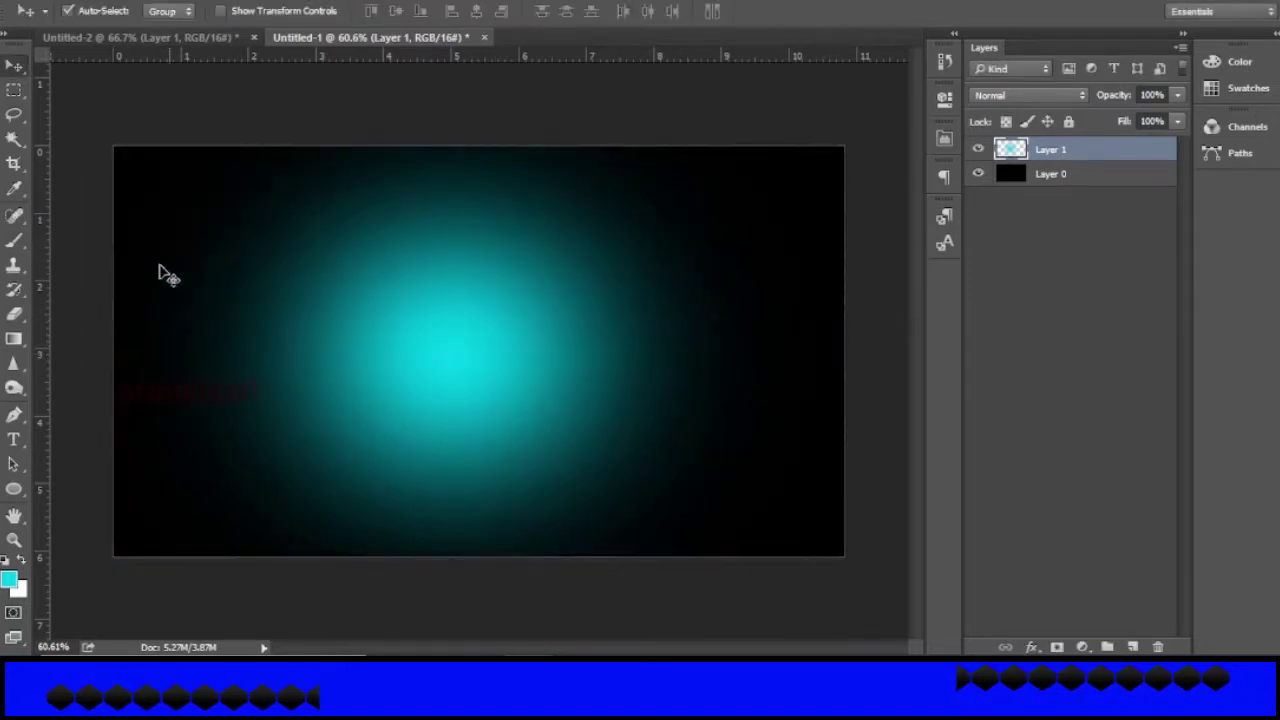
{"action": "left_click", "coordinate": [13, 315]}
{"action": "left_click", "coordinate": [92, 15]}
{"action": "scroll", "coordinate": [176, 274], "scroll_direction": "down", "scroll_amount": 1}
{"action": "scroll", "coordinate": [85, 291], "scroll_direction": "down", "scroll_amount": 1}
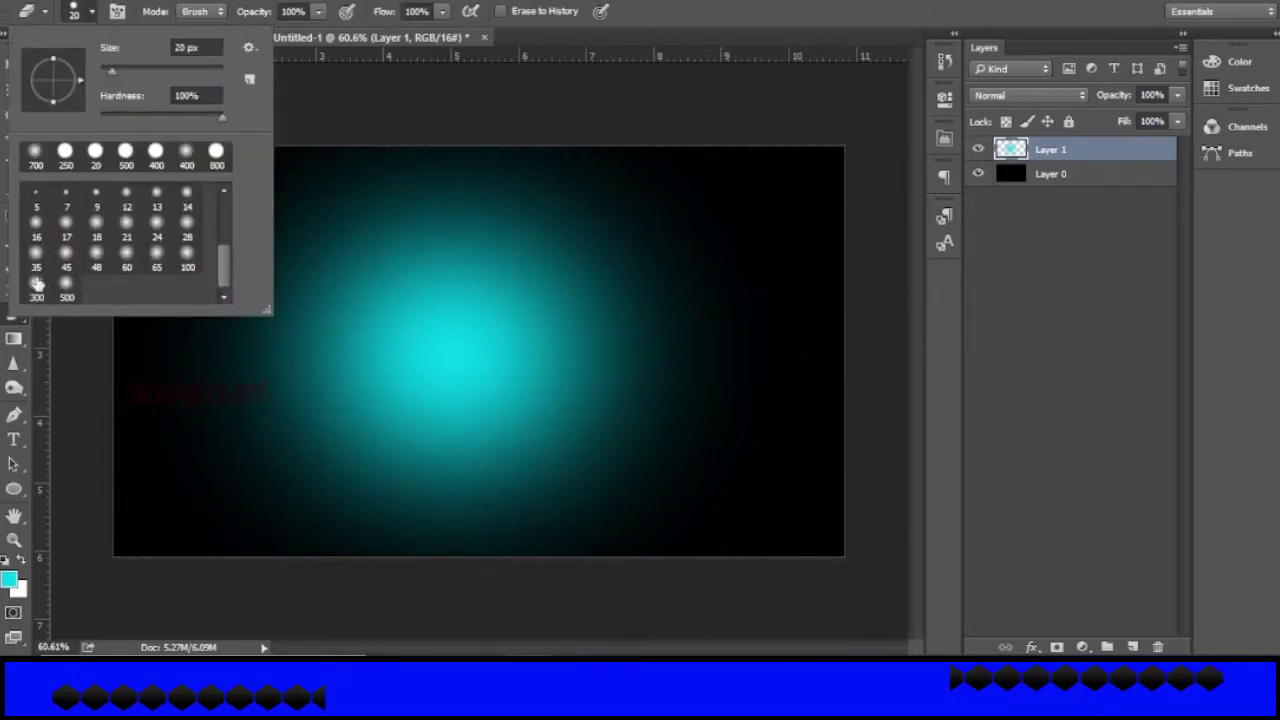
{"action": "key", "text": "Return"}
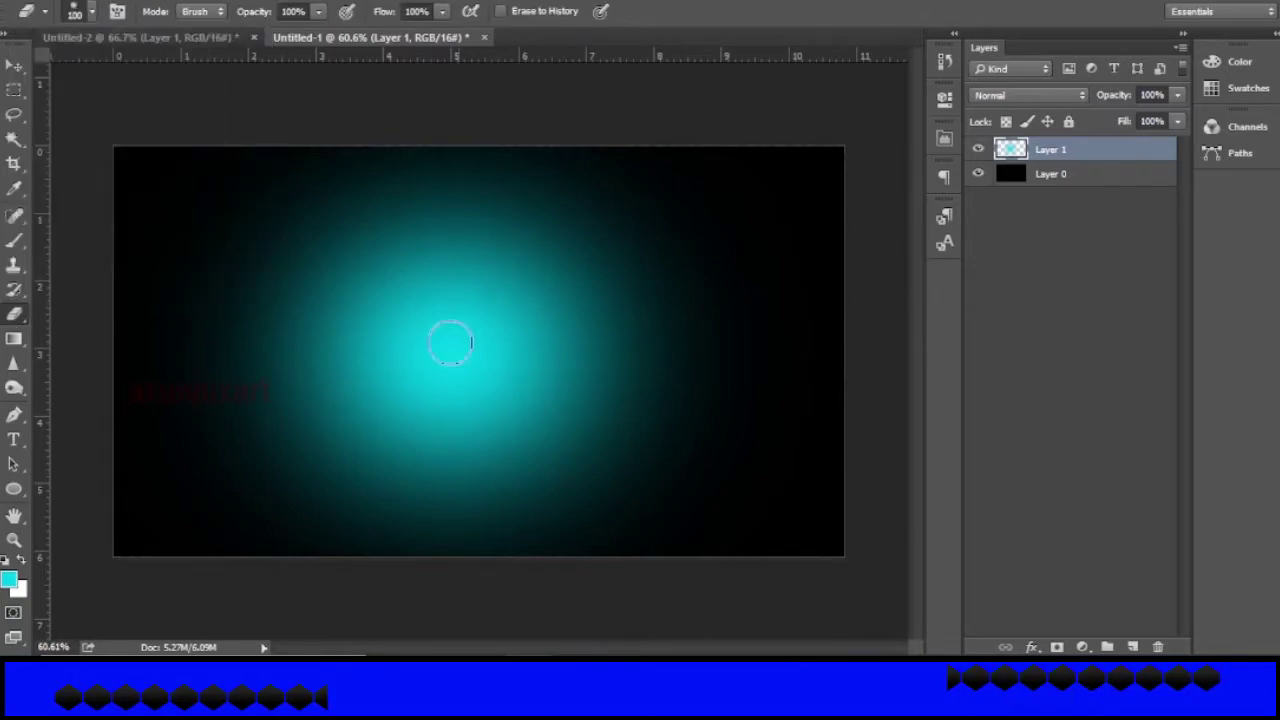
Step: Erase the glow's centre to black with a 400 px soft eraser
{"action": "key", "text": "bracketright"}
{"action": "key", "text": "bracketright"}
{"action": "key", "text": "bracketright"}
{"action": "key", "text": "bracketright"}
{"action": "key", "text": "bracketright"}
{"action": "key", "text": "bracketright"}
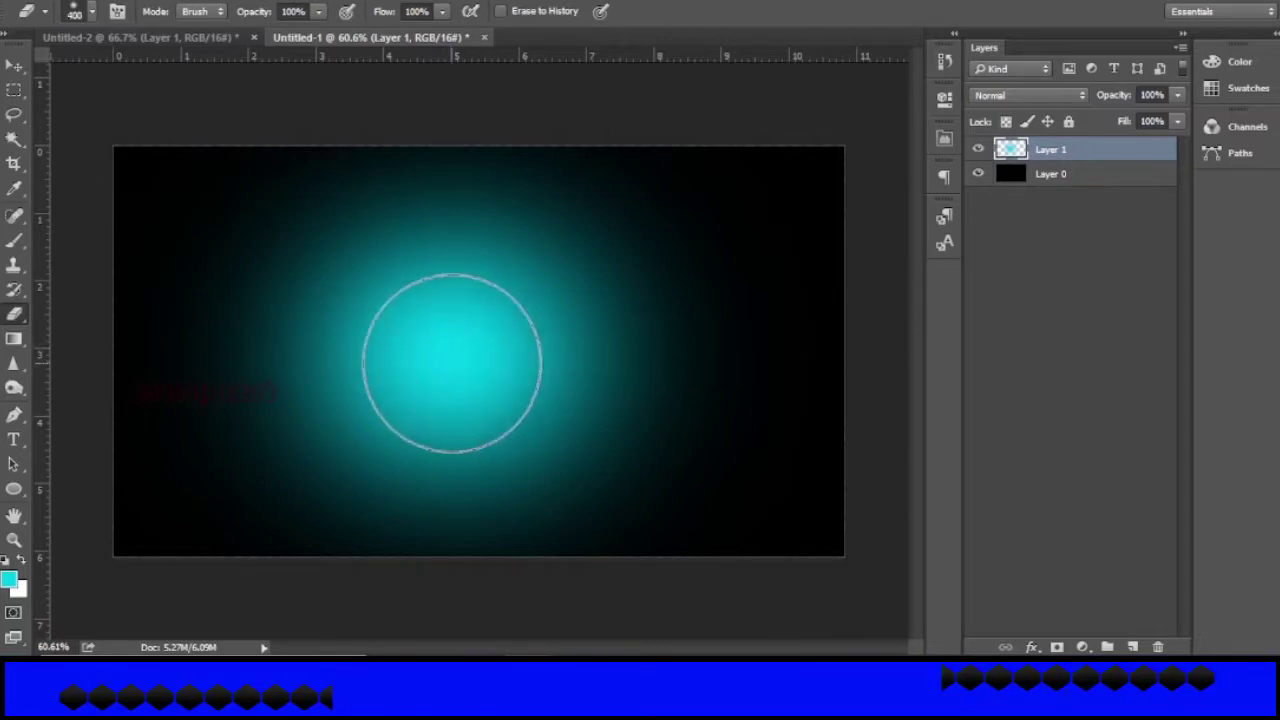
{"action": "left_click", "coordinate": [452, 362]}
{"action": "left_click", "coordinate": [452, 362]}
{"action": "left_click", "coordinate": [452, 362]}
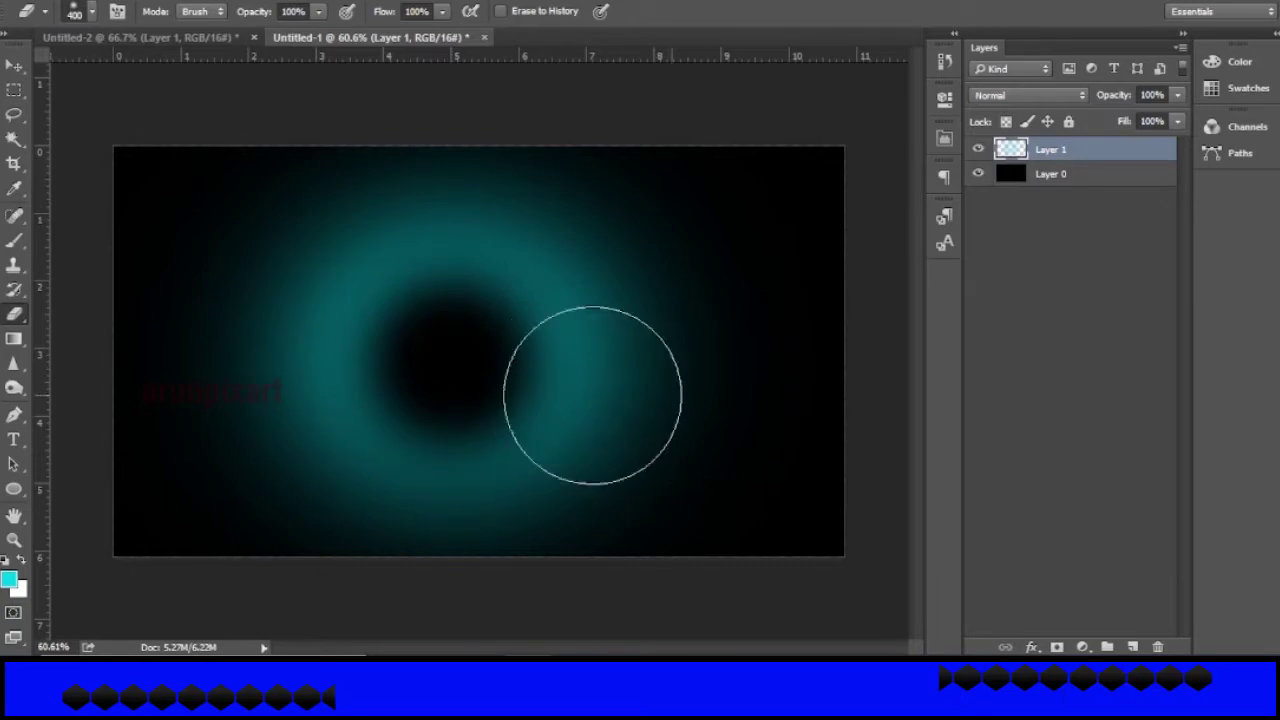
{"action": "left_click", "coordinate": [451, 368]}
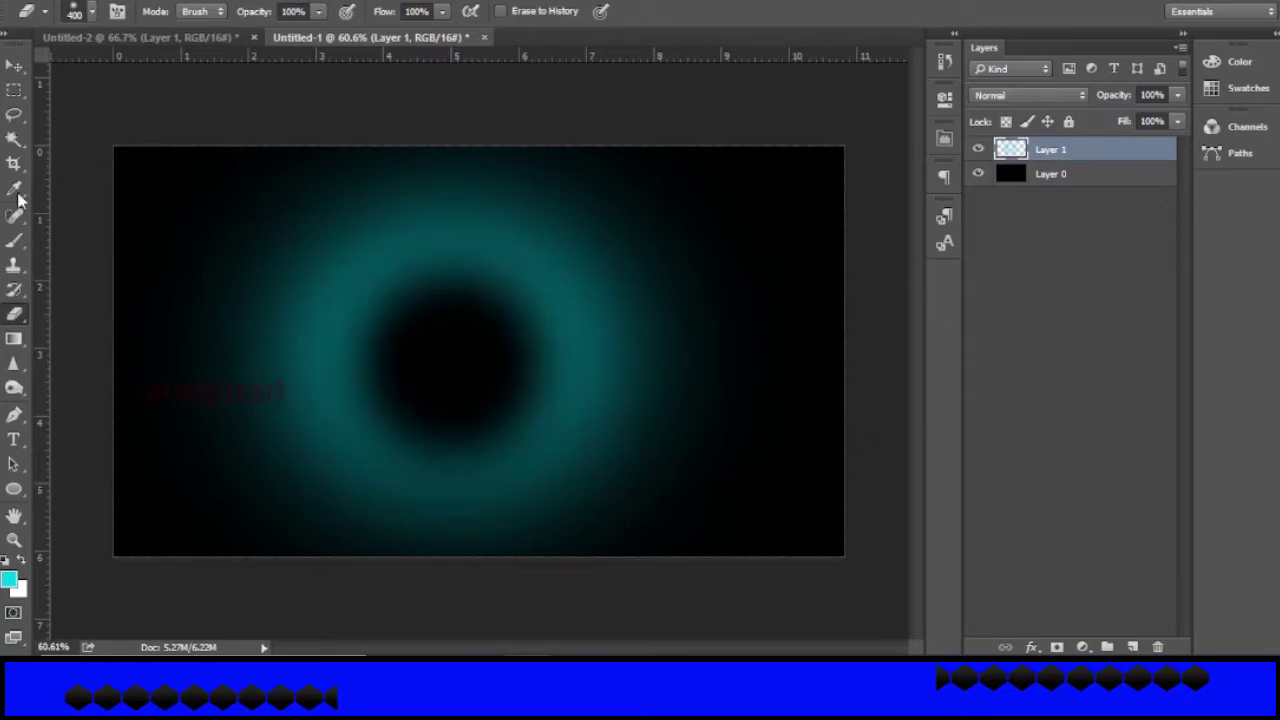
Step: Widen the resulting ring again to about 111% and commit the transform
{"action": "left_click", "coordinate": [14, 65]}
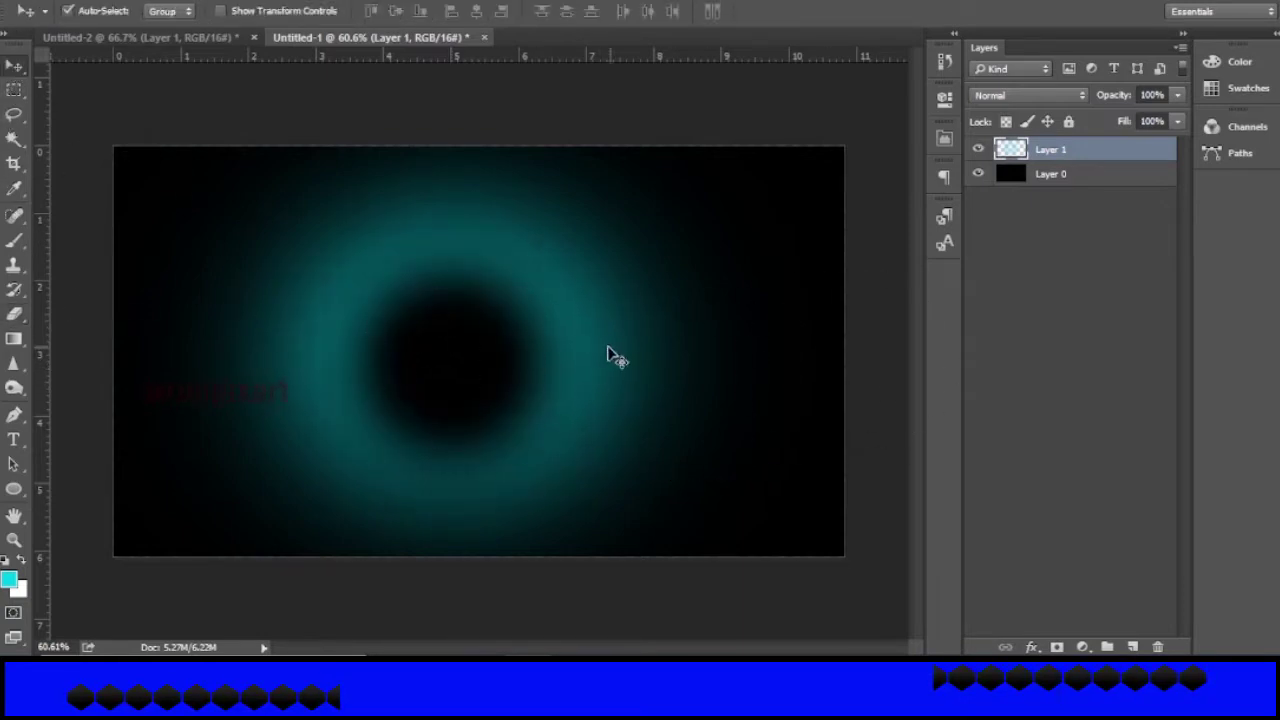
{"action": "key", "text": "ctrl+t"}
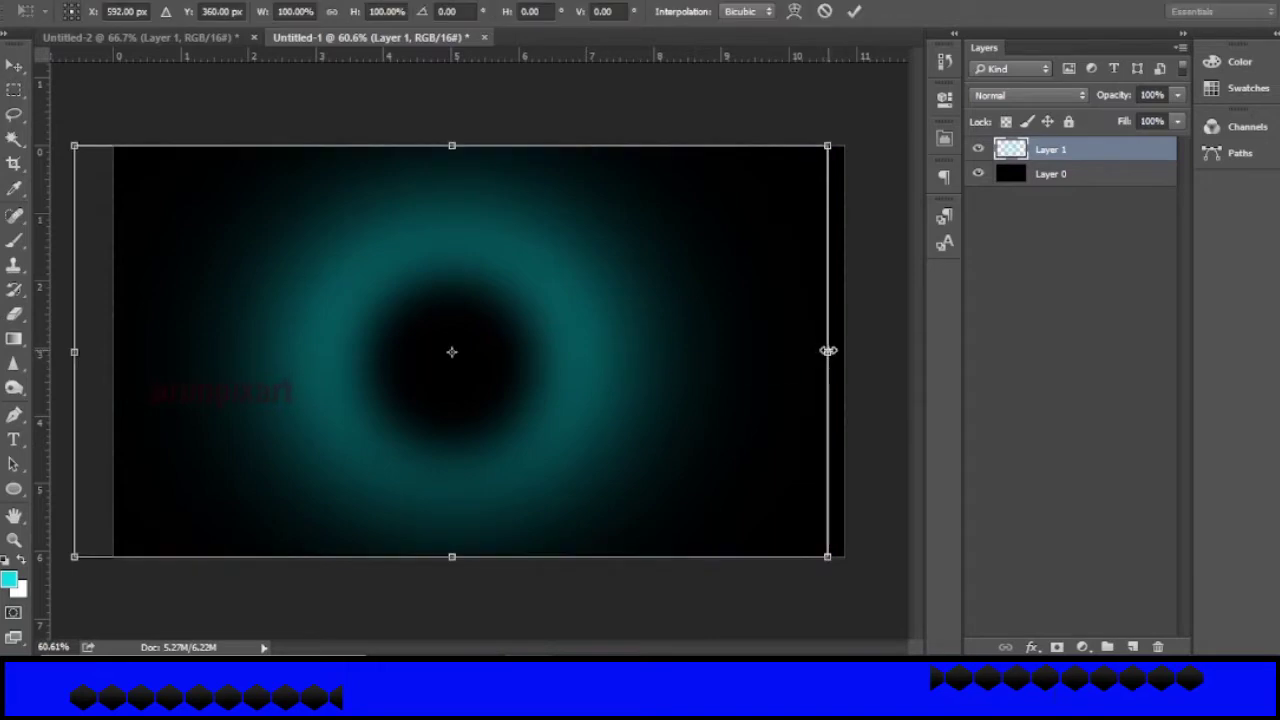
{"action": "left_click_drag", "start_coordinate": [838, 350], "coordinate": [871, 352]}
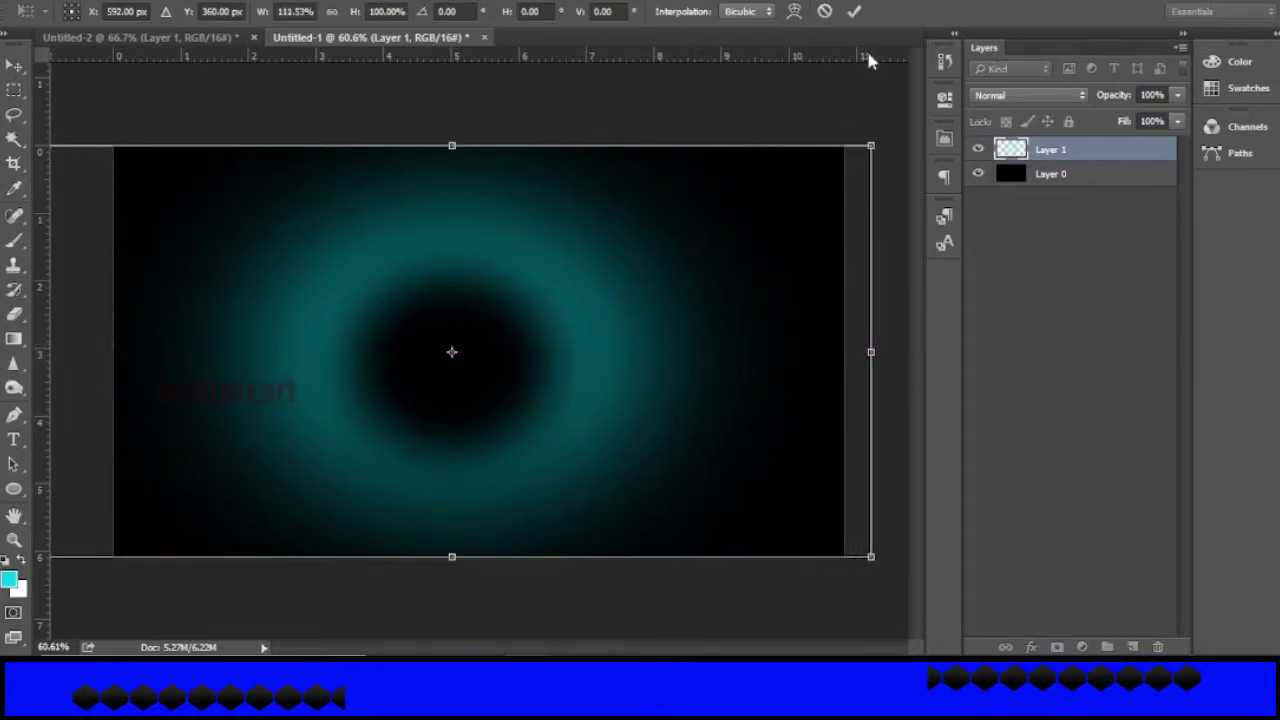
{"action": "left_click", "coordinate": [856, 11]}
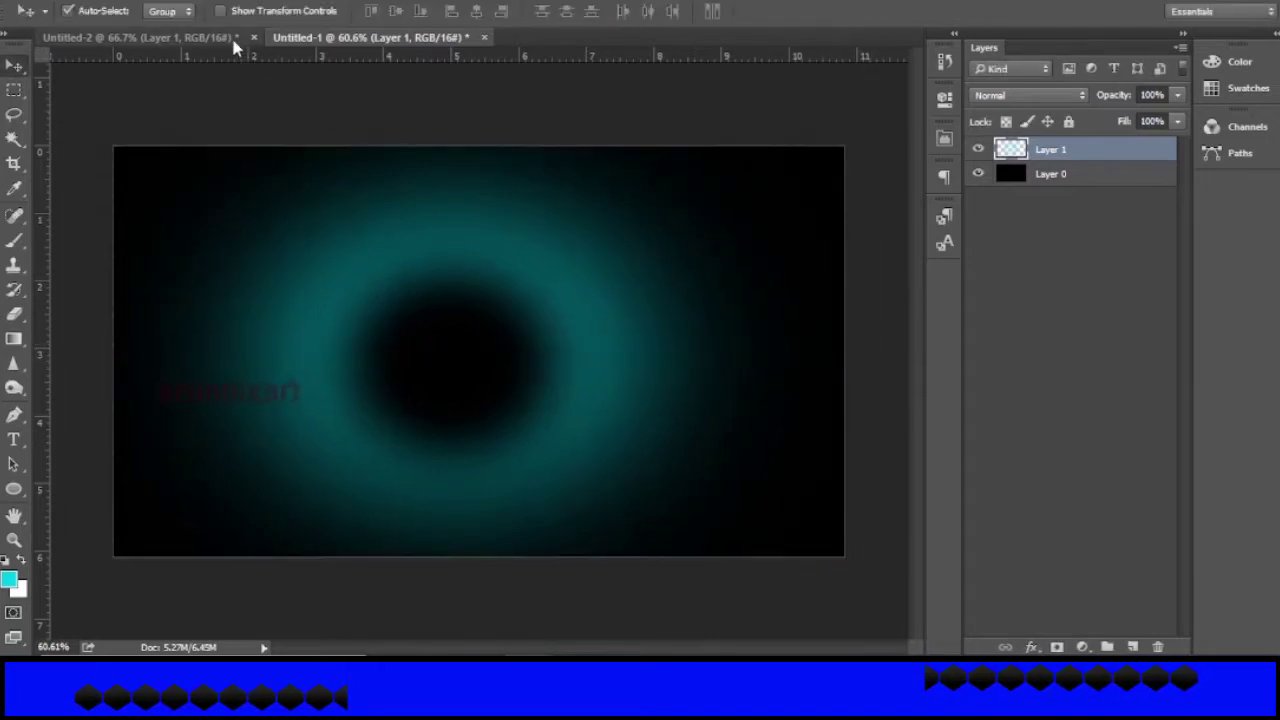
Step: In Untitled-2, move the cyan circle up-left and the black square left
{"action": "left_click", "coordinate": [234, 40]}
{"action": "left_click", "coordinate": [688, 330]}
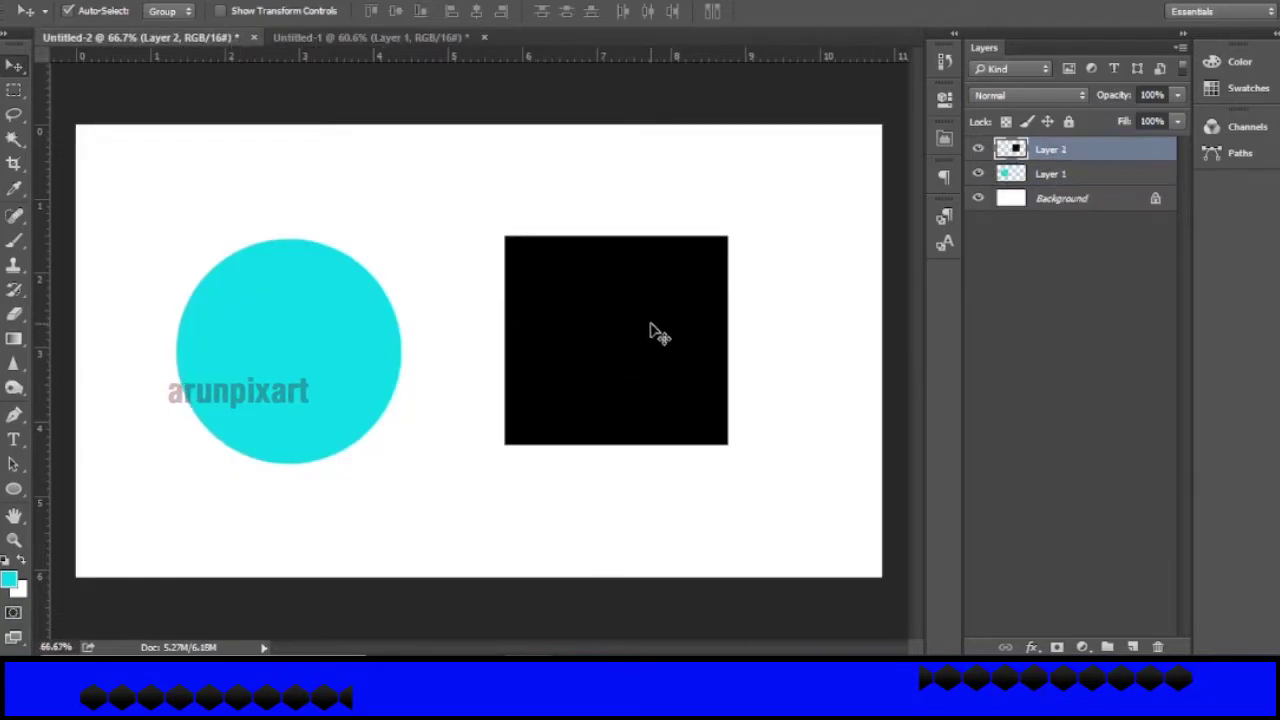
{"action": "left_click_drag", "start_coordinate": [326, 370], "coordinate": [249, 305]}
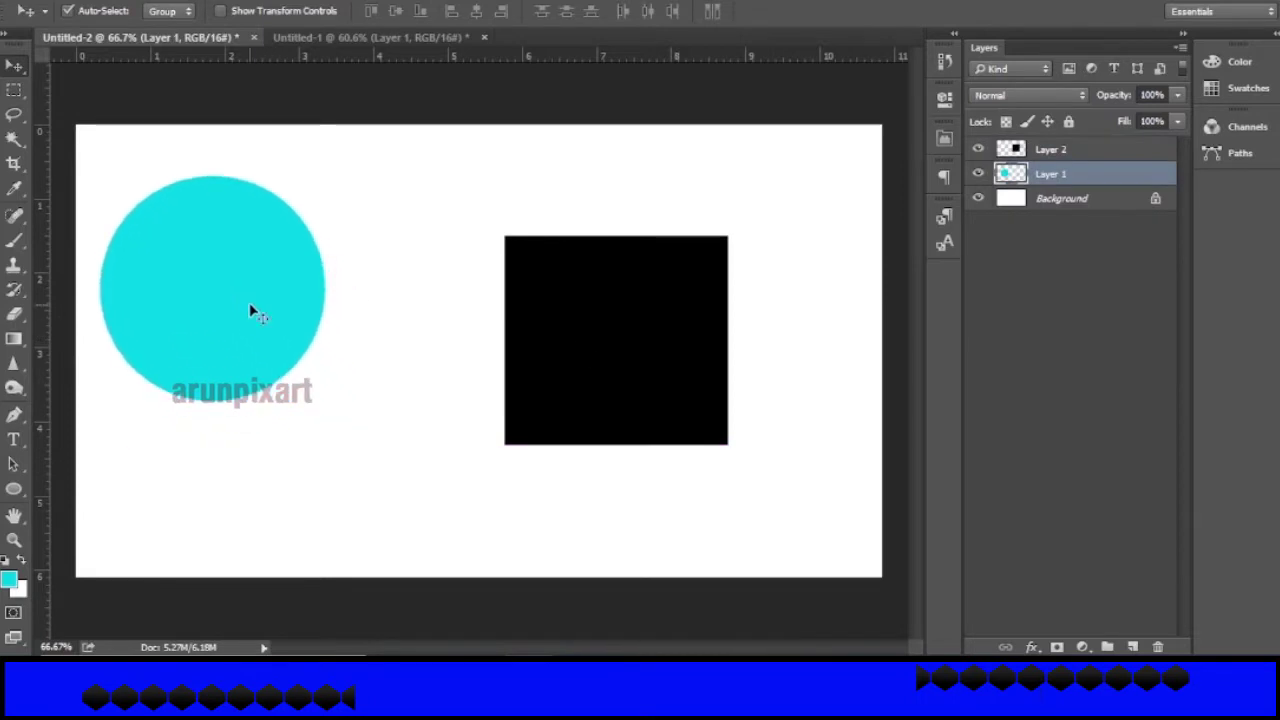
{"action": "left_click_drag", "start_coordinate": [648, 370], "coordinate": [532, 342]}
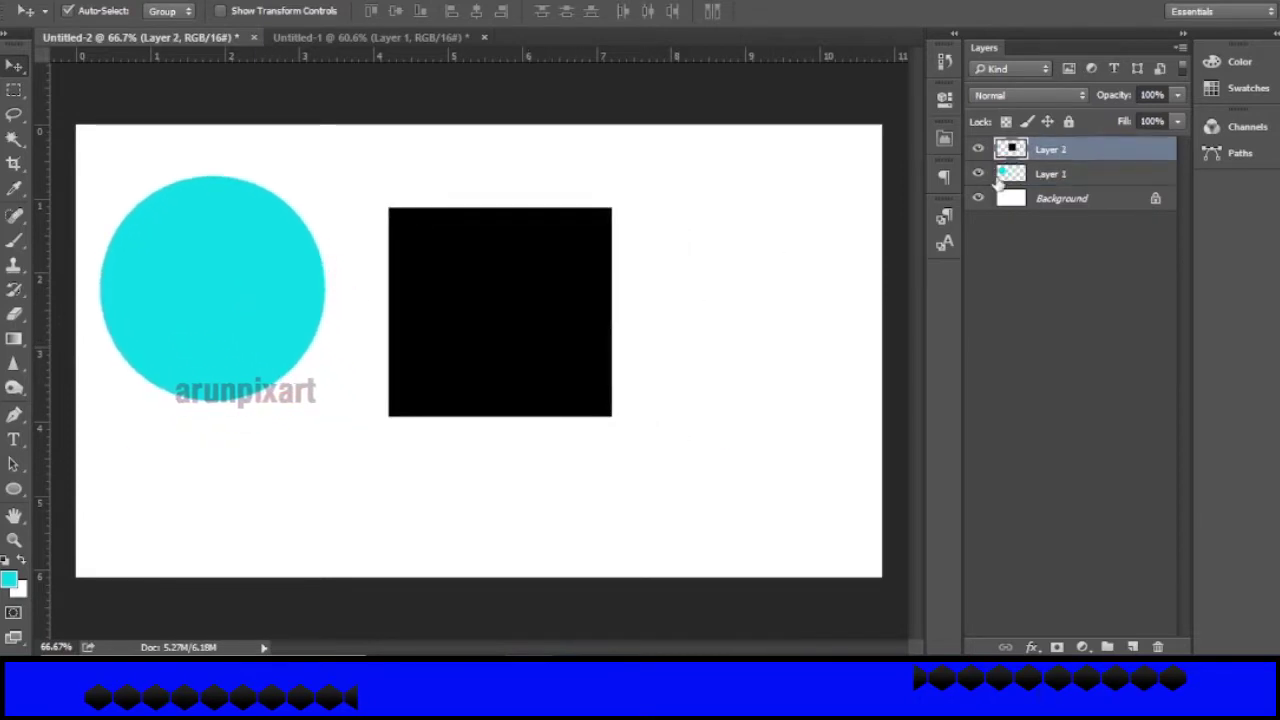
Step: Duplicate the black square's layer and place the copy to the right of the original
{"action": "right_click", "coordinate": [1053, 160]}
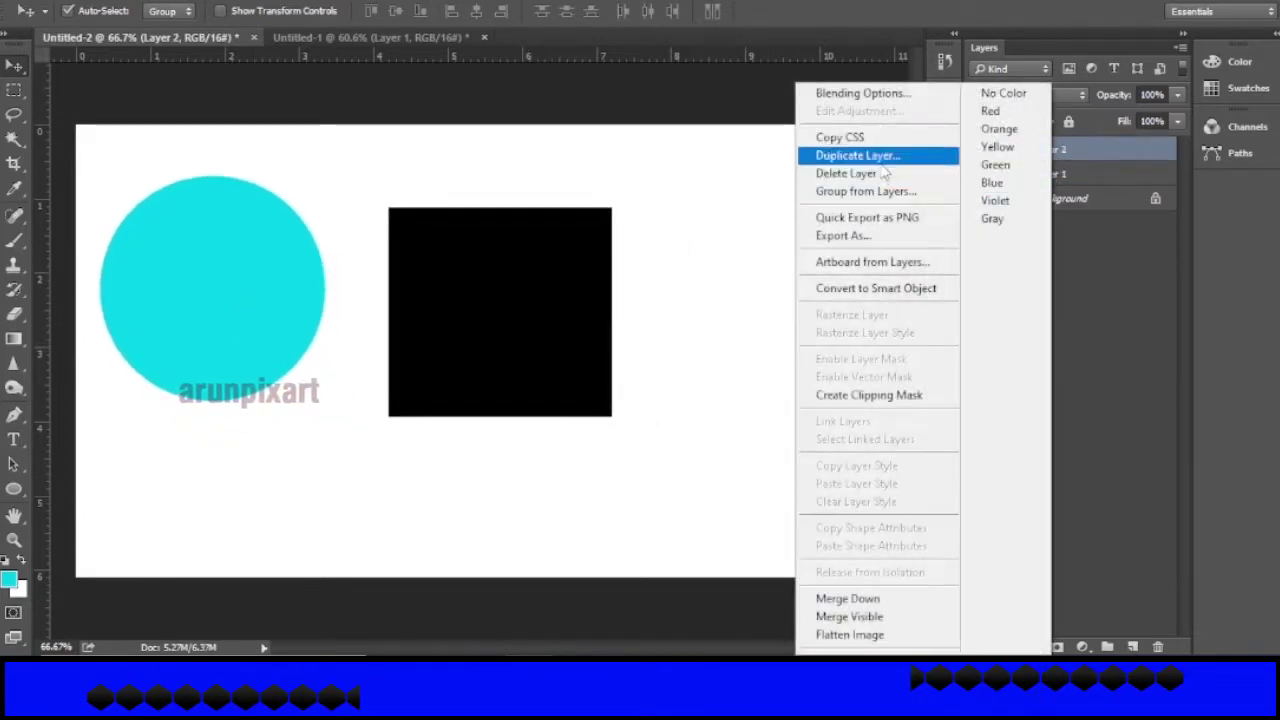
{"action": "left_click", "coordinate": [857, 154]}
{"action": "left_click", "coordinate": [806, 179]}
{"action": "left_click_drag", "start_coordinate": [523, 289], "coordinate": [786, 300]}
Step: Squash the original square to about 44.5% height, making a short wide rectangle
{"action": "left_click", "coordinate": [571, 323]}
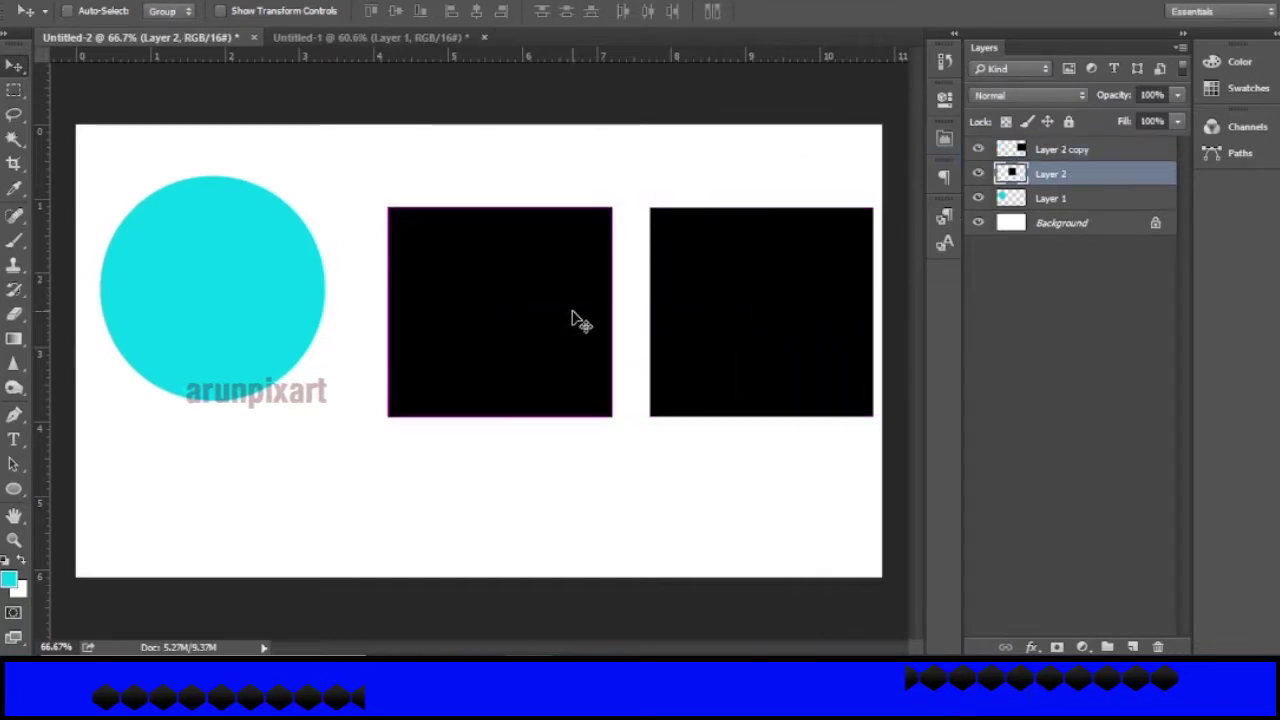
{"action": "key", "text": "ctrl+t"}
{"action": "left_click_drag", "start_coordinate": [498, 211], "coordinate": [498, 325]}
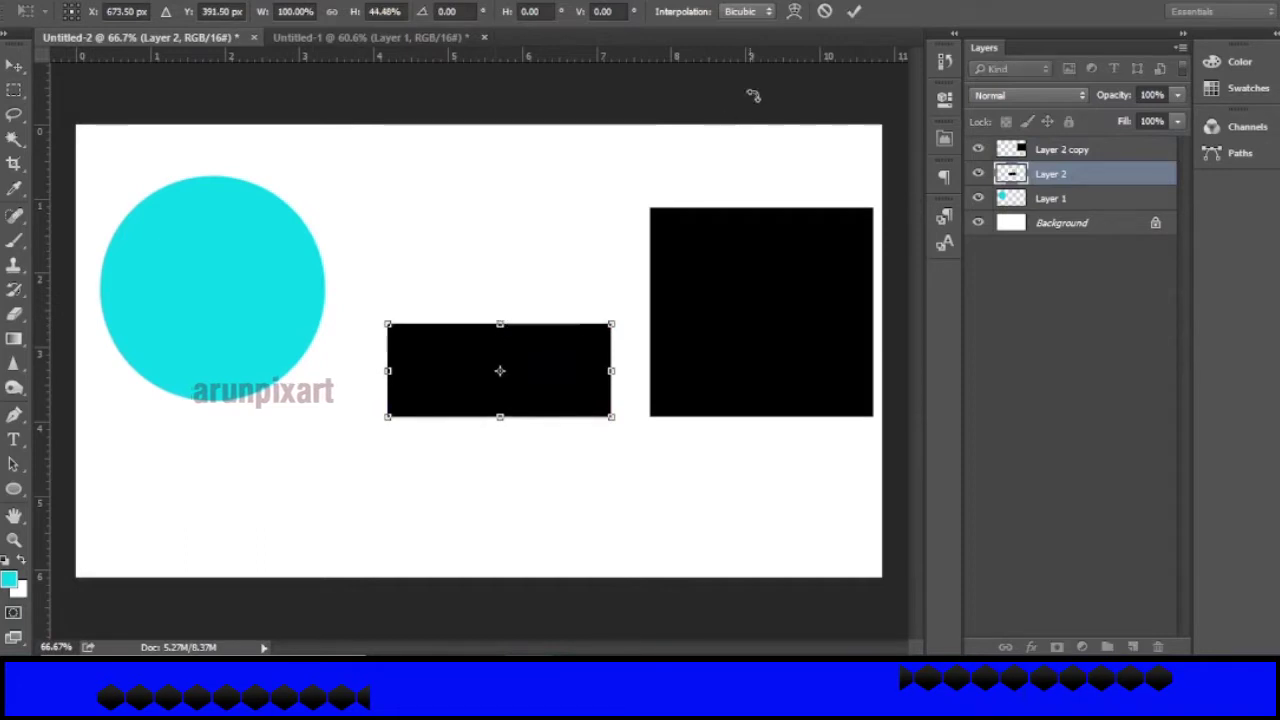
{"action": "left_click", "coordinate": [853, 11]}
{"action": "left_click", "coordinate": [788, 363]}
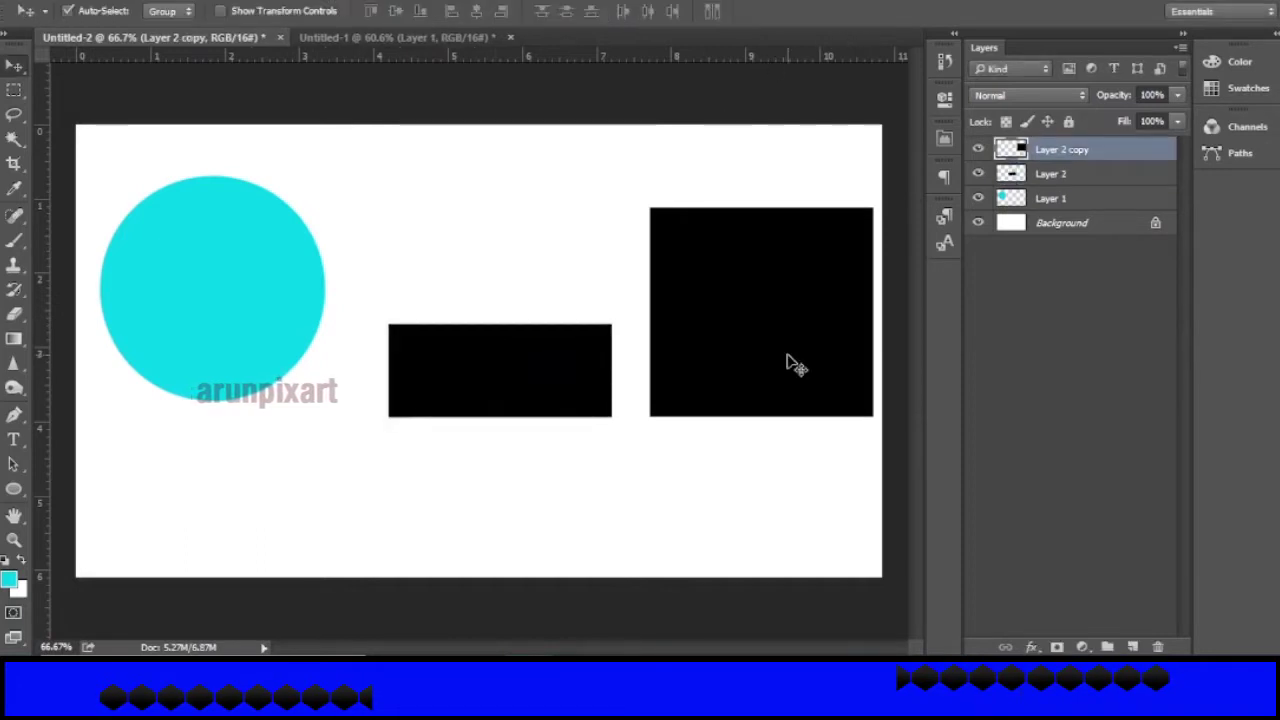
{"action": "key", "text": "ctrl+t"}
Step: Rotate the copied square exactly 45° into a diamond and align it with the circle's centre
{"action": "left_click_drag", "start_coordinate": [605, 187], "coordinate": [569, 306]}
{"action": "left_click_drag", "start_coordinate": [806, 331], "coordinate": [770, 308]}
{"action": "left_click", "coordinate": [462, 11]}
{"action": "left_click", "coordinate": [467, 10]}
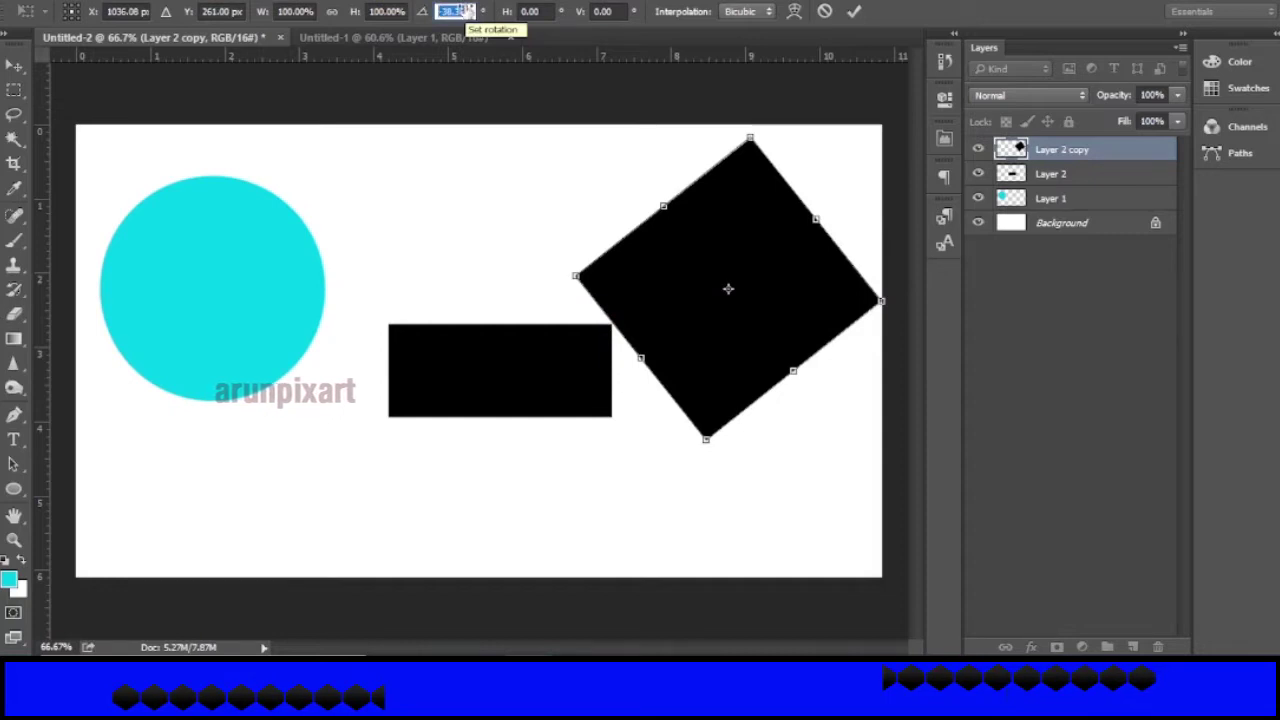
{"action": "type", "text": "45"}
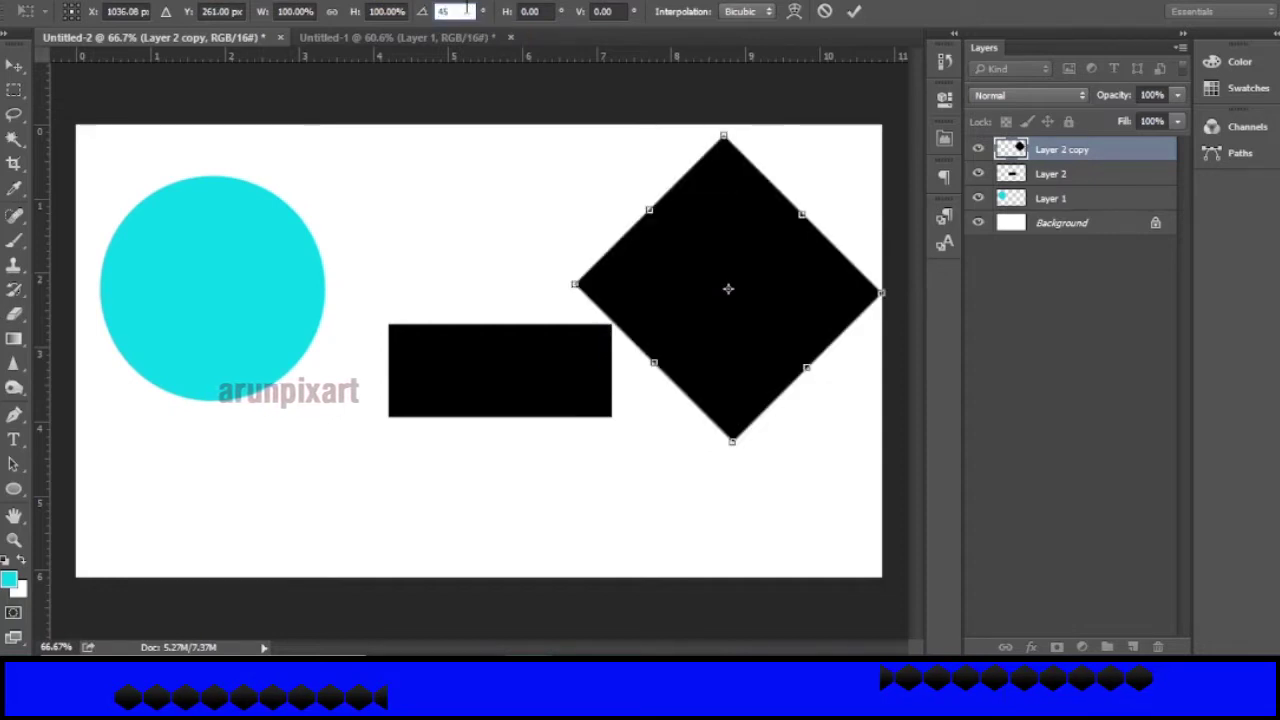
{"action": "key", "text": "Return"}
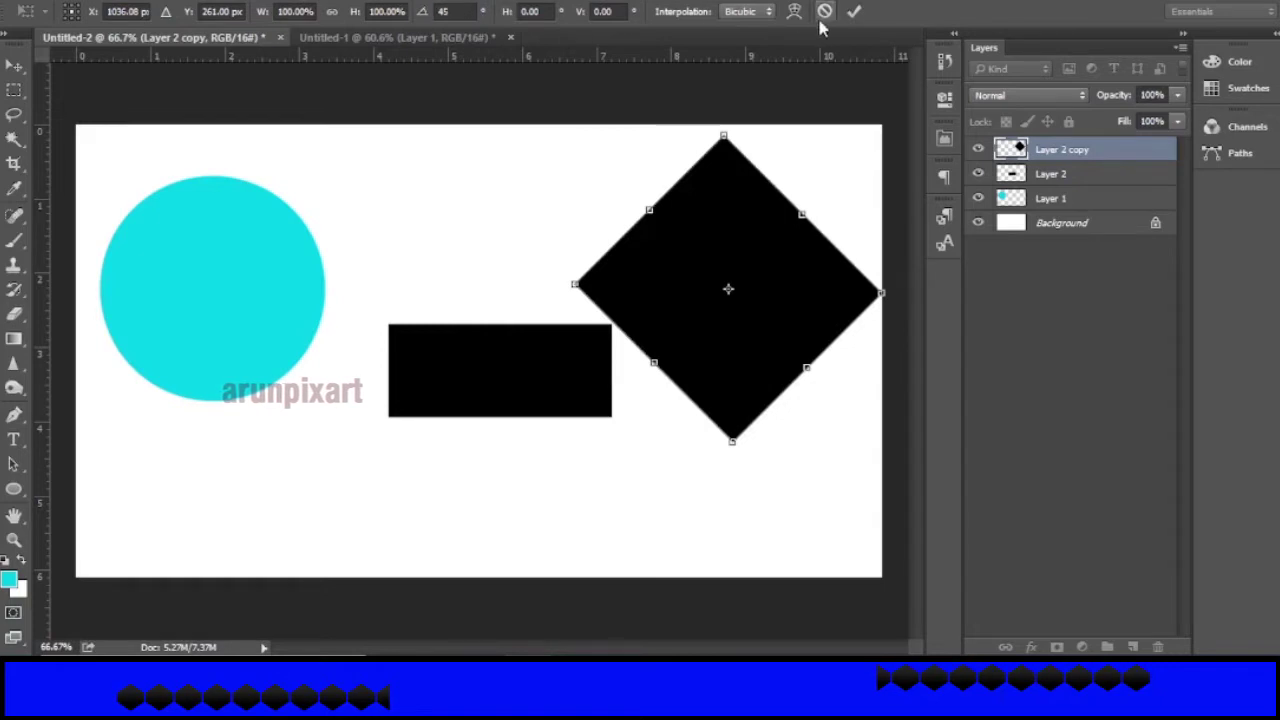
{"action": "left_click", "coordinate": [852, 12]}
{"action": "left_click_drag", "start_coordinate": [777, 343], "coordinate": [766, 337]}
Step: Delete the diamond's lower half and move the remaining triangle onto the rectangle as a roof
{"action": "left_click", "coordinate": [14, 89]}
{"action": "left_click_drag", "start_coordinate": [424, 531], "coordinate": [922, 293]}
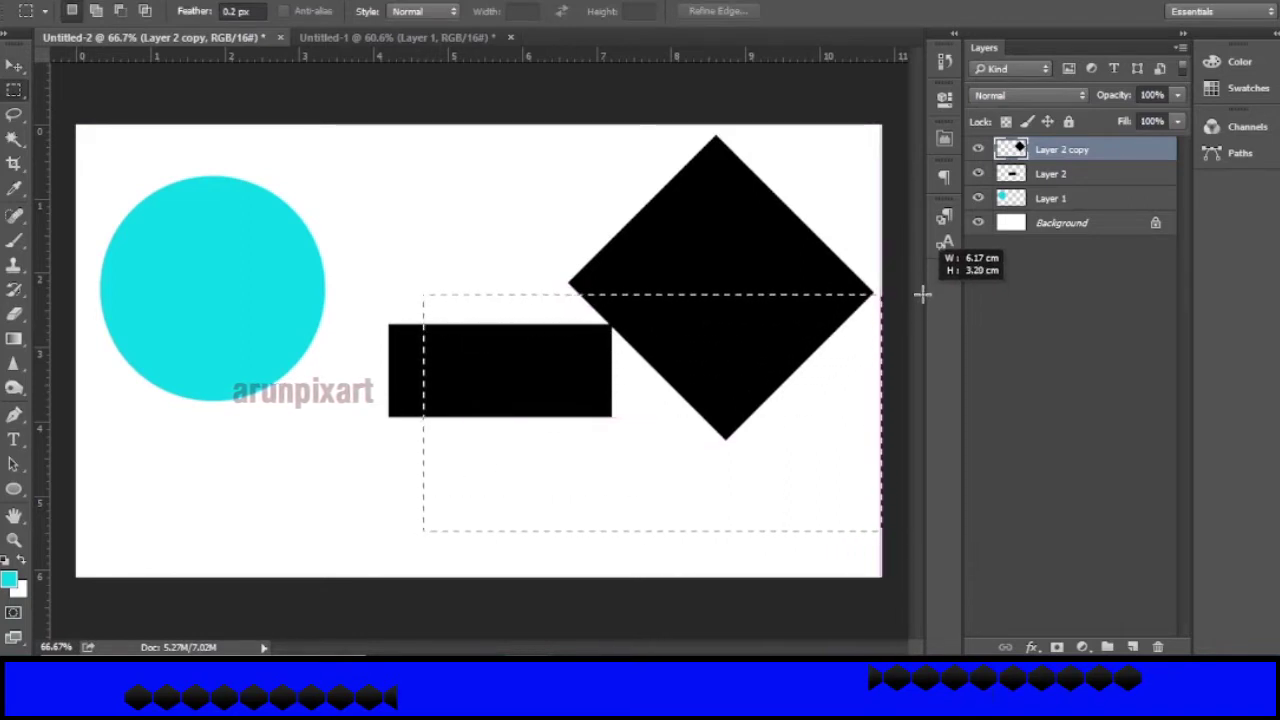
{"action": "left_click_drag", "start_coordinate": [922, 293], "coordinate": [926, 292]}
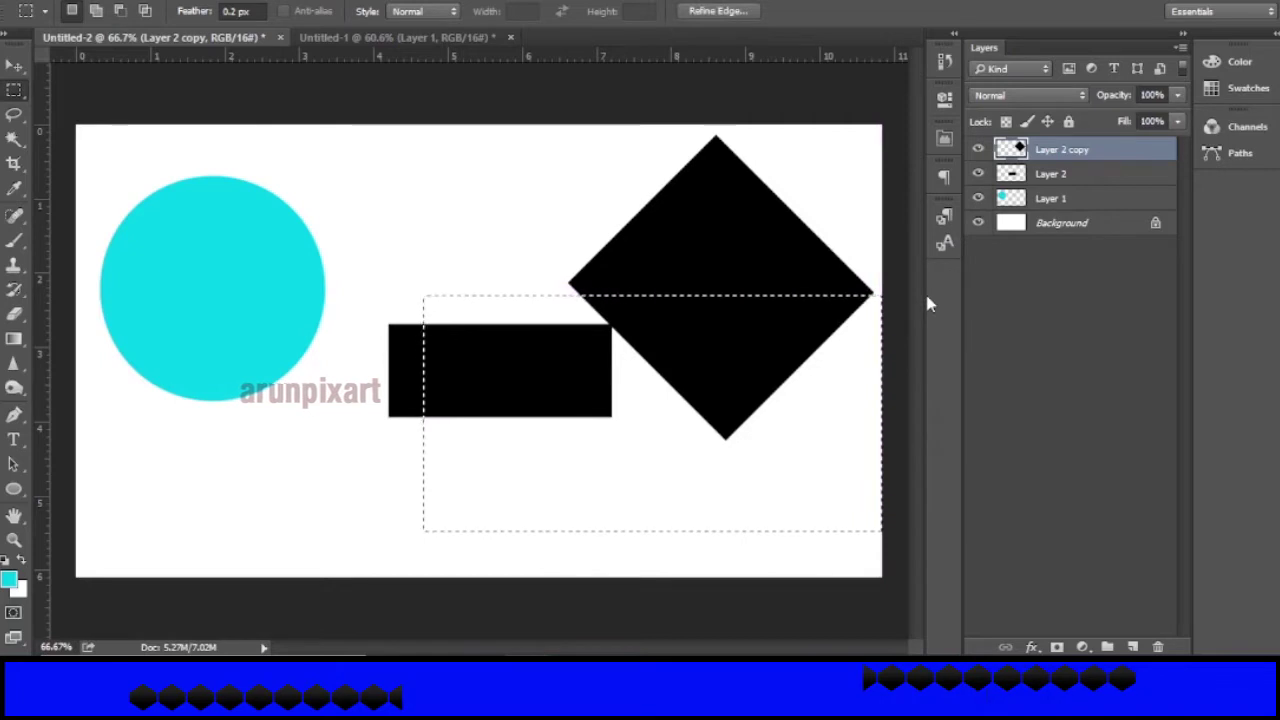
{"action": "key", "text": "Delete"}
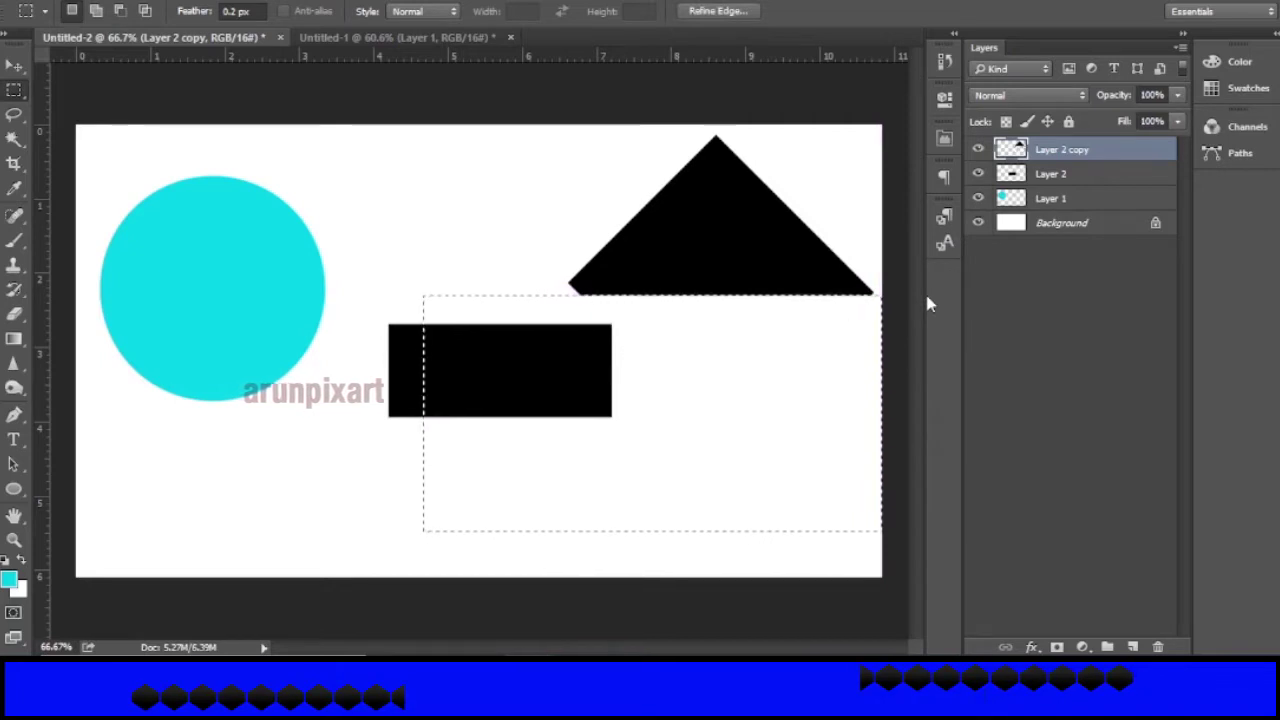
{"action": "left_click_drag", "start_coordinate": [374, 529], "coordinate": [922, 291]}
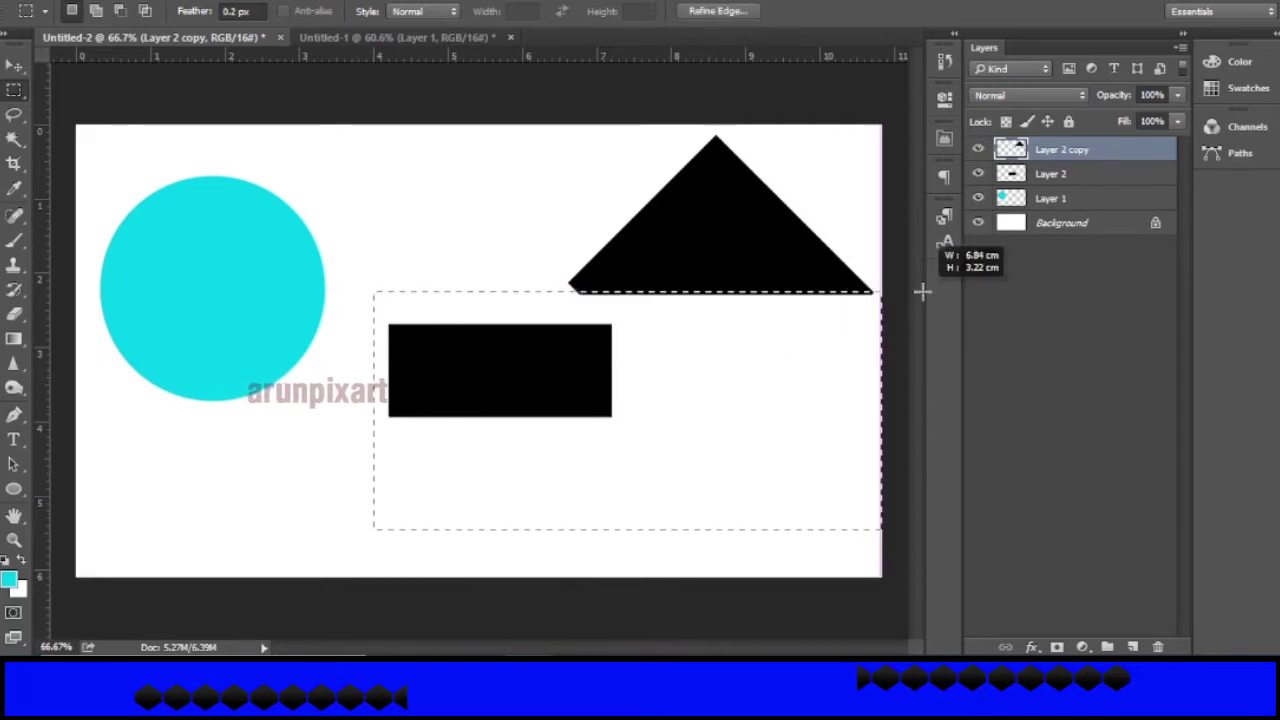
{"action": "left_click_drag", "start_coordinate": [922, 291], "coordinate": [937, 285]}
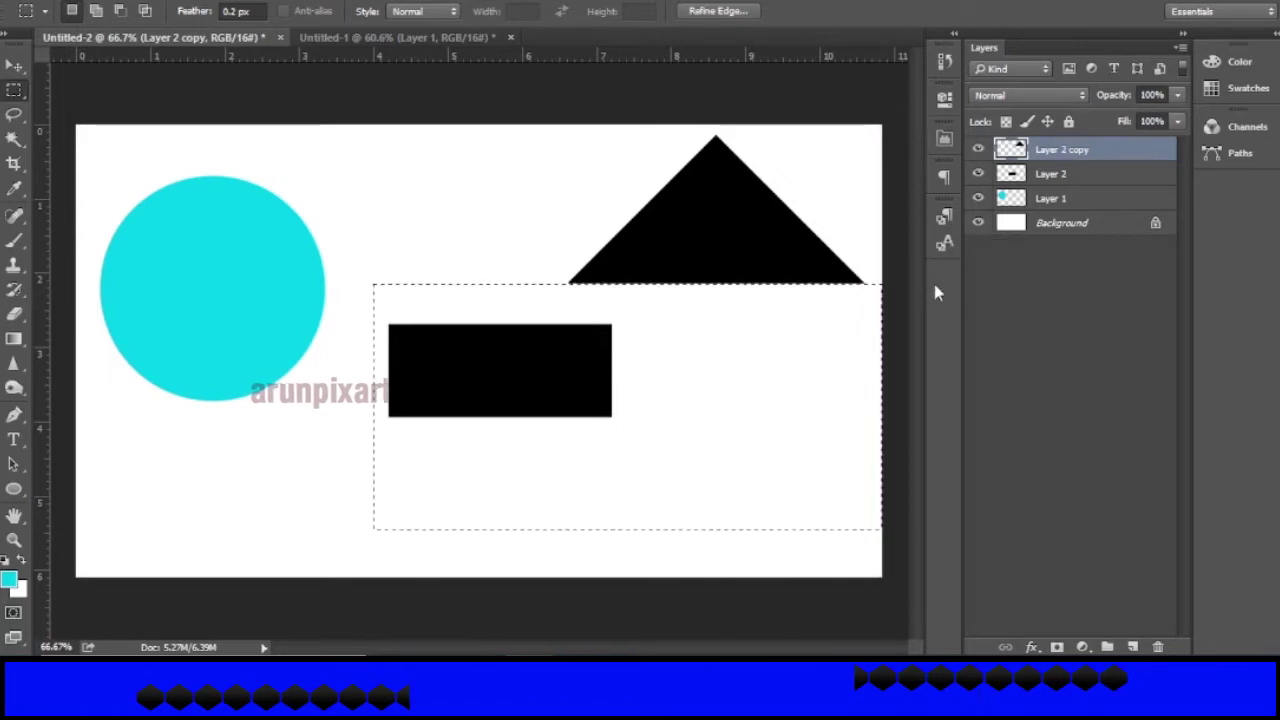
{"action": "key", "text": "ctrl+d"}
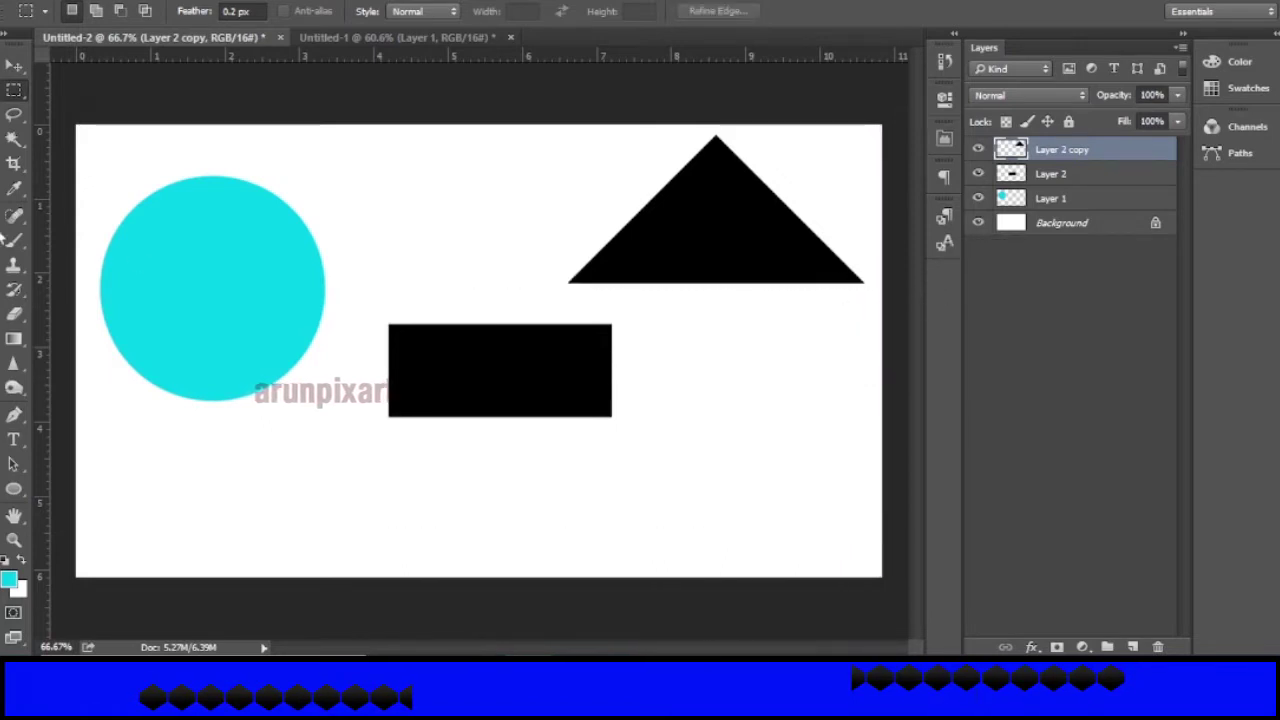
{"action": "key", "text": "v"}
{"action": "mouse_move", "coordinate": [715, 216]}
{"action": "left_mouse_down"}
{"action": "mouse_move", "coordinate": [571, 256]}
{"action": "mouse_move", "coordinate": [543, 251]}
{"action": "left_mouse_up"}
Step: Narrow the triangle to the rectangle's width, flatten it, and seat it atop the rectangle
{"action": "key", "text": "Down"}
{"action": "key", "text": "ctrl+t"}
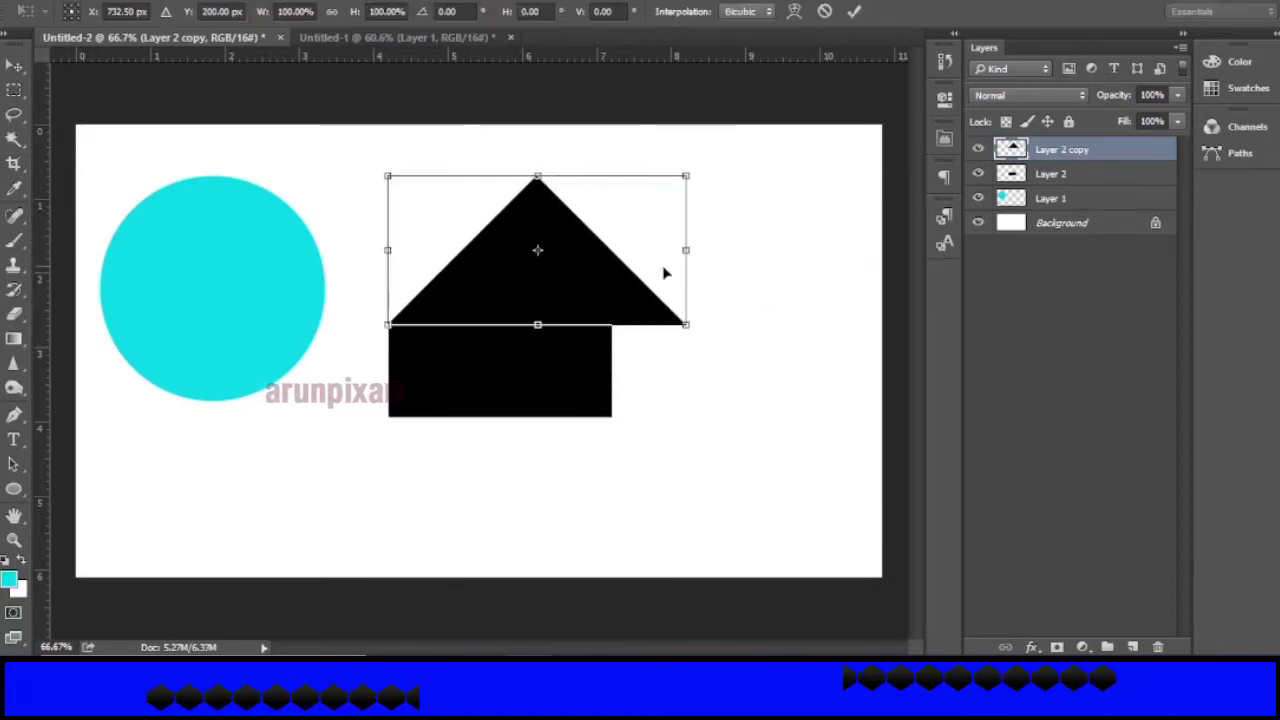
{"action": "left_click_drag", "start_coordinate": [691, 269], "coordinate": [612, 251]}
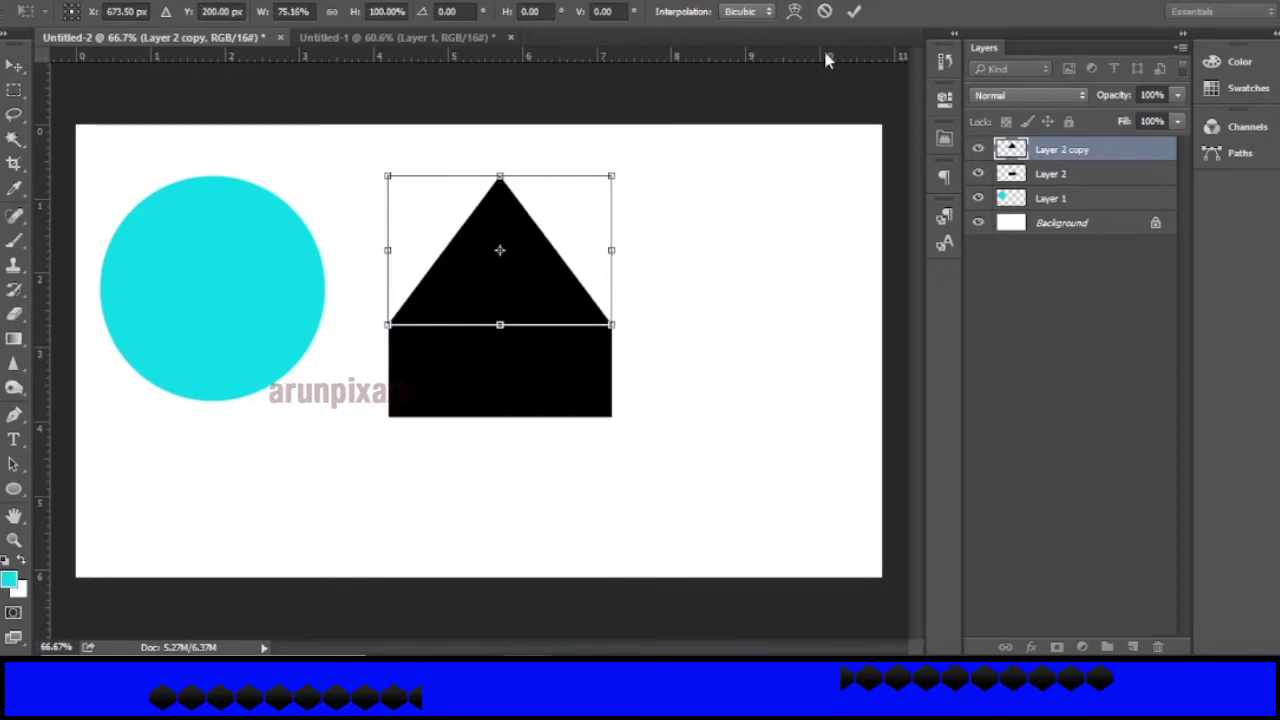
{"action": "left_click", "coordinate": [851, 14]}
{"action": "left_click_drag", "start_coordinate": [534, 262], "coordinate": [546, 246]}
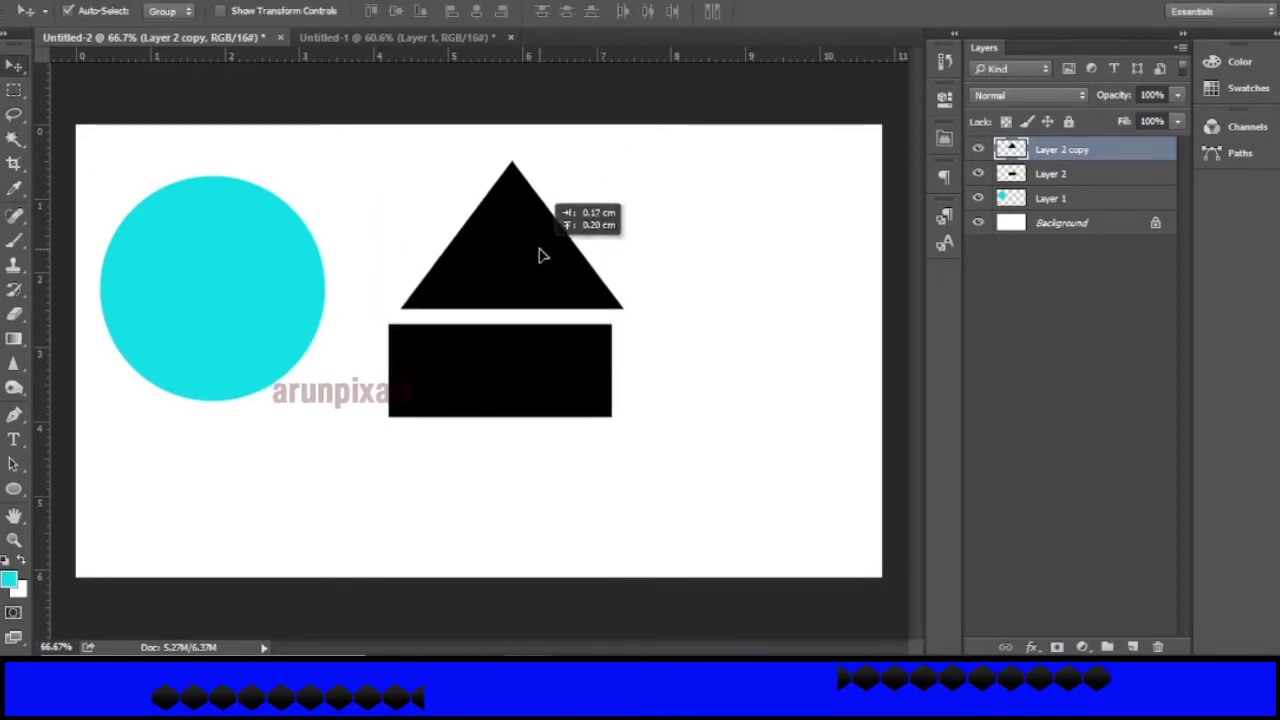
{"action": "right_click", "coordinate": [1066, 150]}
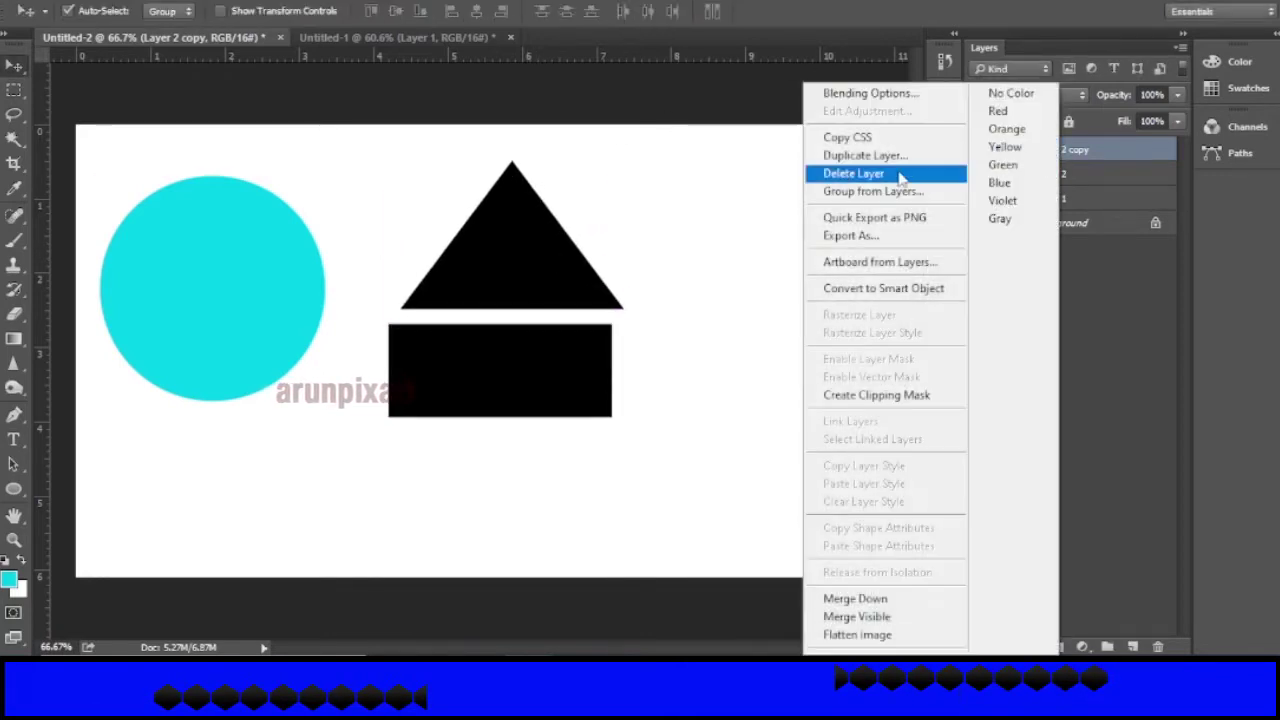
{"action": "left_click", "coordinate": [500, 271]}
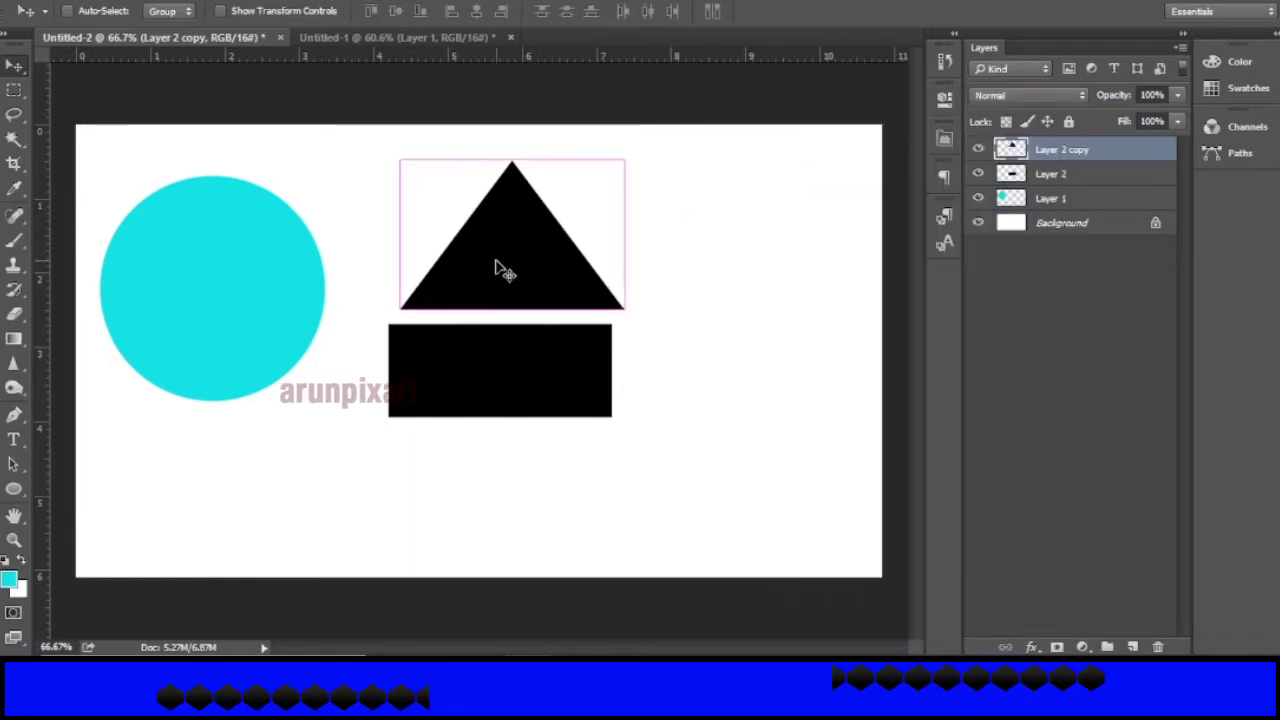
{"action": "key", "text": "ctrl+t"}
{"action": "left_click_drag", "start_coordinate": [514, 160], "coordinate": [514, 212]}
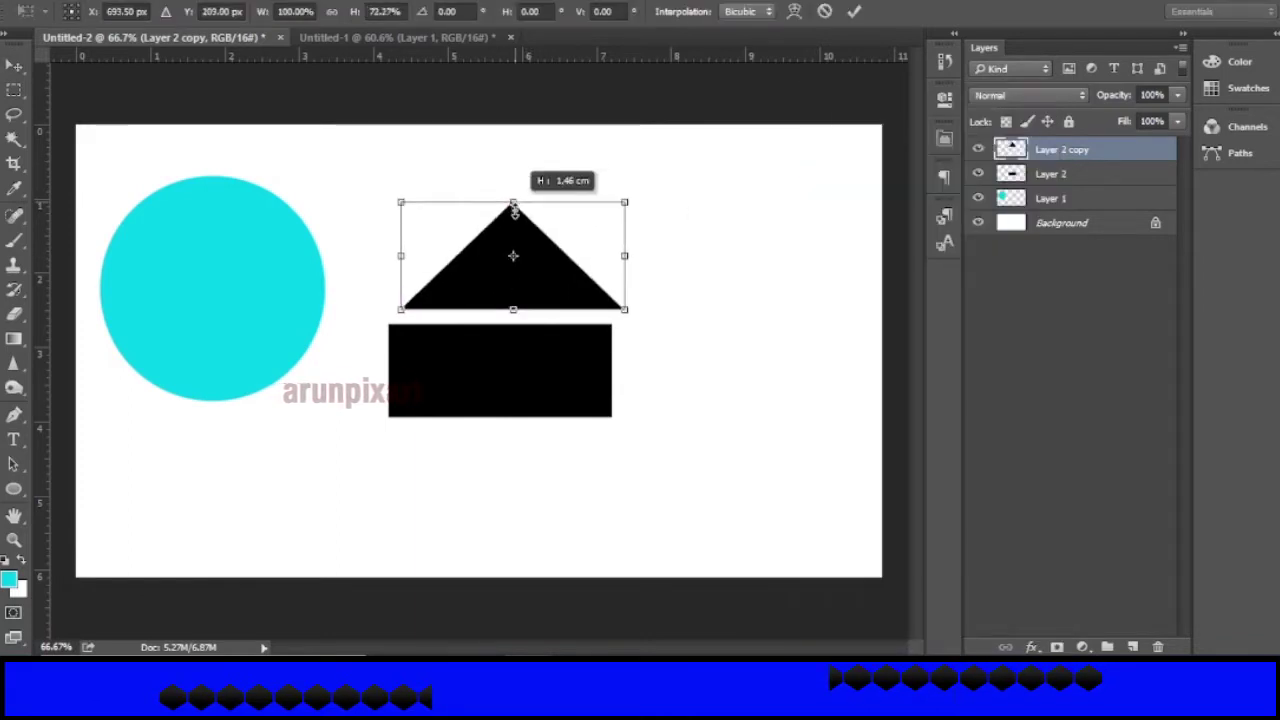
{"action": "left_click_drag", "start_coordinate": [531, 262], "coordinate": [521, 272]}
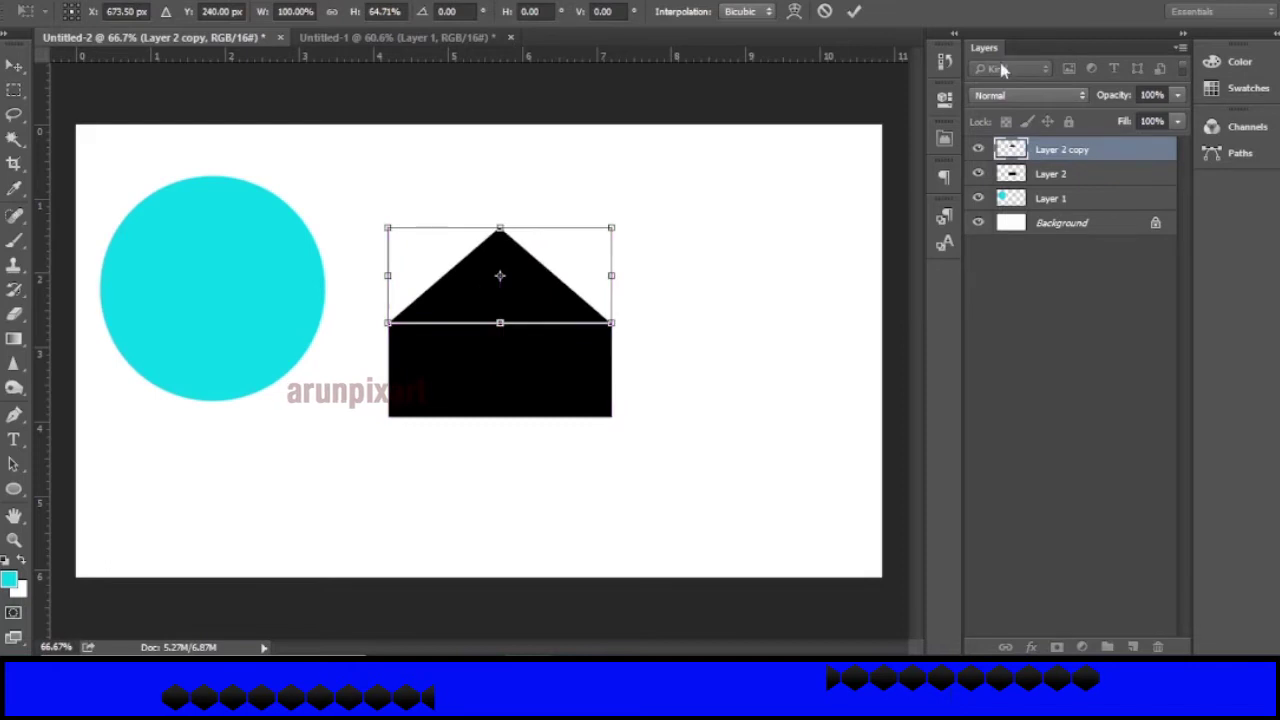
{"action": "left_click", "coordinate": [853, 11]}
{"action": "left_click_drag", "start_coordinate": [578, 259], "coordinate": [580, 247]}
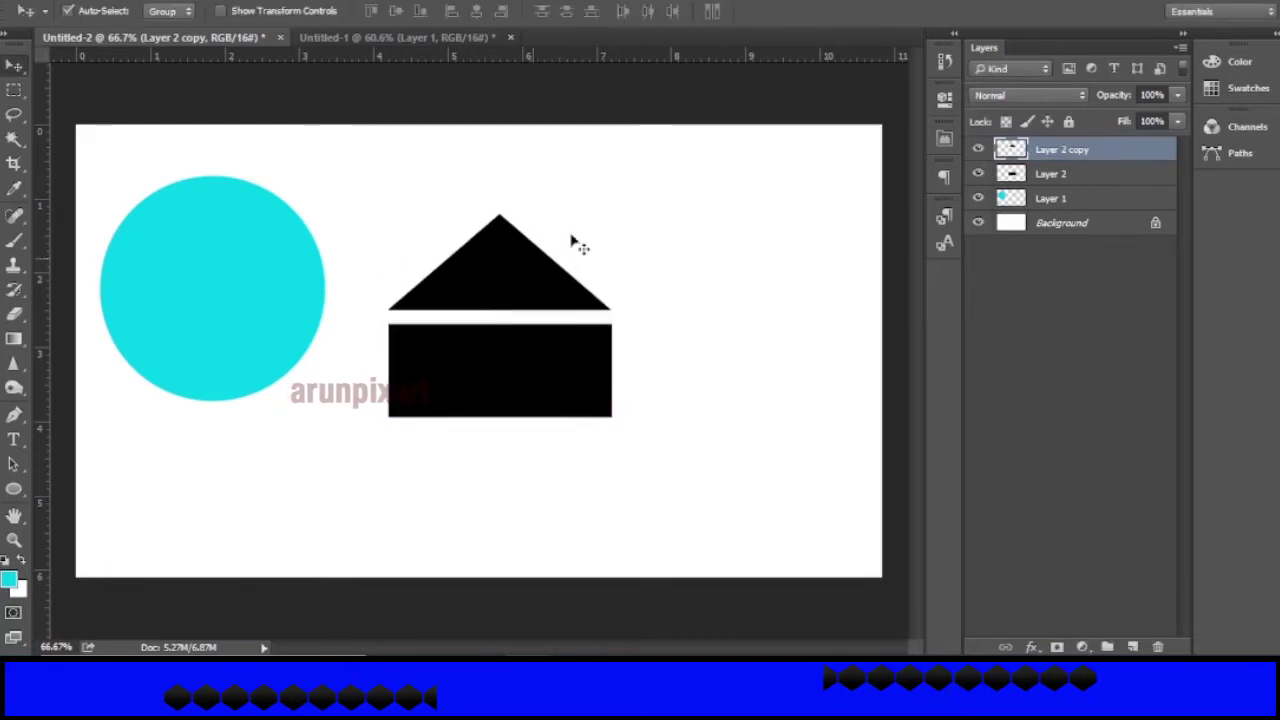
Step: Duplicate the triangle, flip it vertically, and place it under the rectangle
{"action": "right_click", "coordinate": [1080, 149]}
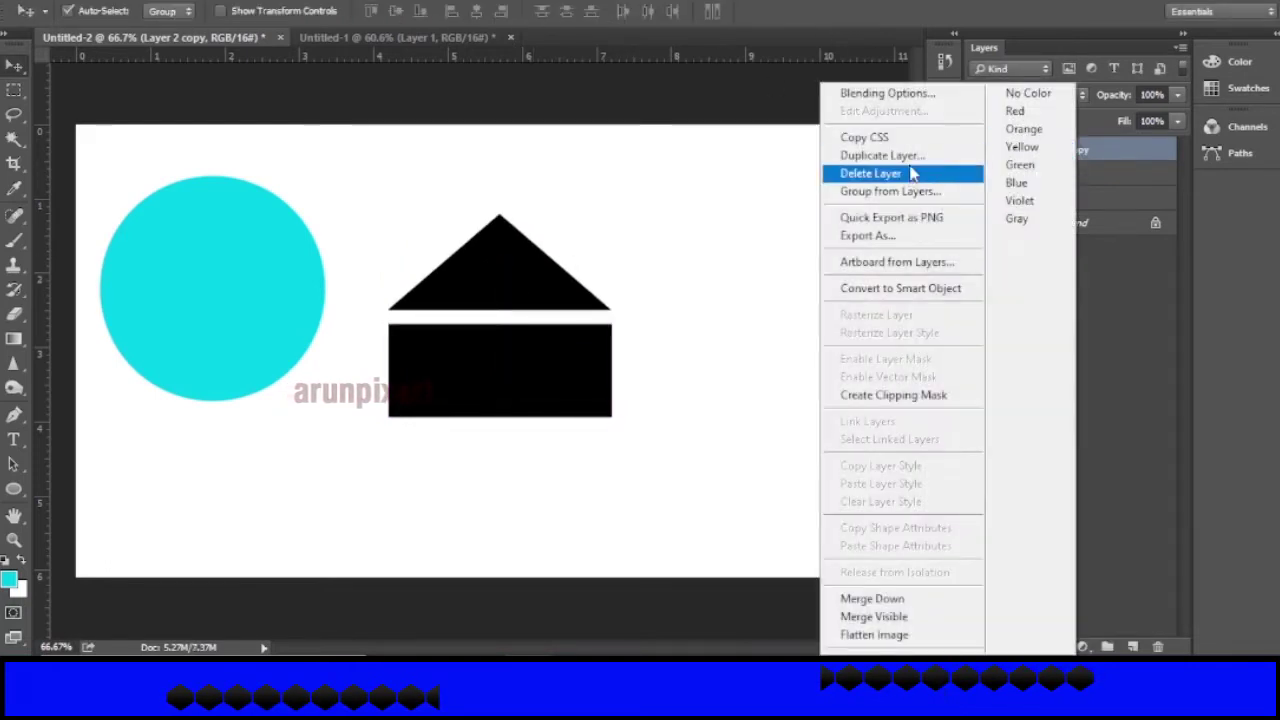
{"action": "left_click", "coordinate": [900, 155]}
{"action": "left_click", "coordinate": [826, 188]}
{"action": "left_click_drag", "start_coordinate": [513, 287], "coordinate": [750, 424]}
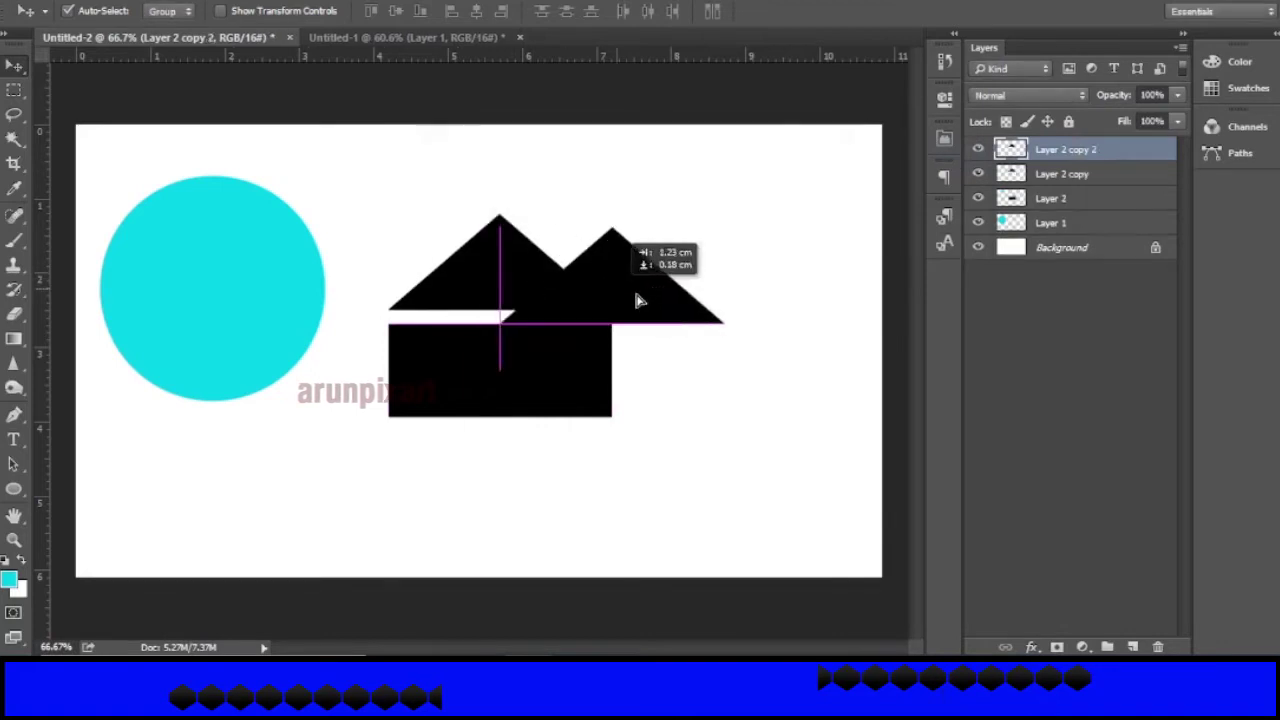
{"action": "key", "text": "ctrl+t"}
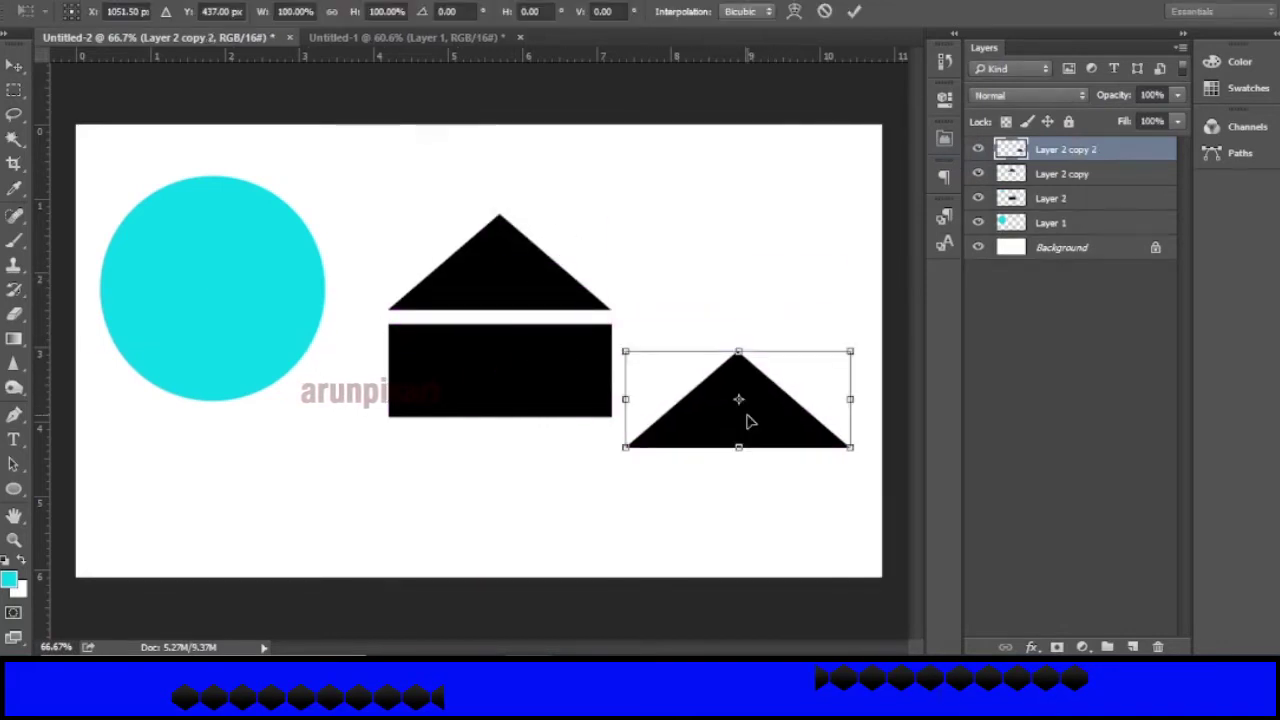
{"action": "right_click", "coordinate": [748, 420]}
{"action": "left_click", "coordinate": [807, 400]}
{"action": "mouse_move", "coordinate": [780, 403]}
{"action": "left_mouse_down"}
{"action": "mouse_move", "coordinate": [537, 483]}
{"action": "mouse_move", "coordinate": [537, 471]}
{"action": "left_mouse_up"}
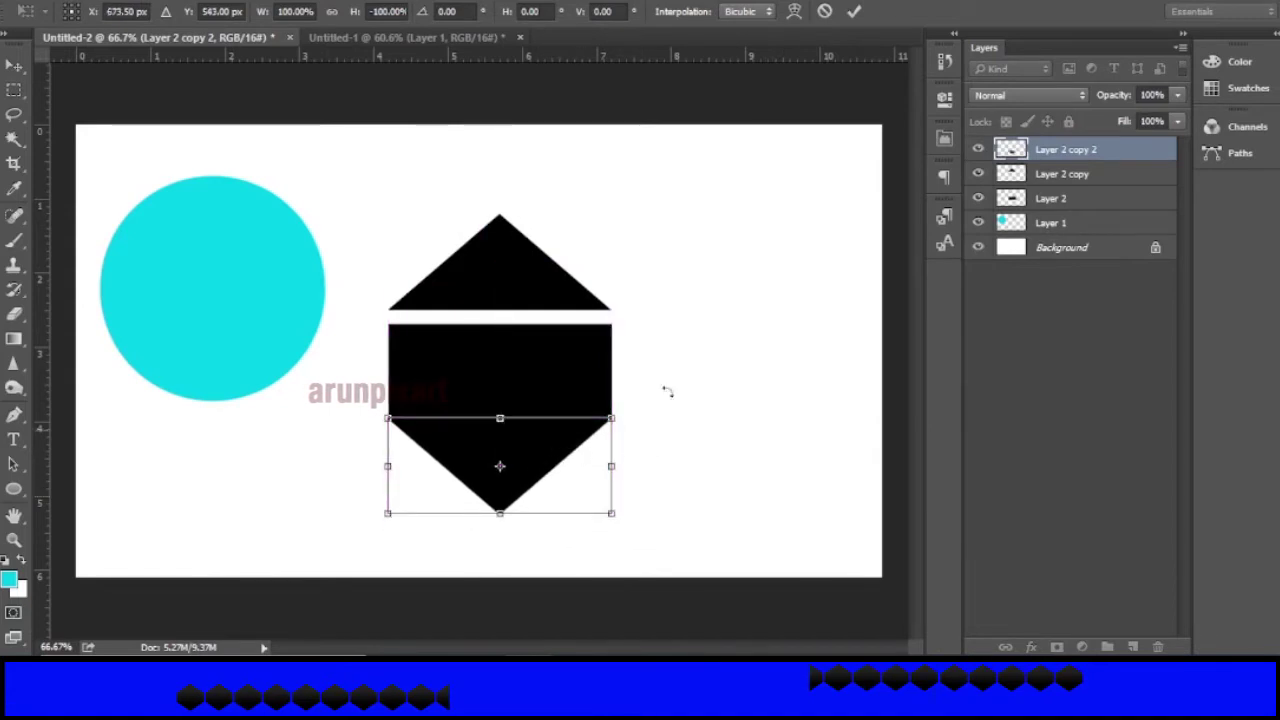
{"action": "left_click", "coordinate": [853, 11]}
Step: Nudge both triangles against the rectangle to close the seams and select all three layers
{"action": "key", "text": "Up"}
{"action": "key", "text": "Up"}
{"action": "left_click", "coordinate": [529, 277]}
{"action": "key", "text": "Up"}
{"action": "key", "text": "Up"}
{"action": "key", "text": "Up"}
{"action": "key", "text": "Up"}
{"action": "key", "text": "Down"}
{"action": "key", "text": "Down"}
{"action": "key", "text": "Down"}
{"action": "key", "text": "Down"}
{"action": "key", "text": "Down"}
{"action": "key", "text": "Down"}
{"action": "key", "text": "Down"}
{"action": "key", "text": "Down"}
{"action": "key", "text": "Down"}
{"action": "key", "text": "Down"}
{"action": "key", "text": "Down"}
{"action": "key", "text": "Down"}
{"action": "key", "text": "Down"}
{"action": "key", "text": "Down"}
{"action": "key", "text": "Down"}
{"action": "key", "text": "Down"}
{"action": "key", "text": "Down"}
{"action": "key", "text": "Down"}
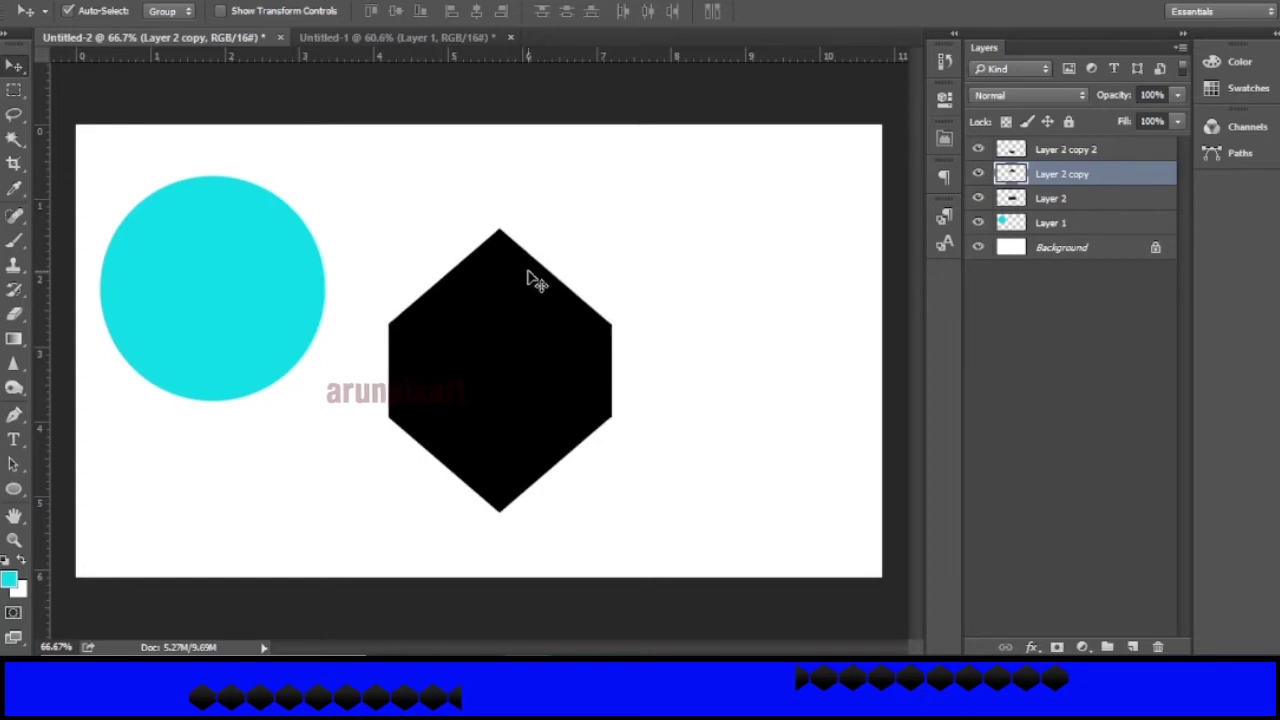
{"action": "left_click", "coordinate": [1045, 200]}
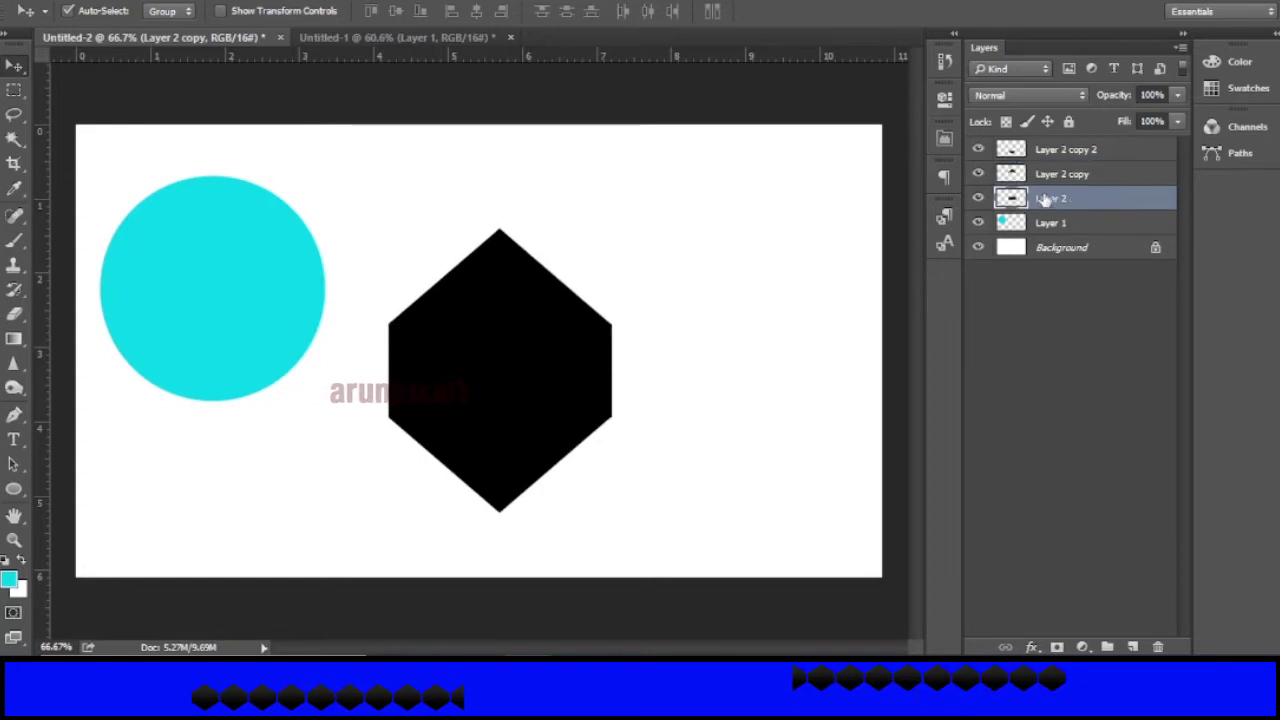
{"action": "left_click", "coordinate": [1062, 152], "text": "shift"}
Step: Merge the three pieces into Layer 2 copy 2, squash it to about 78.8% height, and place it beside the circle
{"action": "right_click", "coordinate": [1060, 200]}
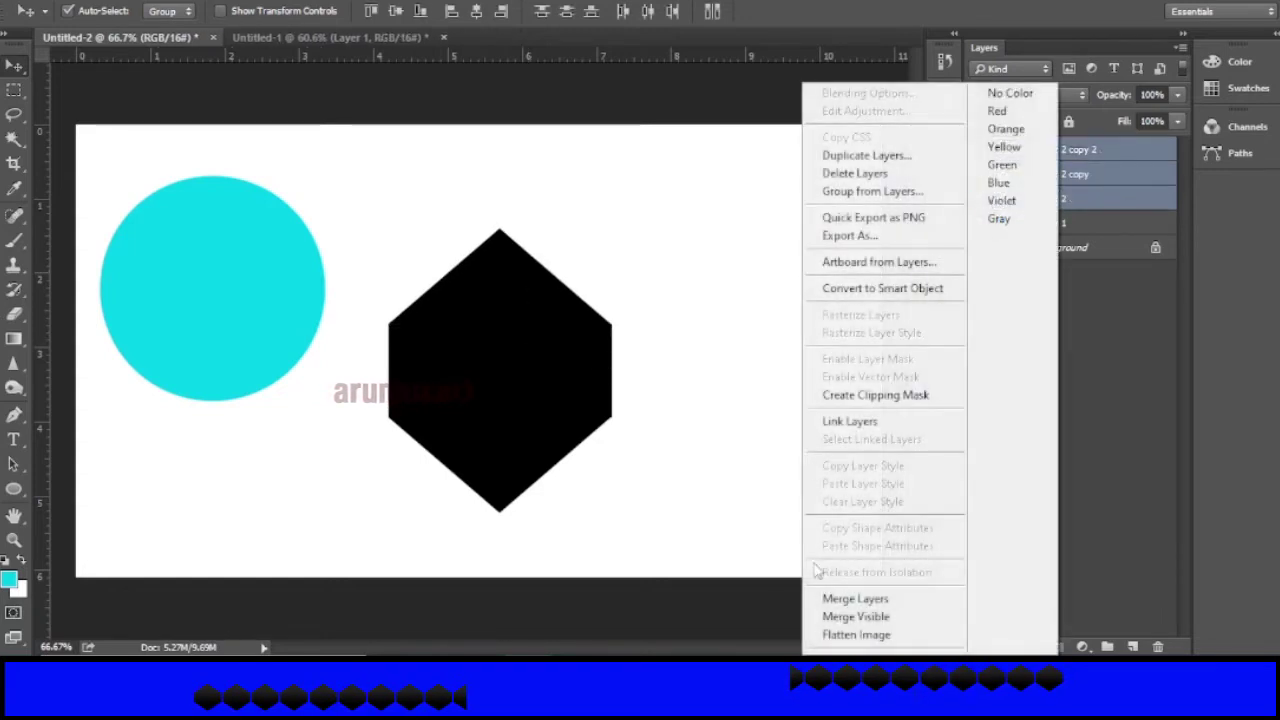
{"action": "left_click", "coordinate": [855, 598]}
{"action": "key", "text": "ctrl+t"}
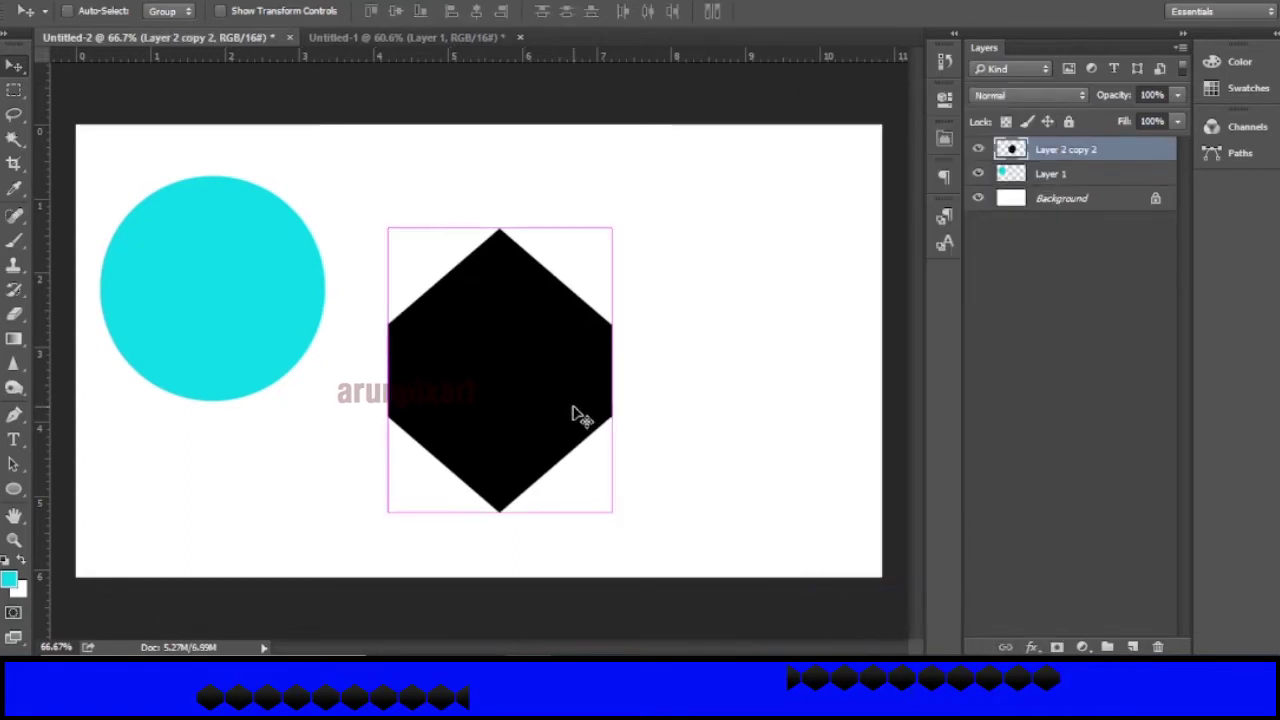
{"action": "left_click_drag", "start_coordinate": [501, 513], "coordinate": [501, 451]}
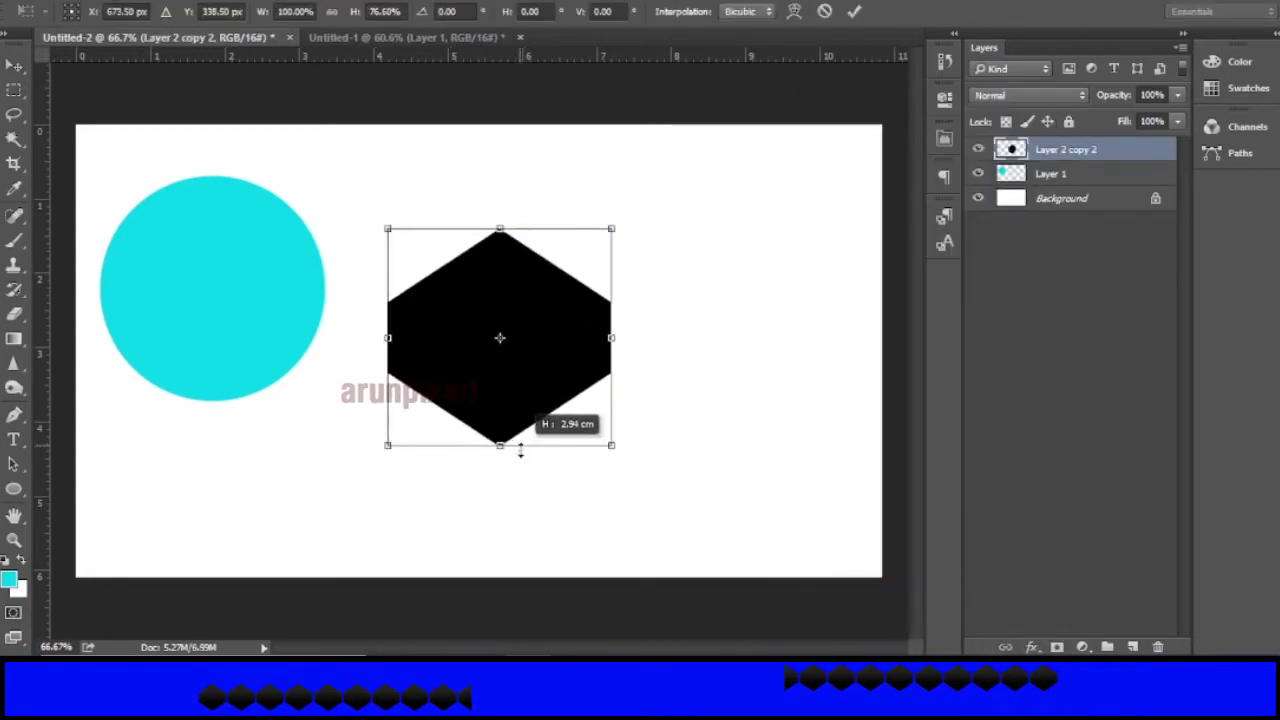
{"action": "left_click", "coordinate": [855, 12]}
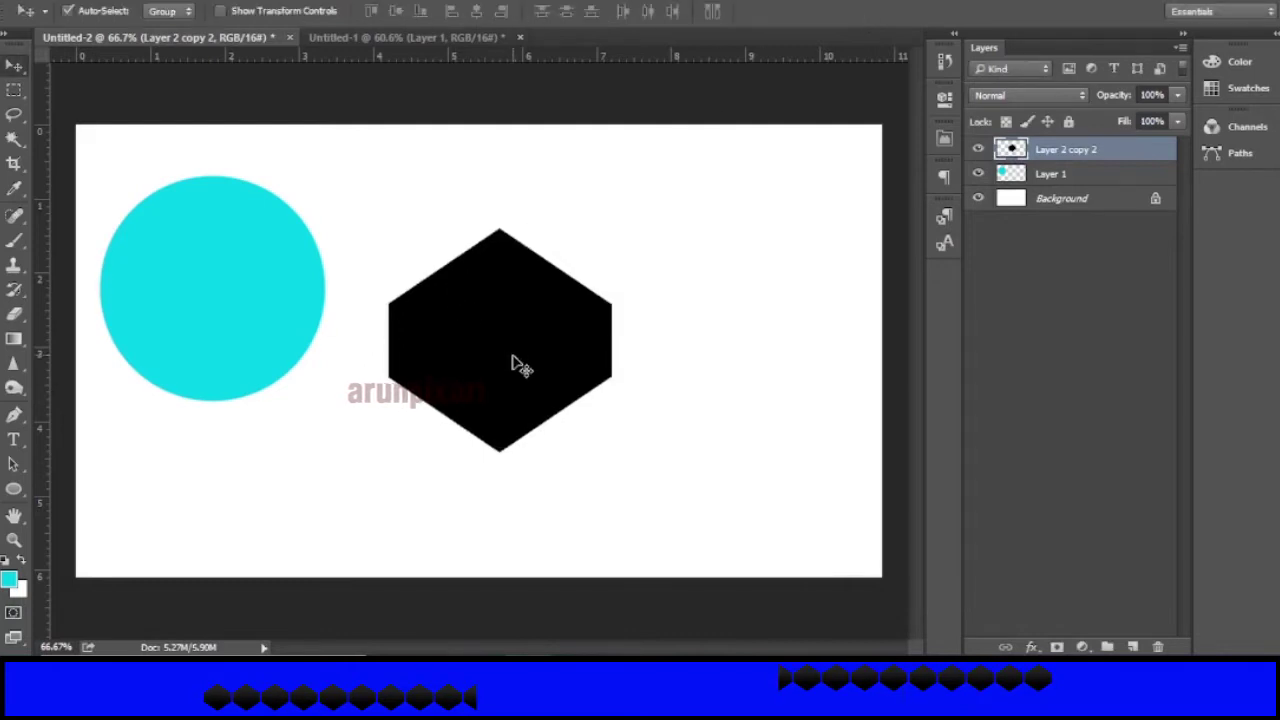
{"action": "left_click_drag", "start_coordinate": [510, 358], "coordinate": [503, 345]}
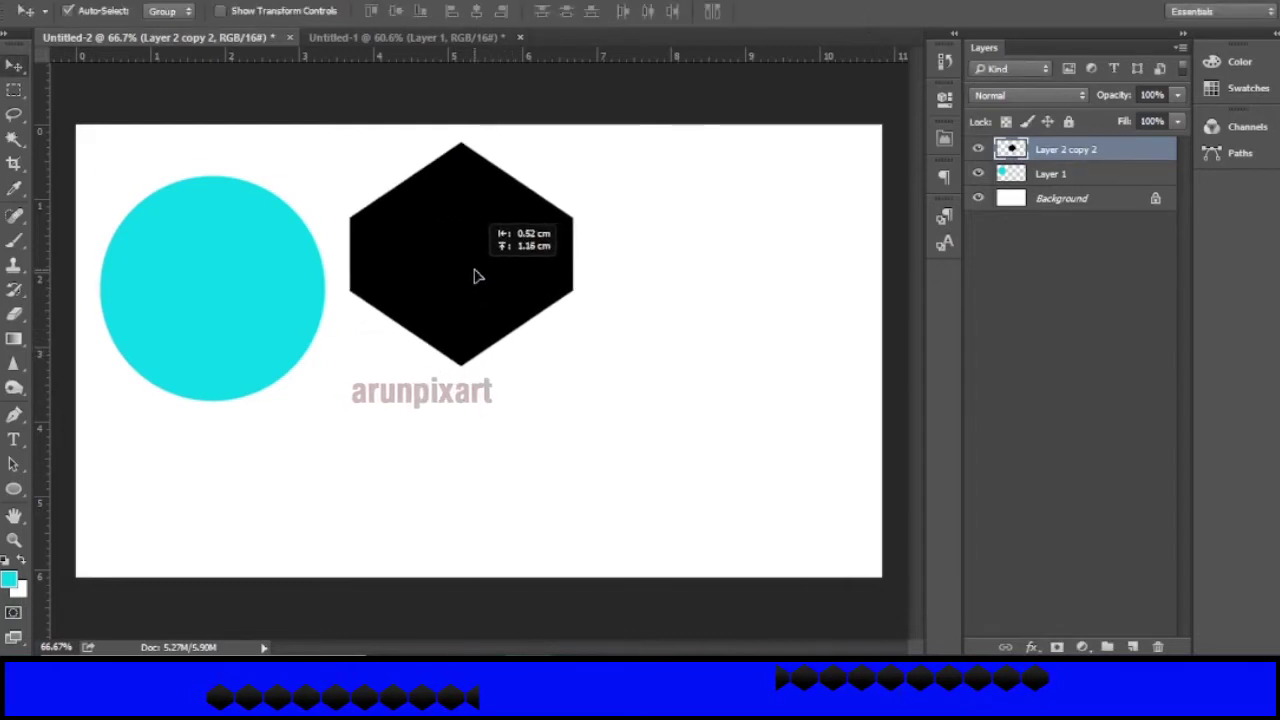
{"action": "left_click_drag", "start_coordinate": [503, 345], "coordinate": [531, 331]}
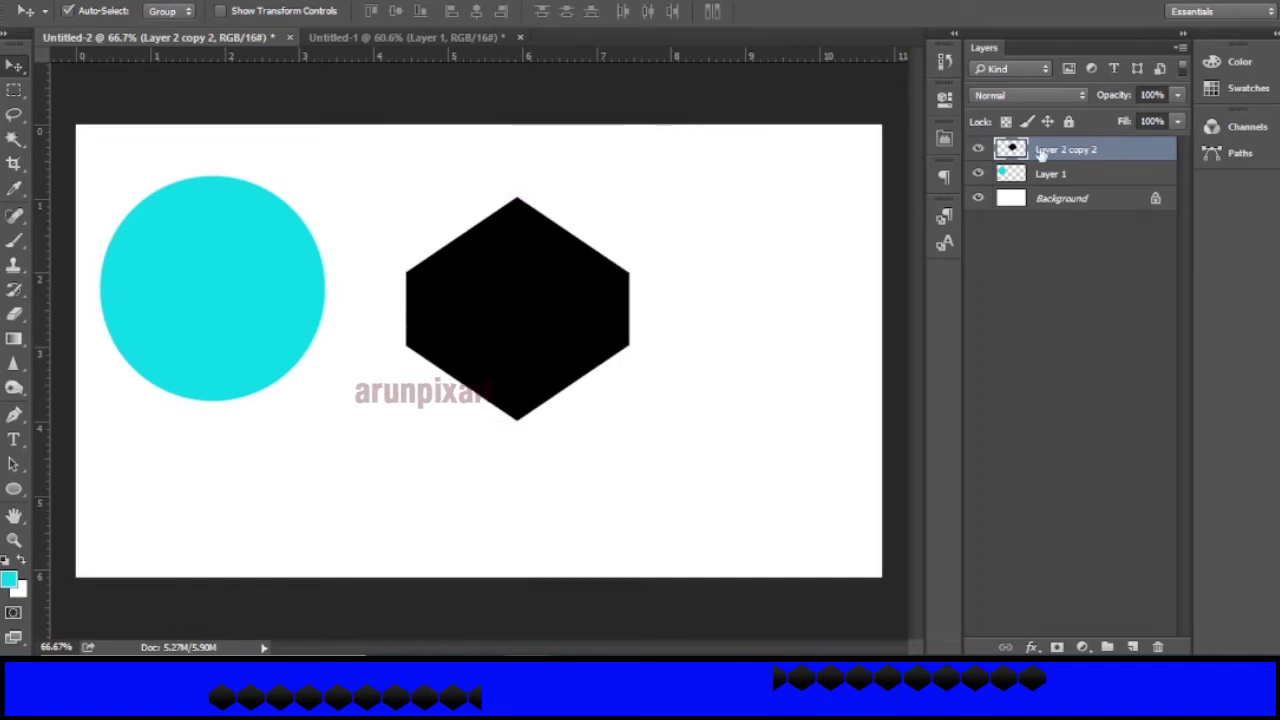
{"action": "right_click", "coordinate": [1041, 150]}
Step: Add a Gradient Overlay to the hexagon running from #222222 to black
{"action": "left_click", "coordinate": [860, 95]}
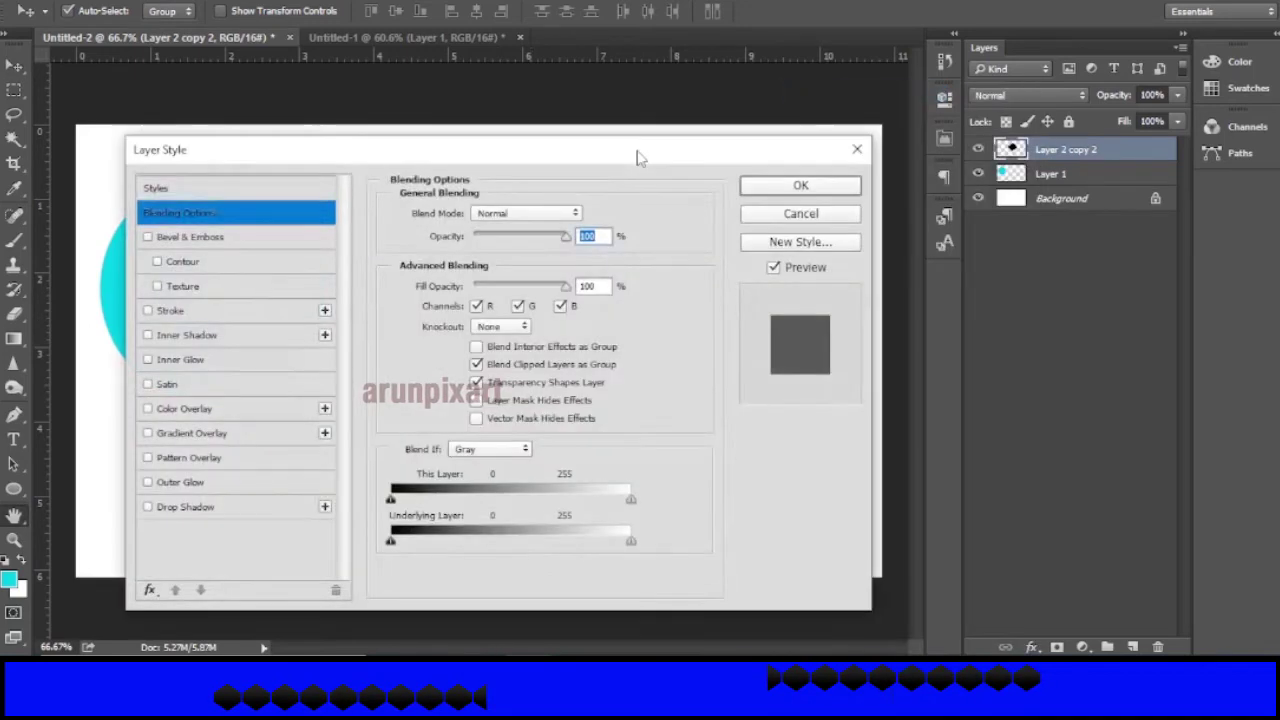
{"action": "left_click_drag", "start_coordinate": [638, 158], "coordinate": [928, 122]}
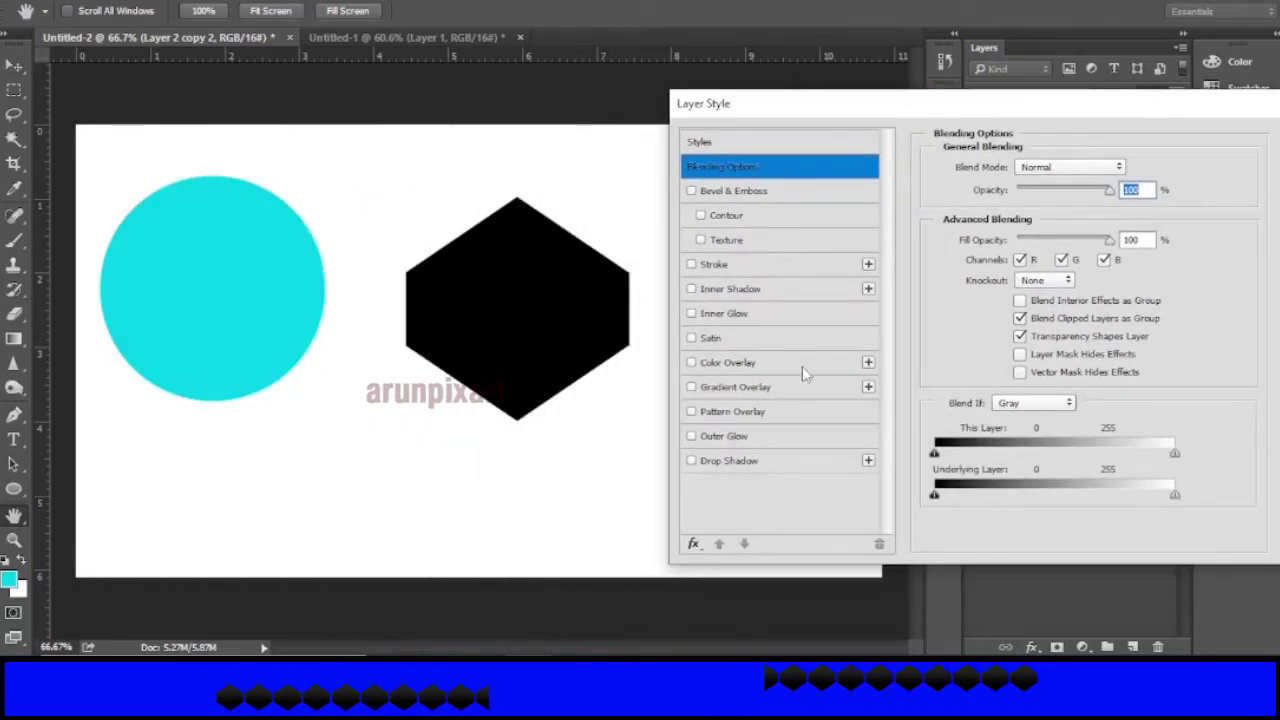
{"action": "left_click", "coordinate": [740, 388]}
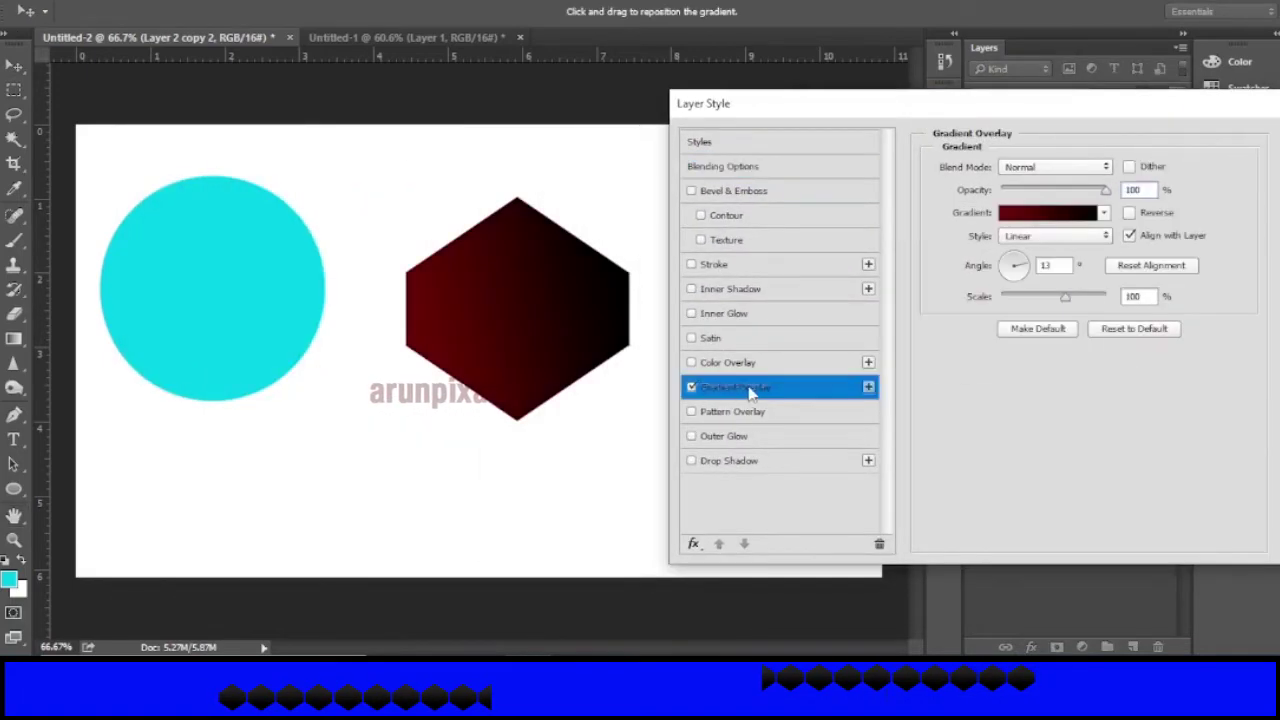
{"action": "left_click", "coordinate": [1047, 215]}
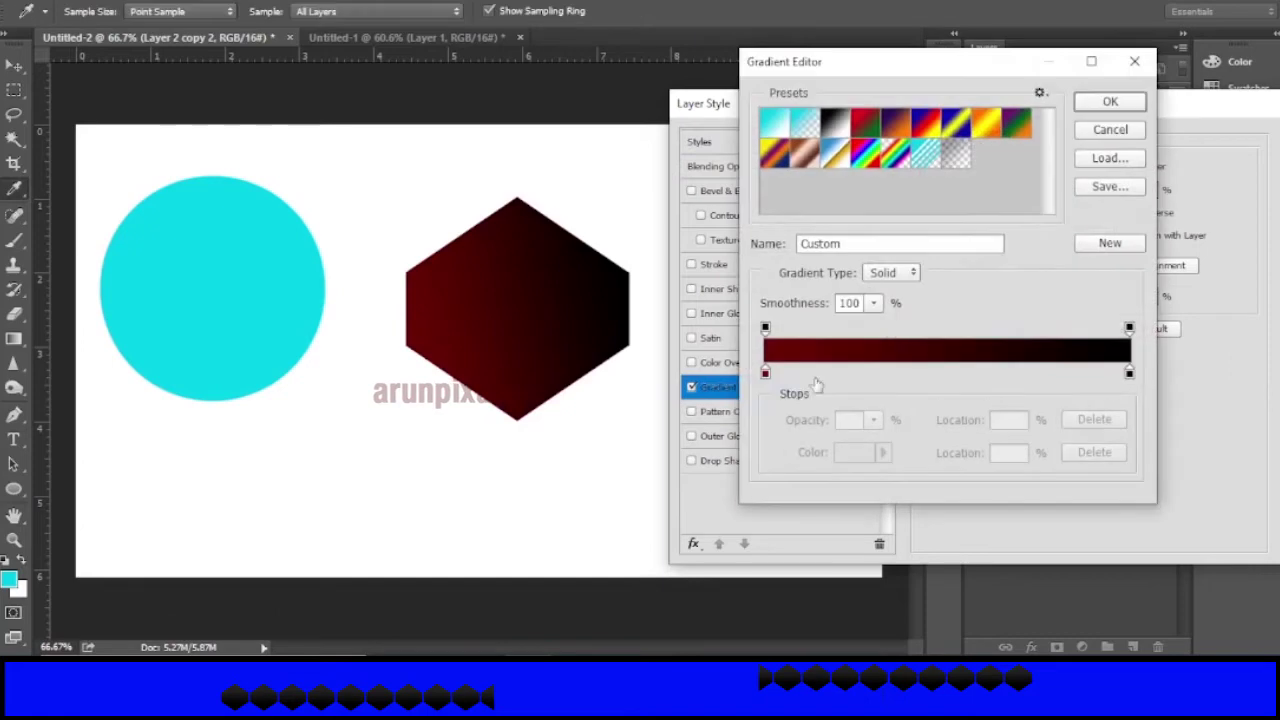
{"action": "left_click", "coordinate": [765, 373]}
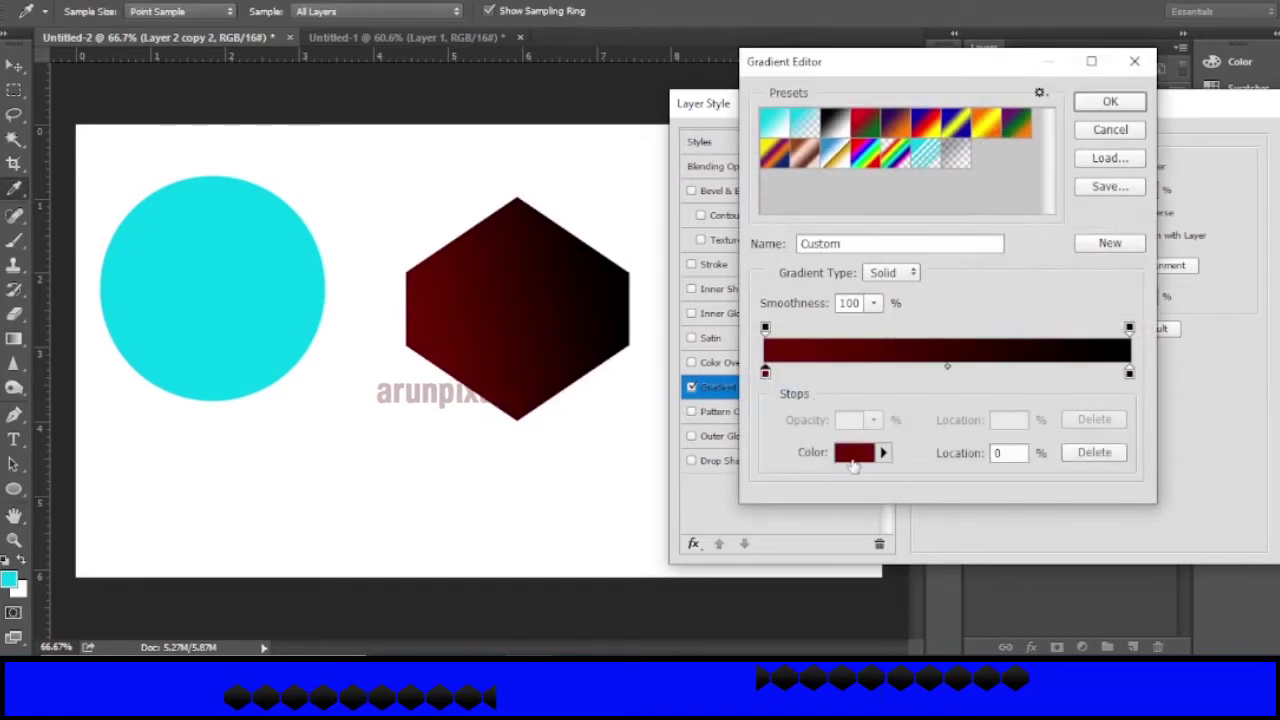
{"action": "left_click", "coordinate": [853, 462]}
{"action": "left_click_drag", "start_coordinate": [764, 376], "coordinate": [692, 396]}
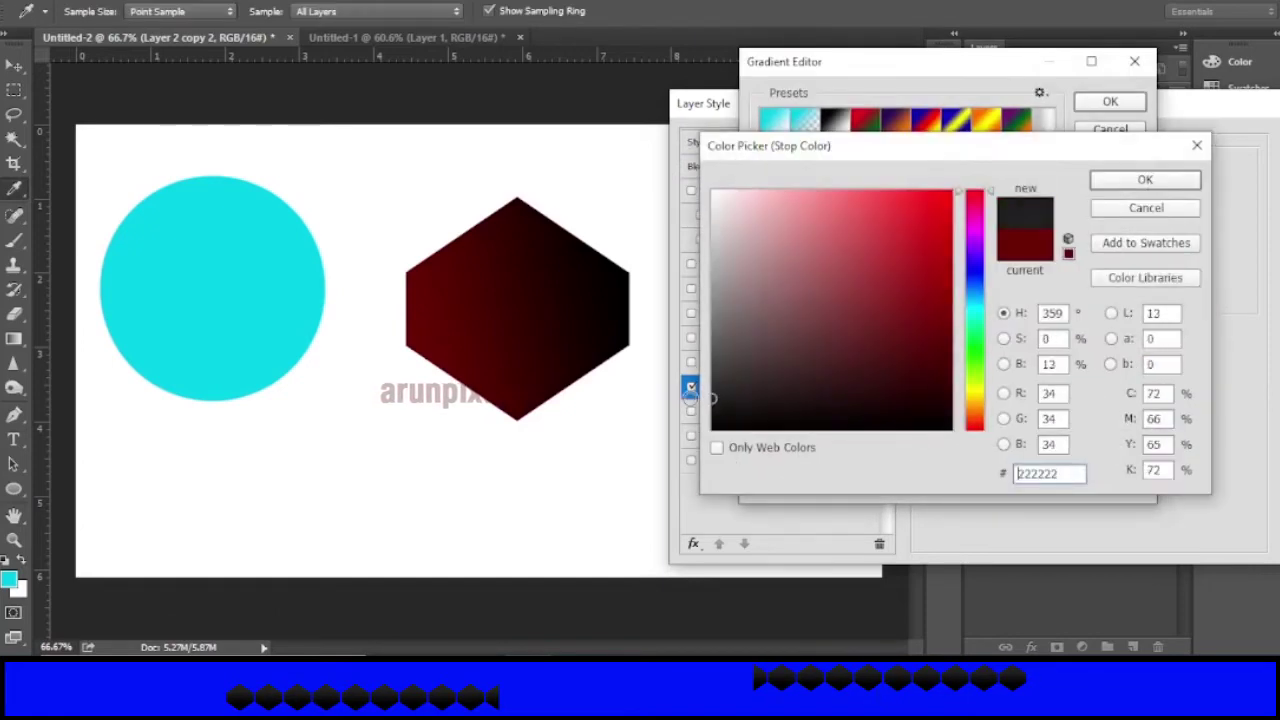
{"action": "left_click", "coordinate": [1143, 180]}
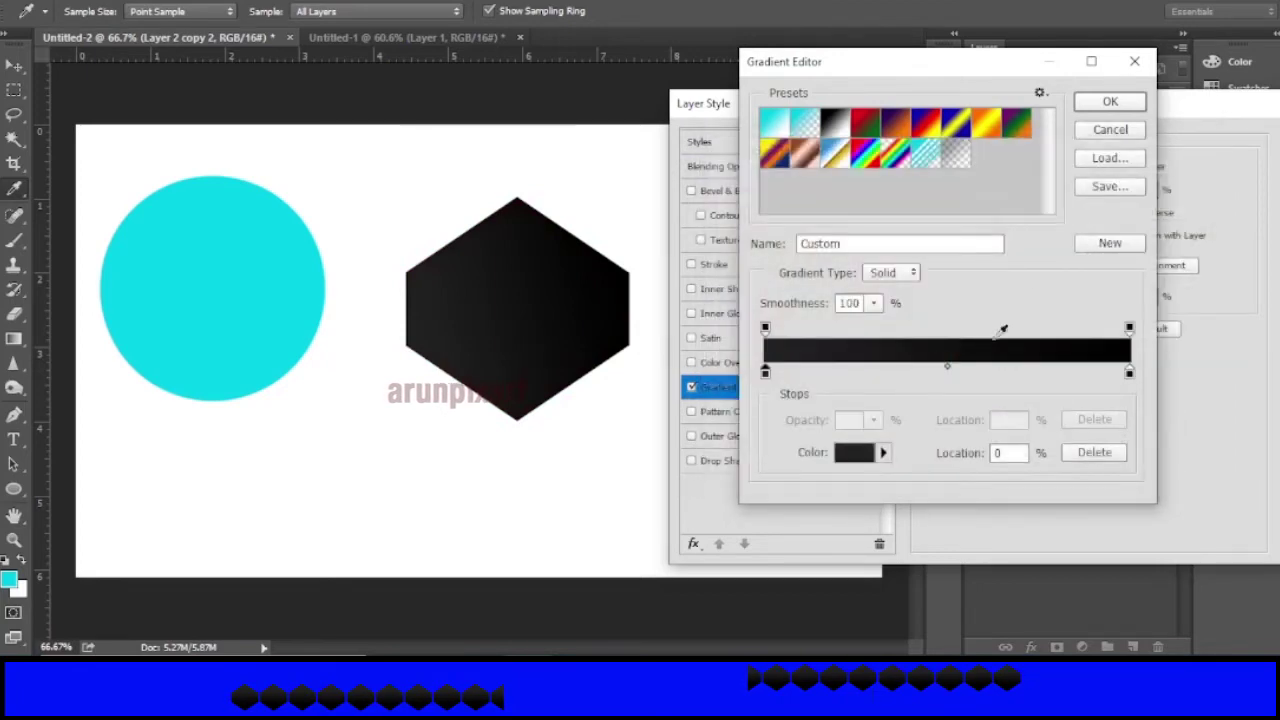
{"action": "left_click", "coordinate": [1110, 101]}
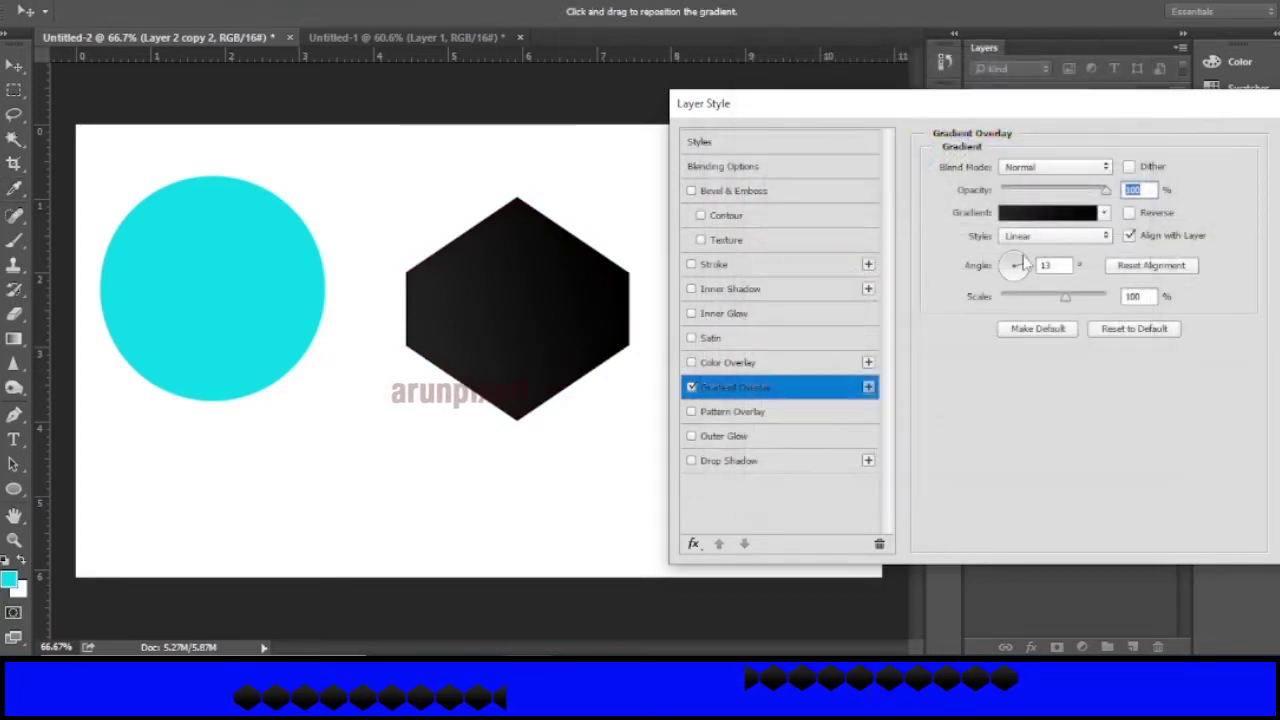
{"action": "left_click", "coordinate": [1015, 265]}
Step: Set the Gradient Overlay angle to -90° for a vertical grey-to-black fade
{"action": "left_click_drag", "start_coordinate": [1012, 279], "coordinate": [1014, 277]}
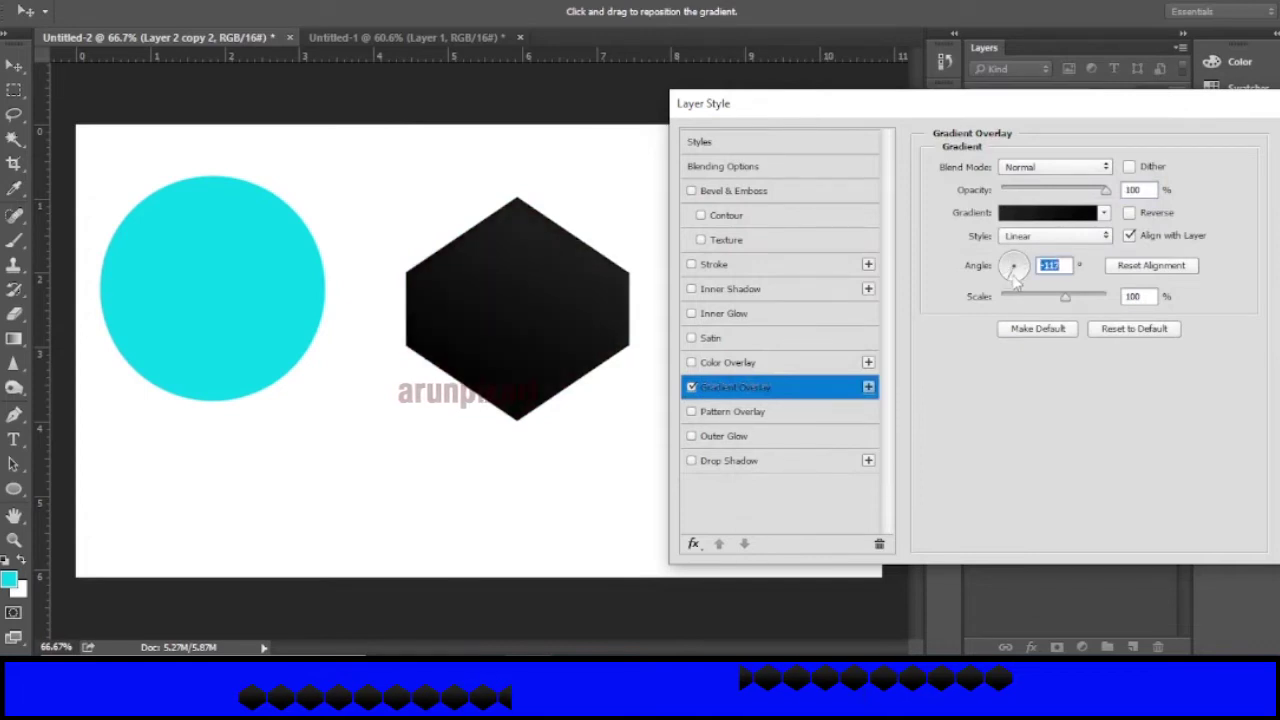
{"action": "left_click", "coordinate": [1017, 281]}
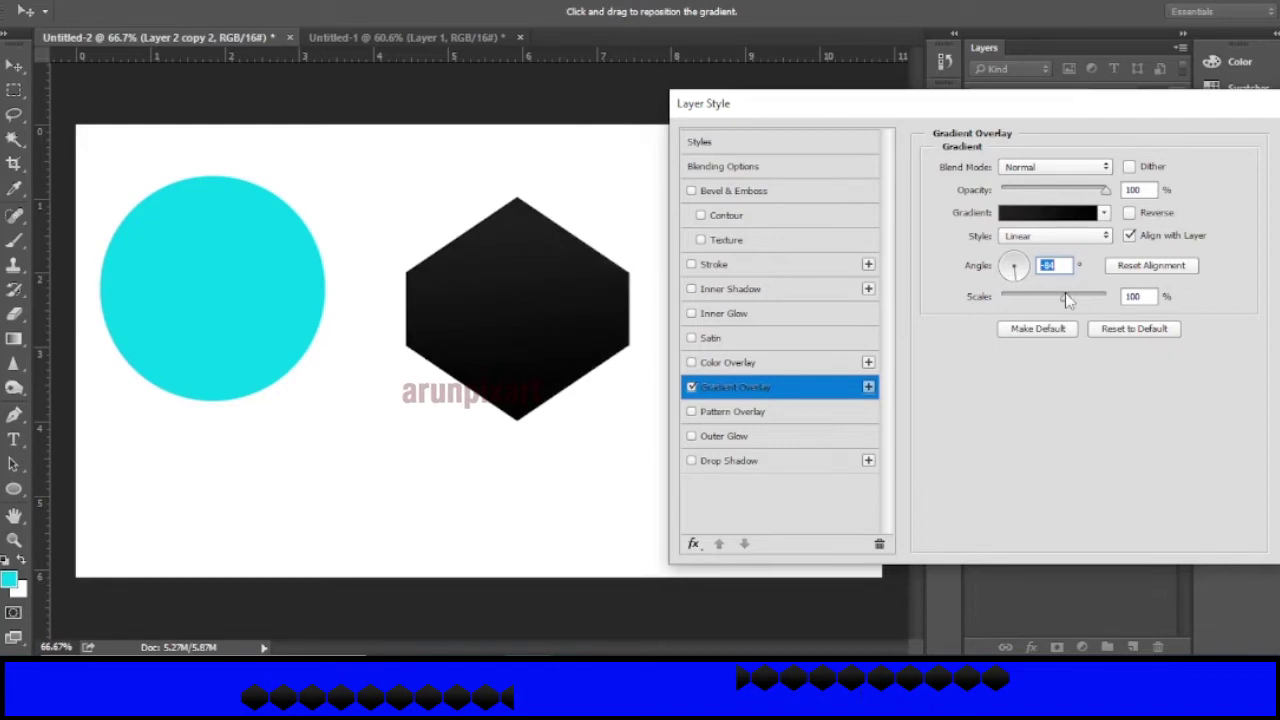
{"action": "mouse_move", "coordinate": [1075, 303]}
{"action": "left_mouse_down"}
{"action": "mouse_move", "coordinate": [1120, 305]}
{"action": "mouse_move", "coordinate": [1001, 307]}
{"action": "left_mouse_up"}
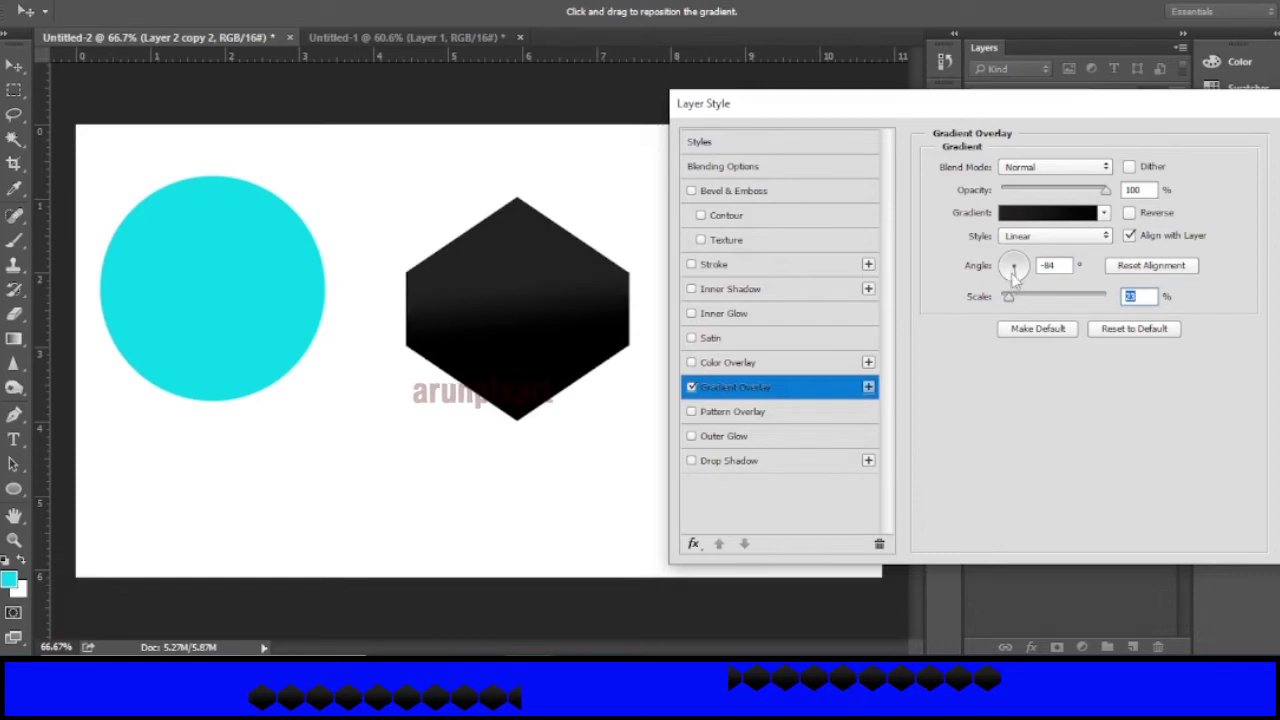
{"action": "left_click_drag", "start_coordinate": [1013, 274], "coordinate": [1014, 276]}
{"action": "left_click", "coordinate": [1018, 273]}
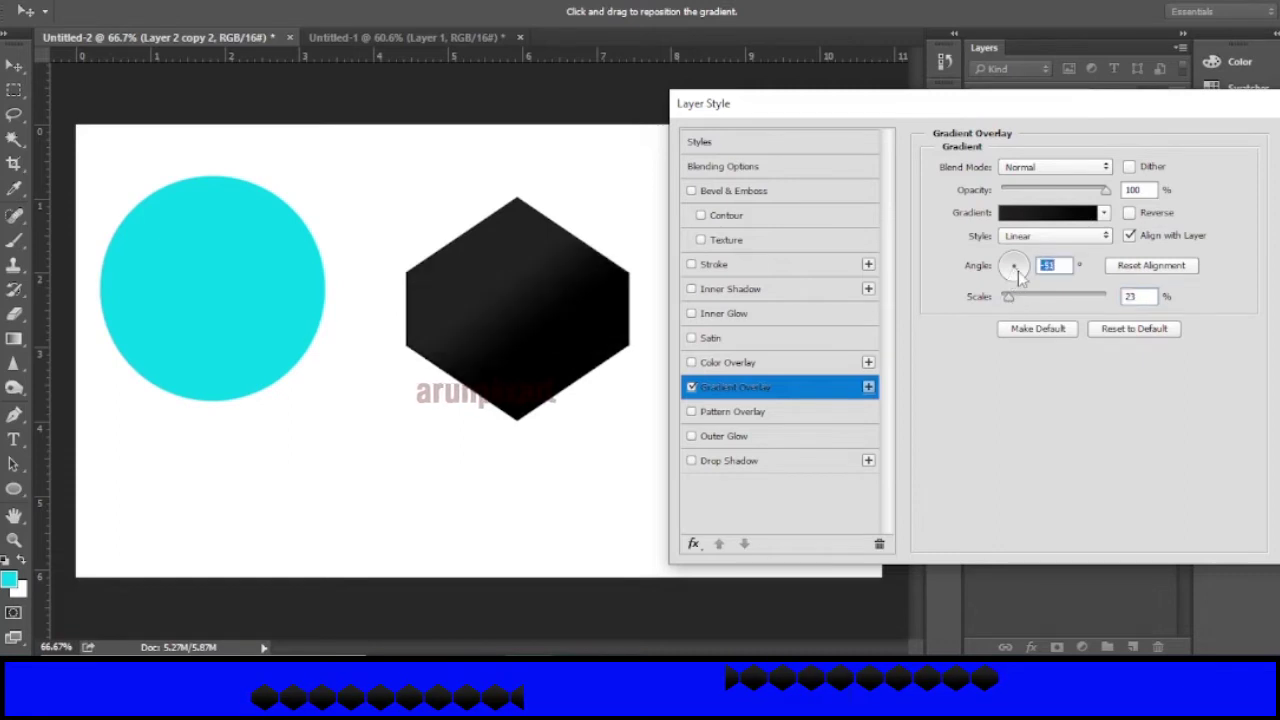
{"action": "left_click", "coordinate": [1018, 278]}
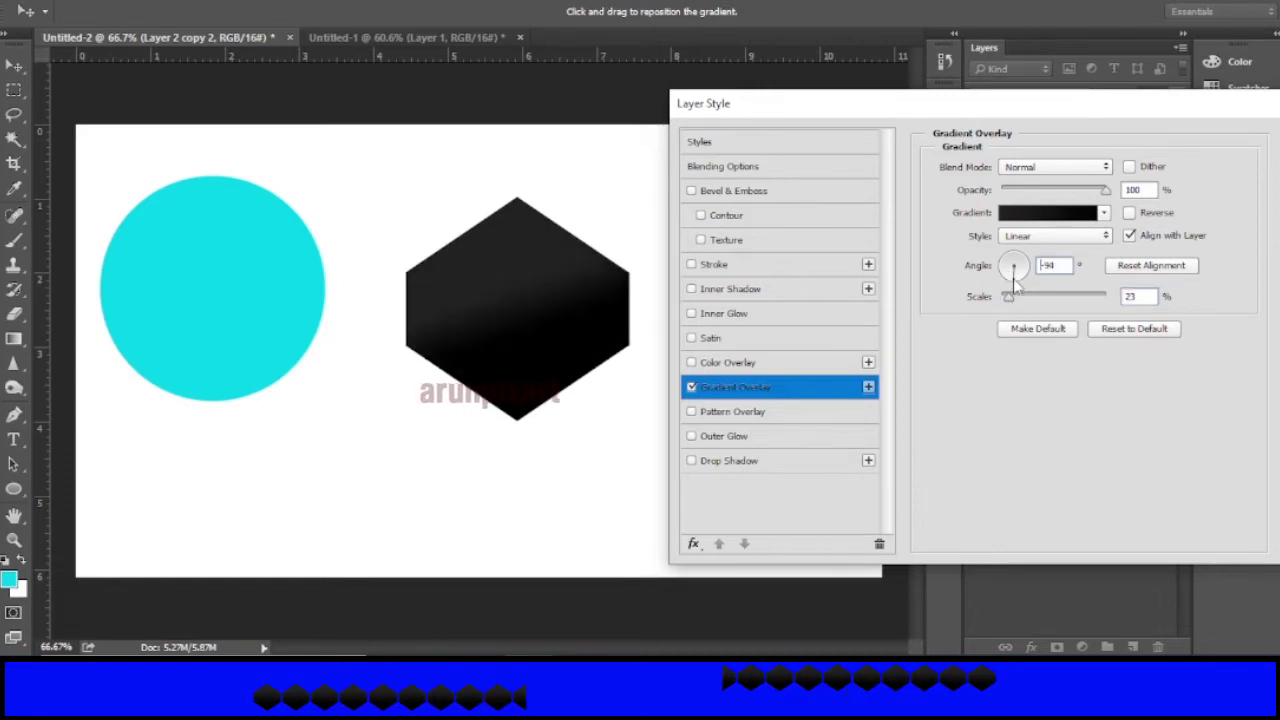
{"action": "left_click", "coordinate": [1009, 284]}
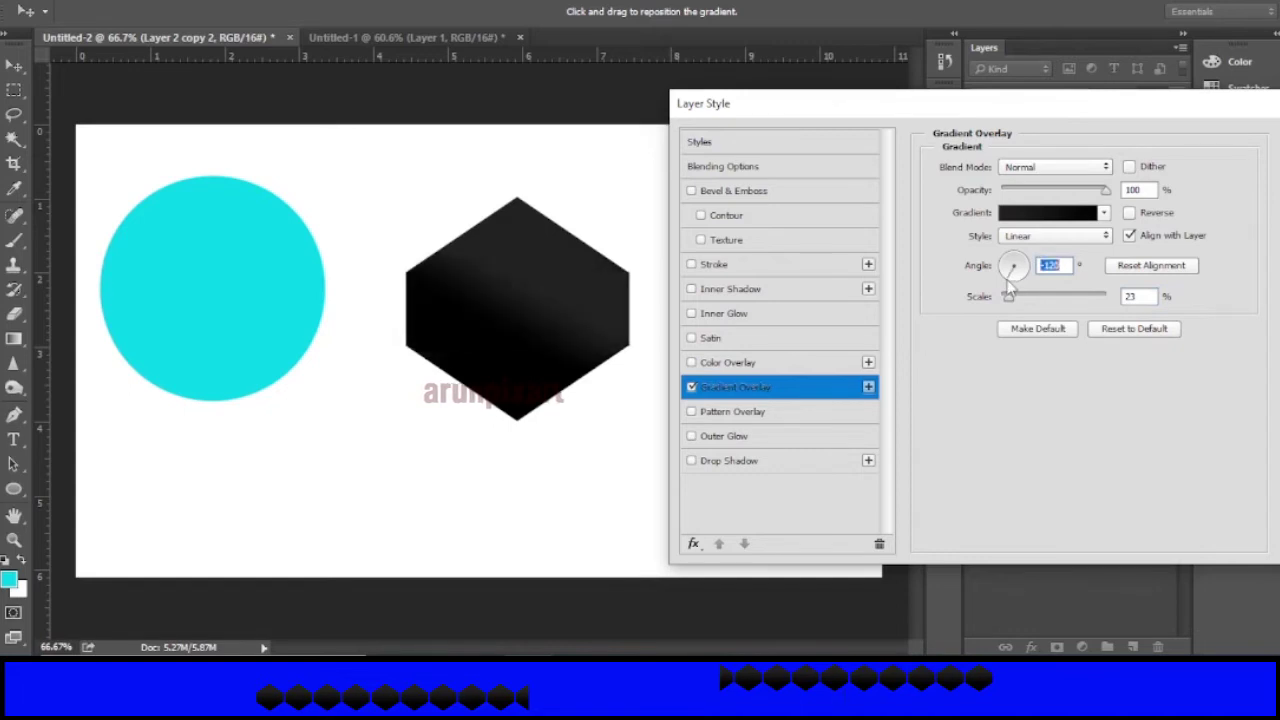
{"action": "left_click", "coordinate": [1015, 286]}
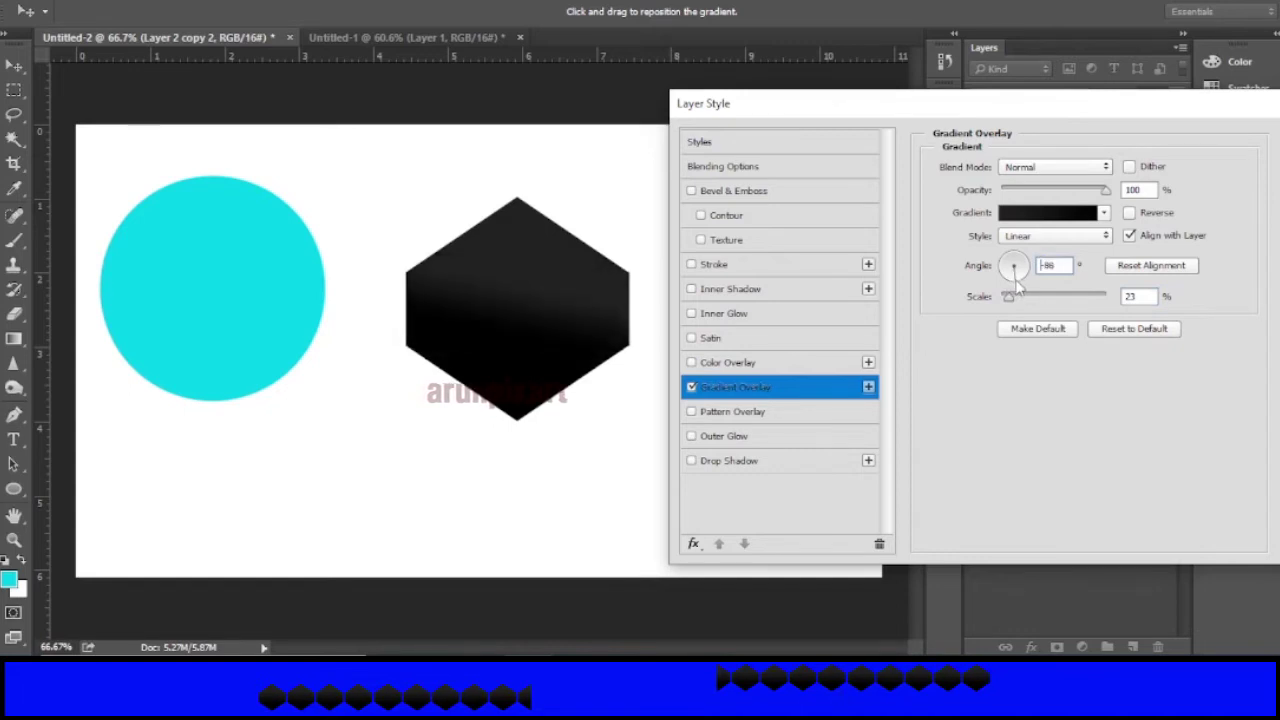
{"action": "left_click", "coordinate": [1019, 279]}
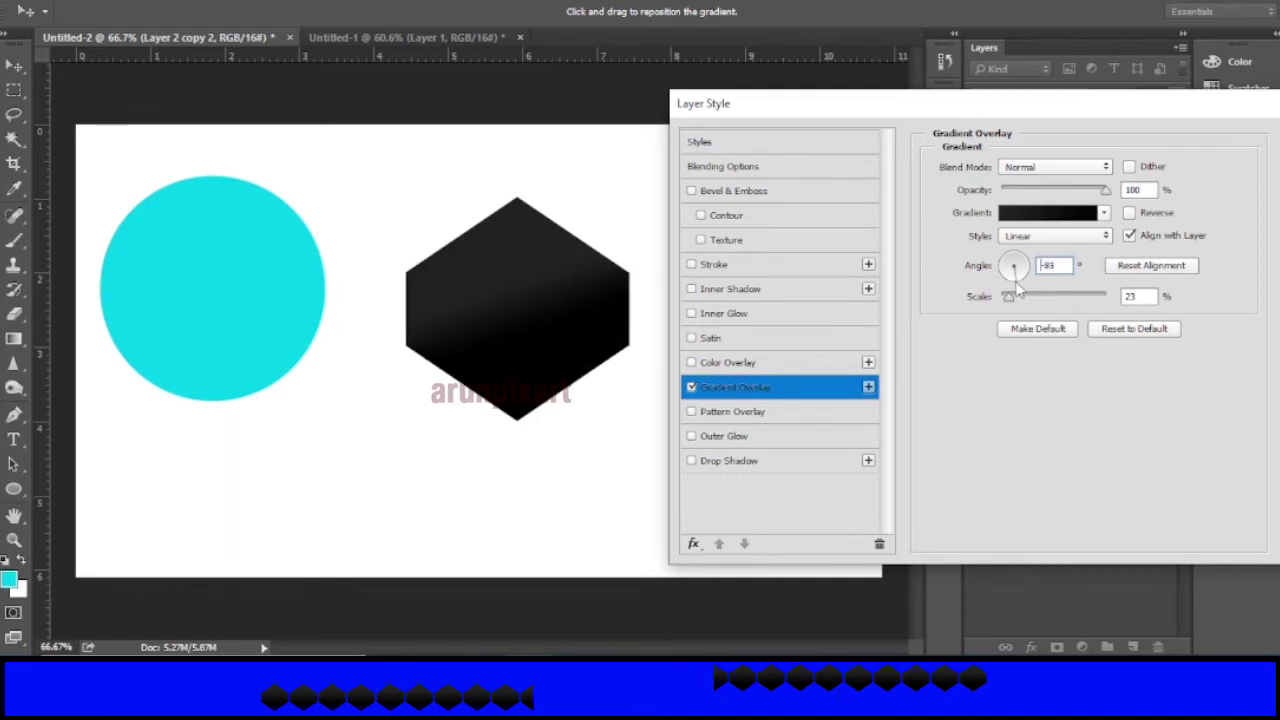
{"action": "left_click", "coordinate": [1014, 281]}
{"action": "key", "text": "Tab"}
Step: Increase the gradient scale and apply the layer style
{"action": "left_click_drag", "start_coordinate": [1016, 300], "coordinate": [1032, 305]}
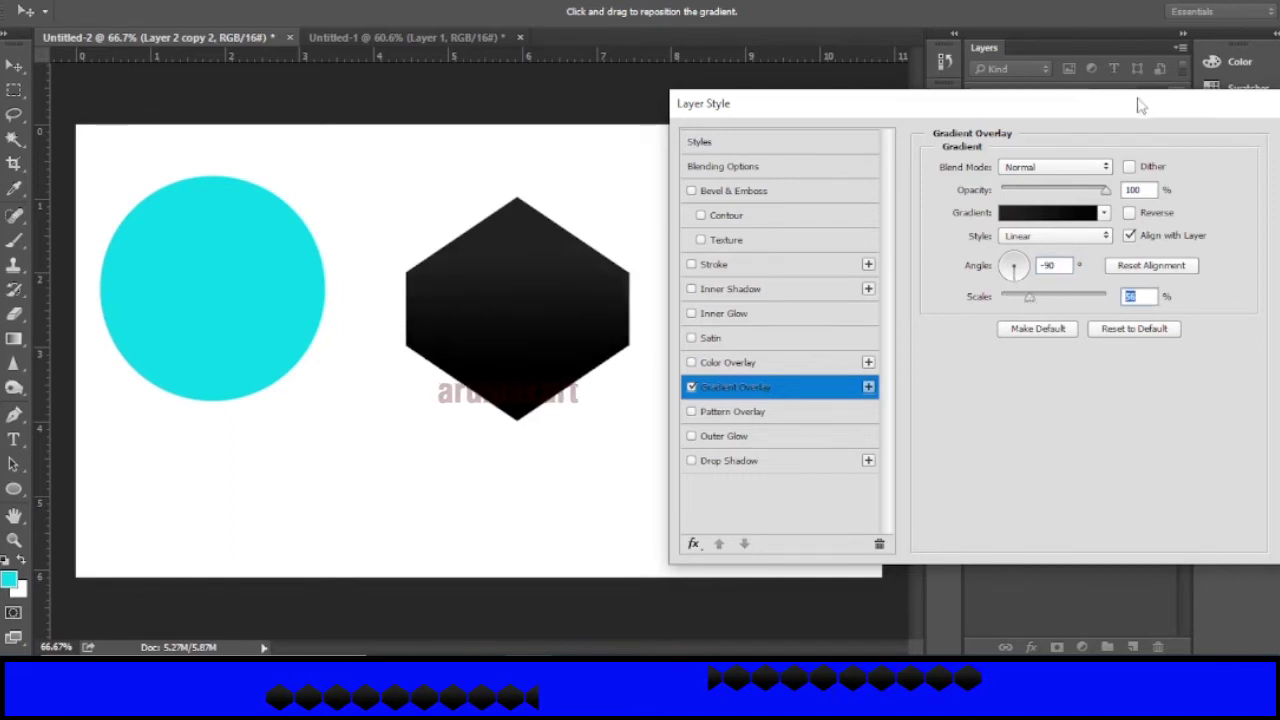
{"action": "left_click_drag", "start_coordinate": [1143, 104], "coordinate": [995, 118]}
{"action": "left_click", "coordinate": [1174, 155]}
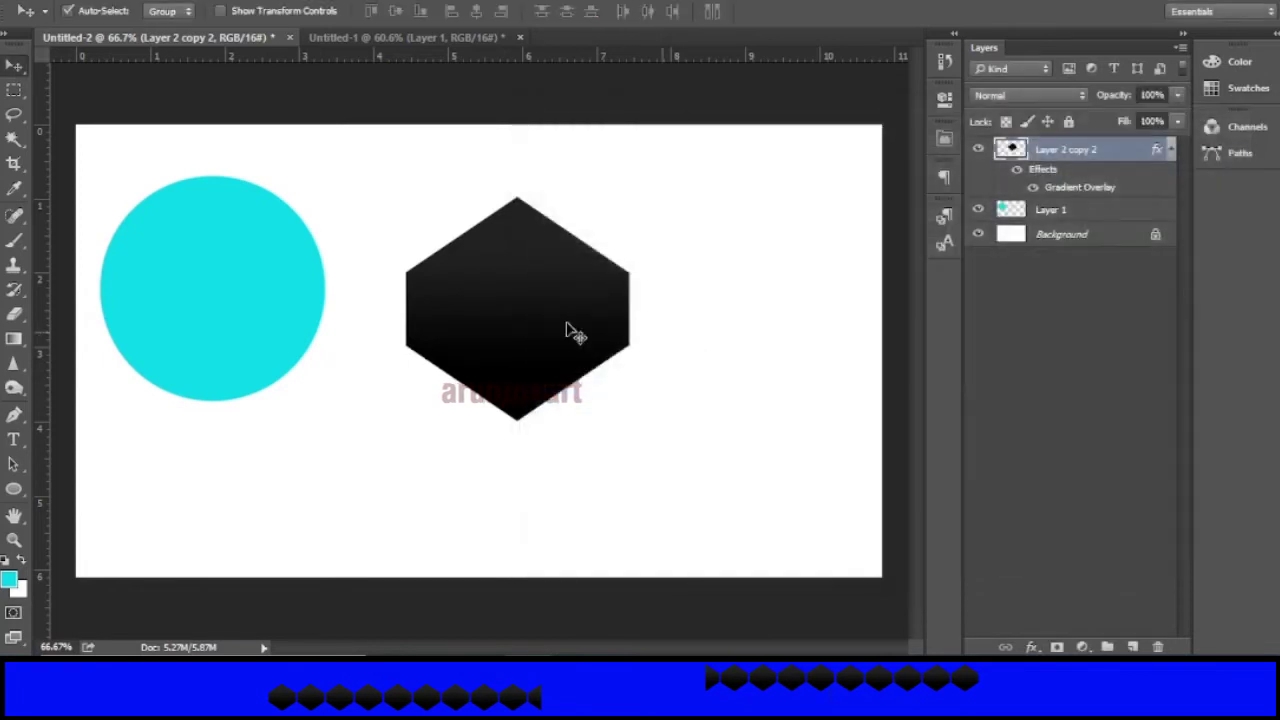
Step: Copy the gradient hexagon into the cyan-glow document, shrink it to about 51%, and fit it into the top-left corner
{"action": "mouse_move", "coordinate": [540, 323]}
{"action": "left_mouse_down"}
{"action": "mouse_move", "coordinate": [380, 40]}
{"action": "mouse_move", "coordinate": [231, 217]}
{"action": "left_mouse_up"}
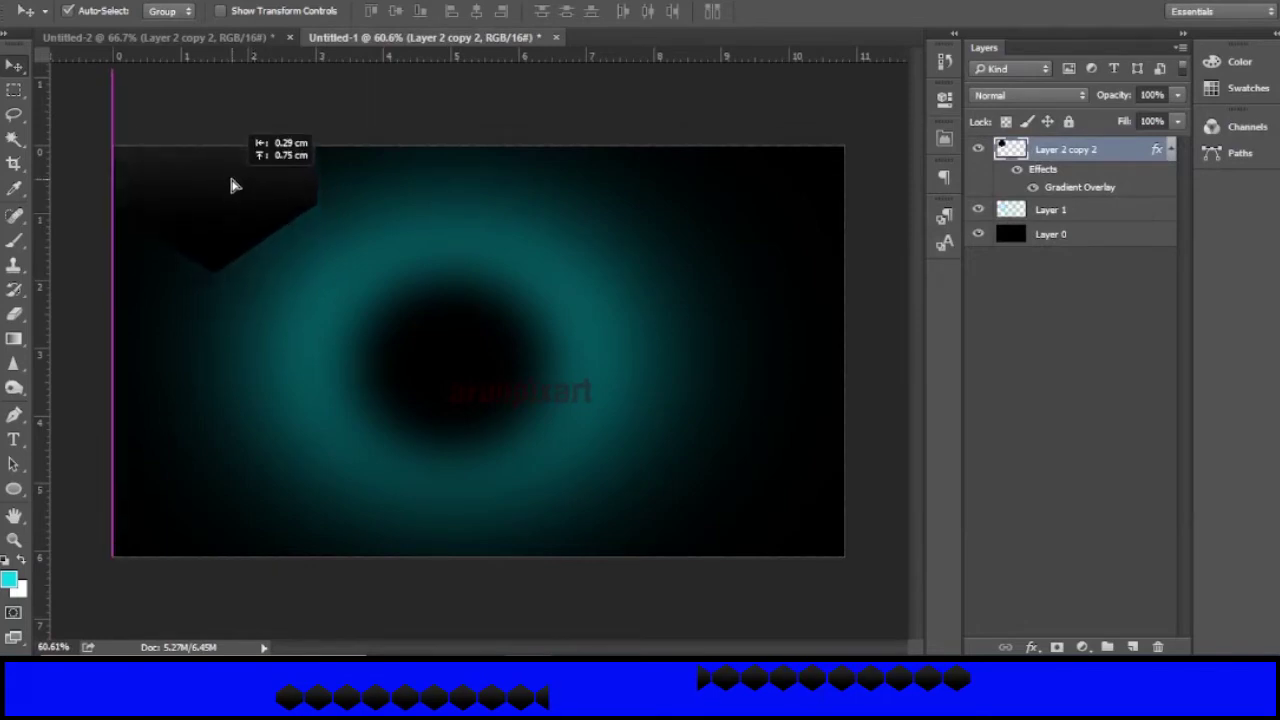
{"action": "left_click_drag", "start_coordinate": [231, 217], "coordinate": [457, 340]}
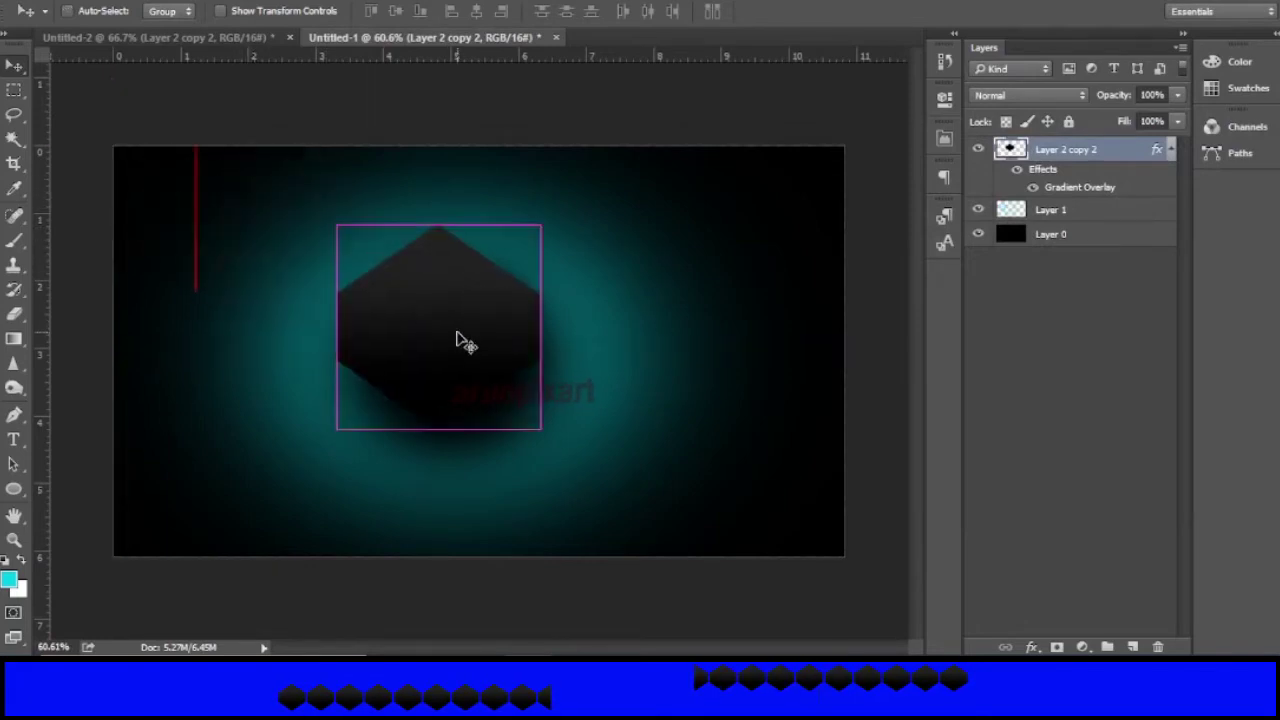
{"action": "key", "text": "ctrl+t"}
{"action": "left_click_drag", "start_coordinate": [546, 217], "coordinate": [481, 244]}
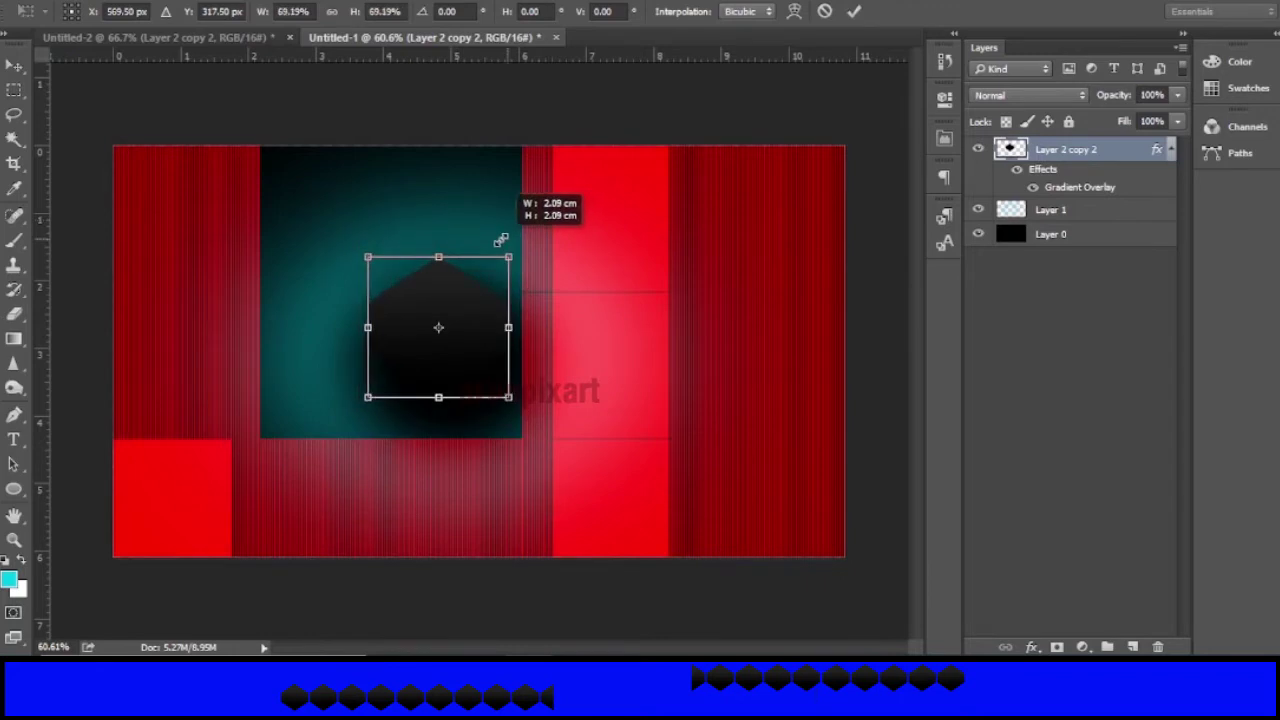
{"action": "left_click", "coordinate": [848, 14]}
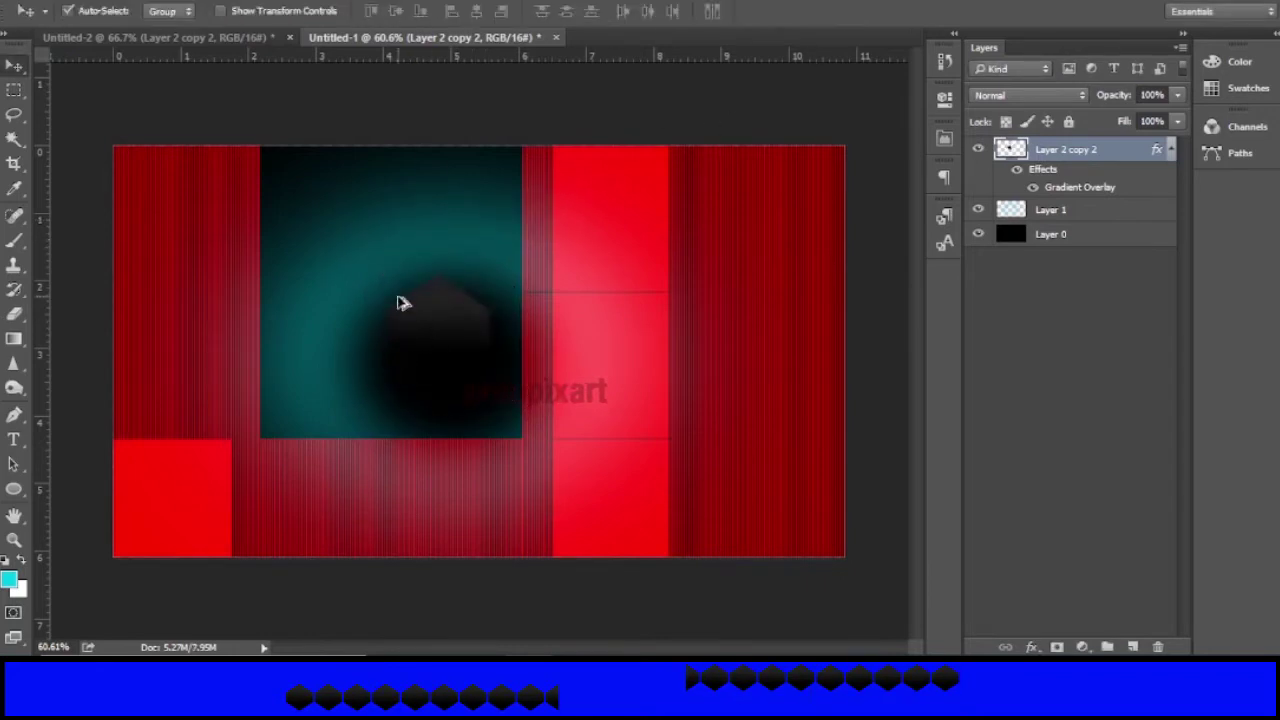
{"action": "key", "text": "ctrl+plus"}
{"action": "left_click_drag", "start_coordinate": [432, 317], "coordinate": [145, 170]}
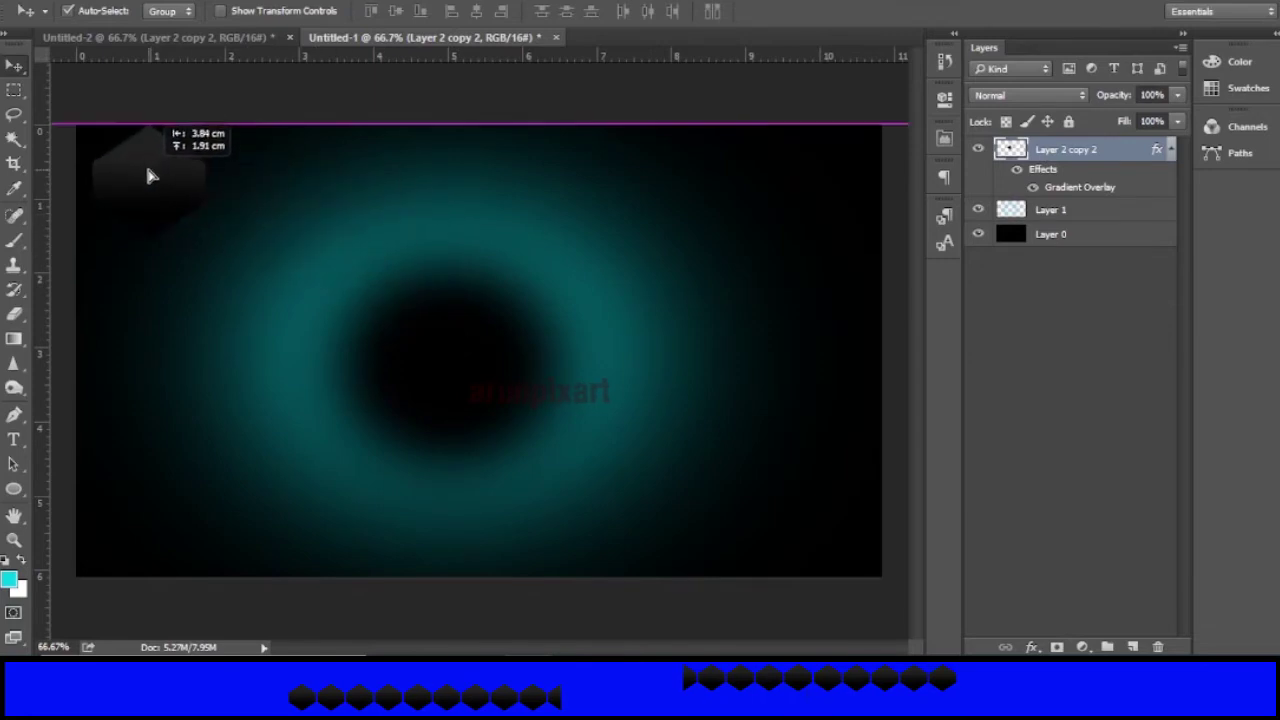
{"action": "left_click_drag", "start_coordinate": [145, 170], "coordinate": [137, 172]}
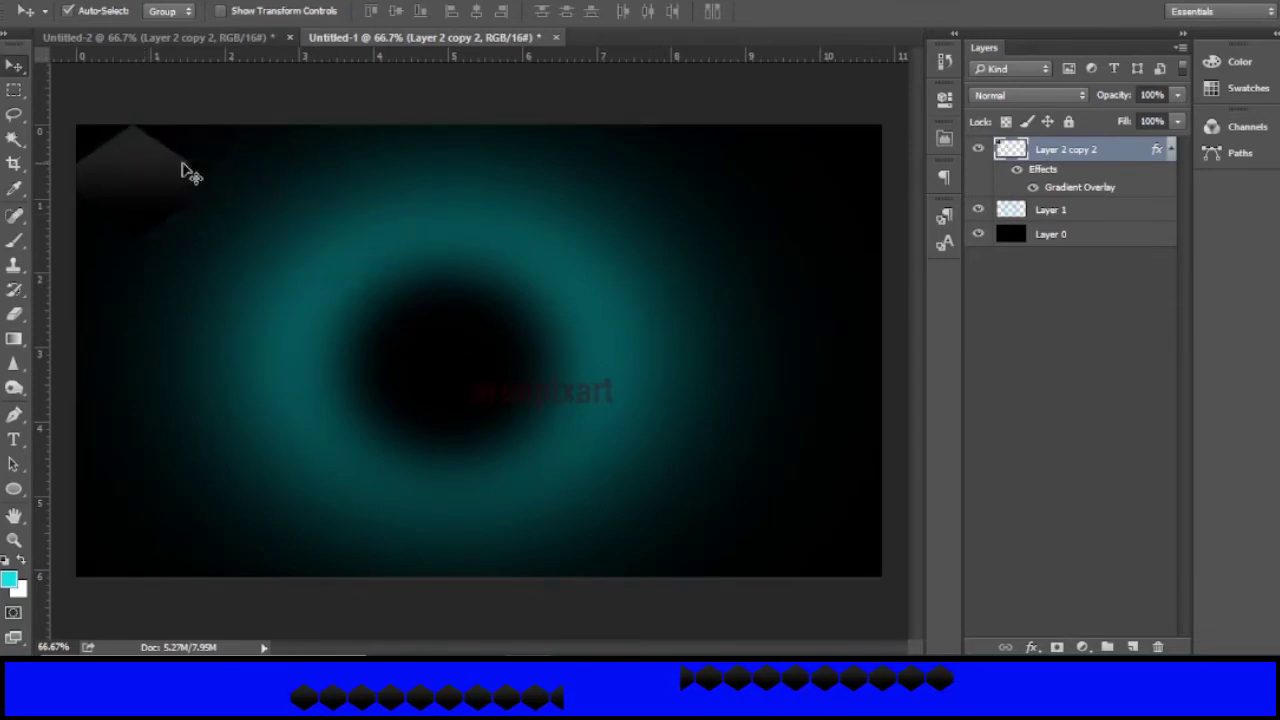
Step: Duplicate the hexagon as Layer 2 copy 3 and place it right beside the first
{"action": "right_click", "coordinate": [1033, 165]}
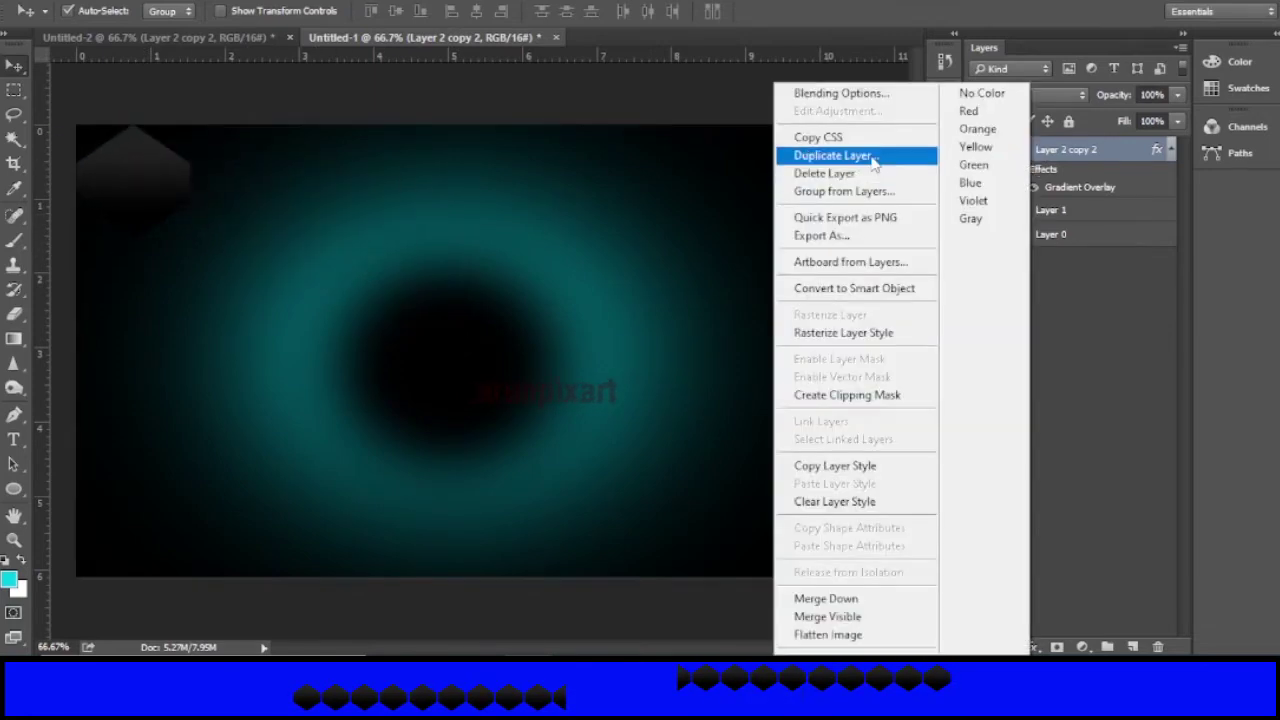
{"action": "left_click", "coordinate": [838, 157]}
{"action": "left_click", "coordinate": [803, 180]}
{"action": "left_click_drag", "start_coordinate": [117, 186], "coordinate": [250, 182]}
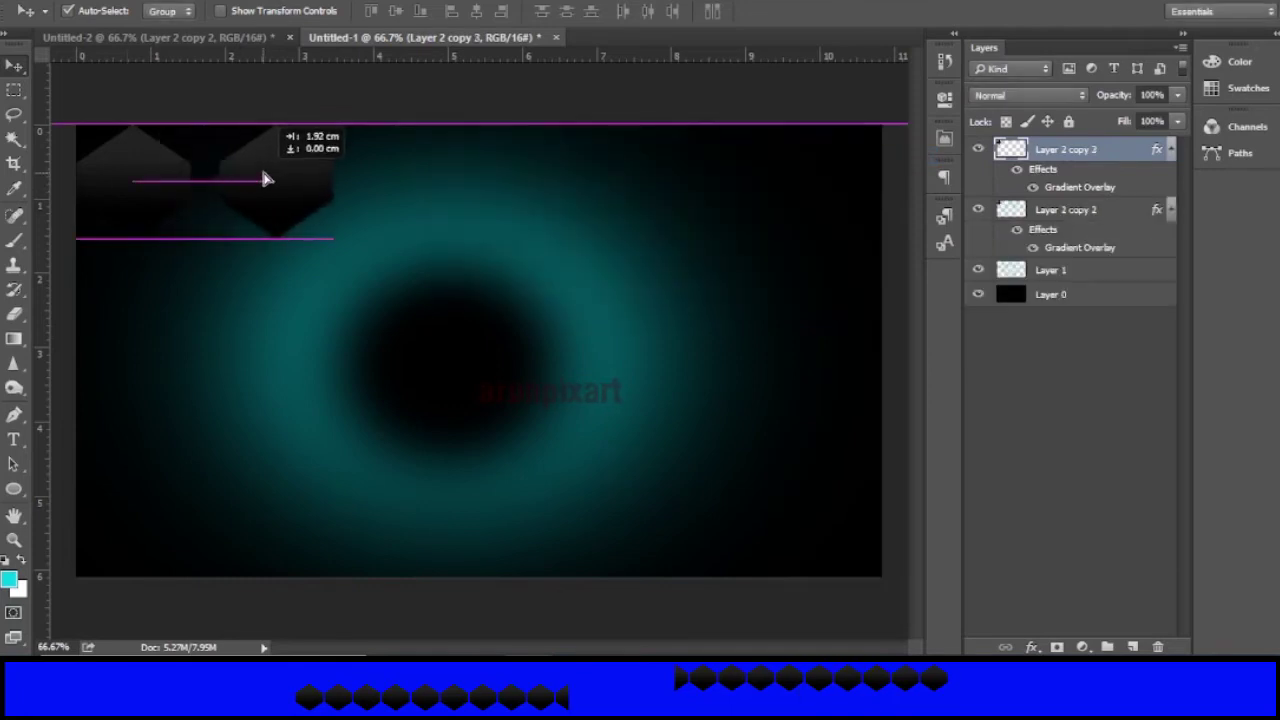
{"action": "left_click", "coordinate": [978, 270]}
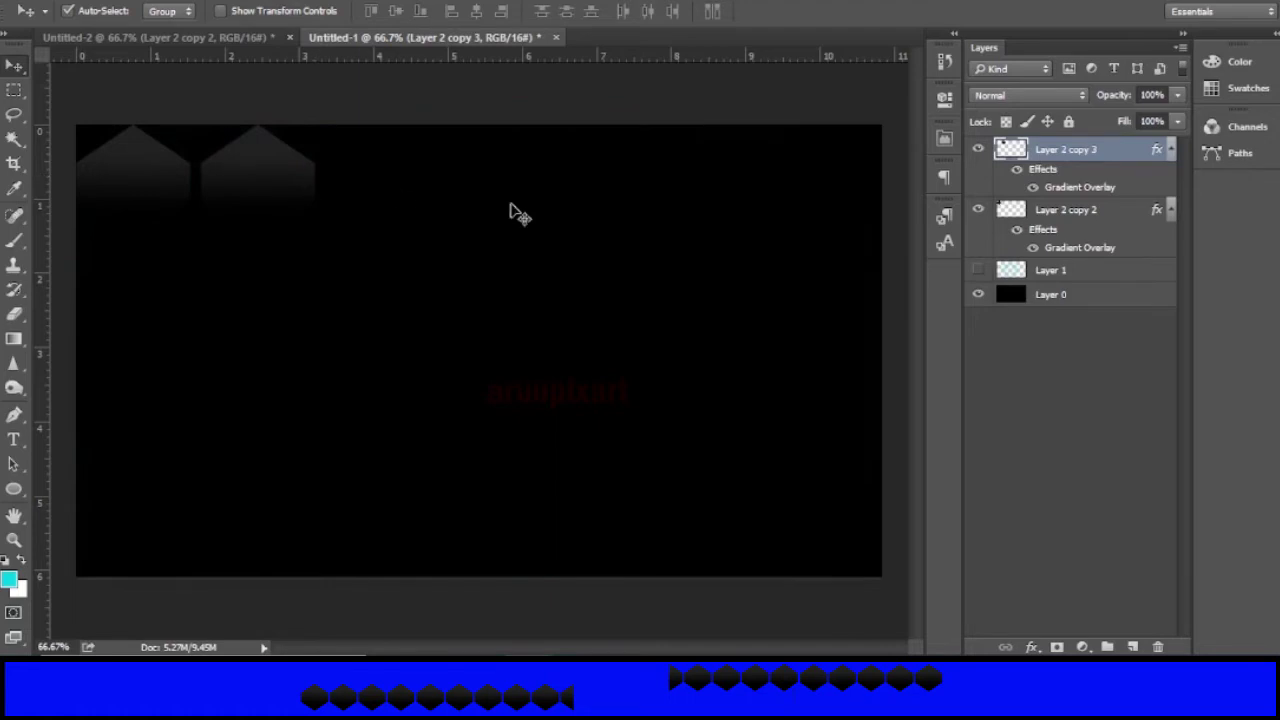
{"action": "left_click", "coordinate": [977, 270]}
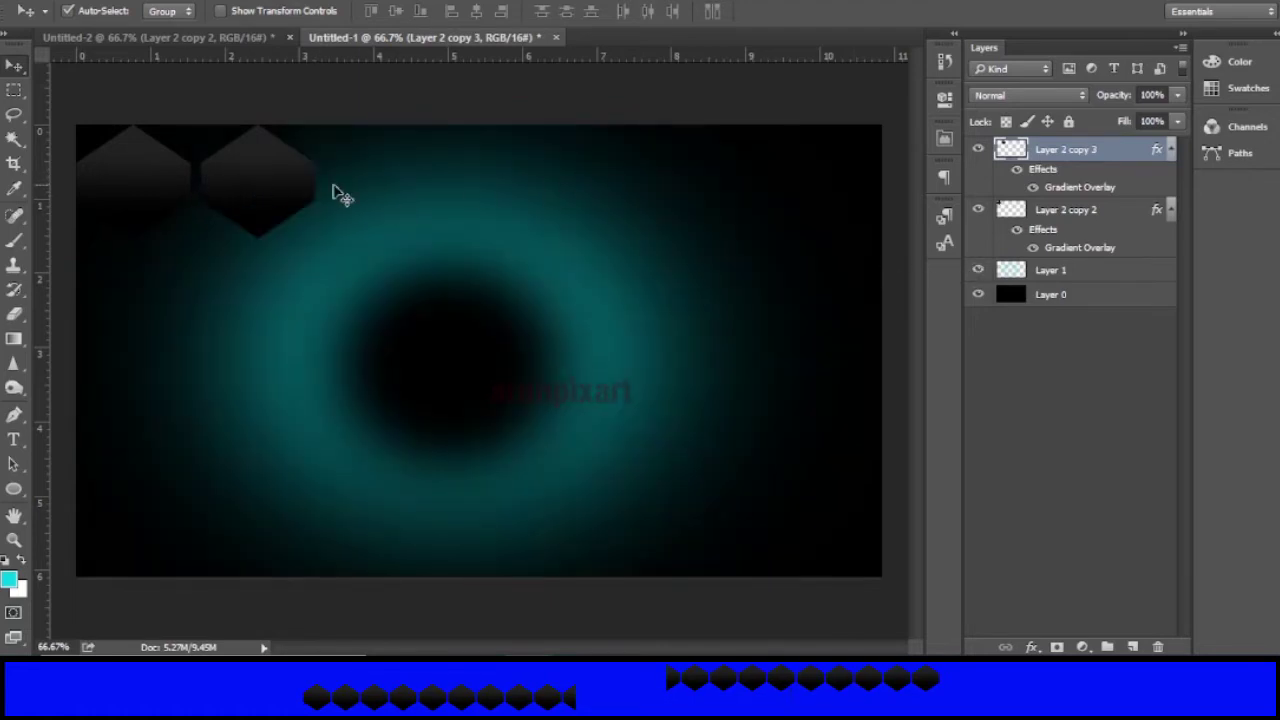
{"action": "left_click_drag", "start_coordinate": [272, 187], "coordinate": [269, 187]}
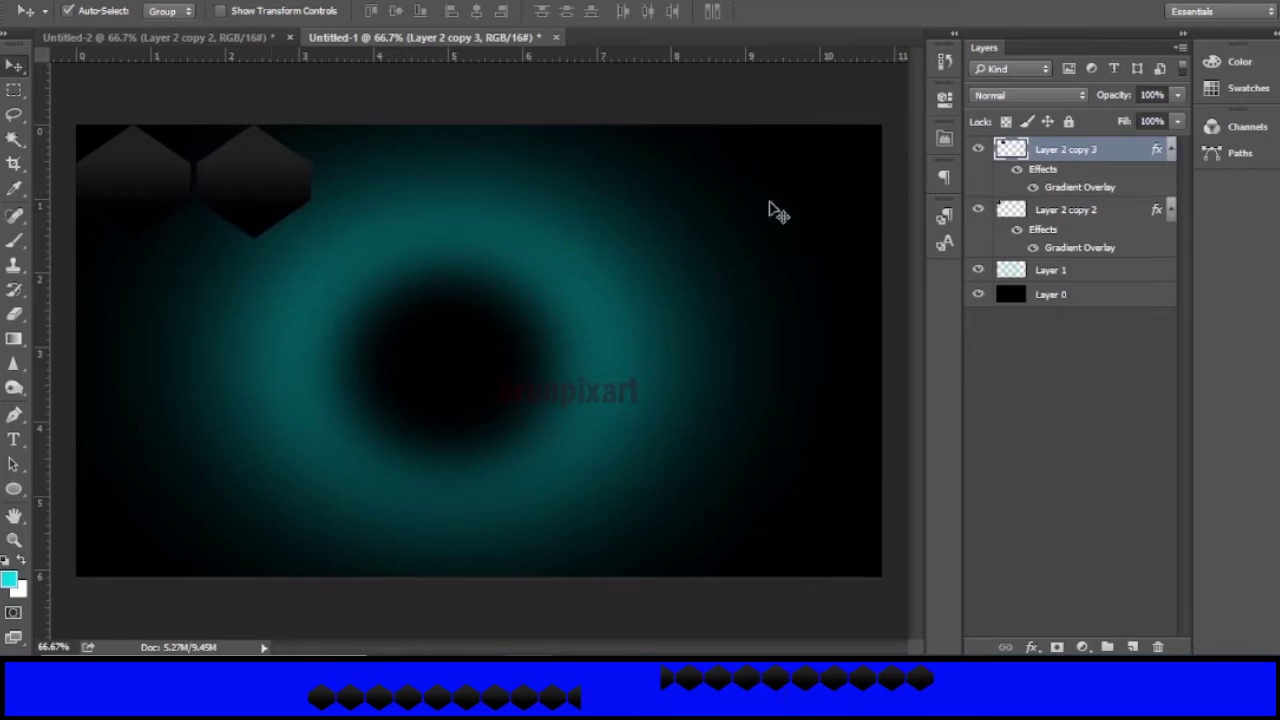
Step: Add Layer 2 copy 4 and copy 5 hexagons to complete a row of four
{"action": "right_click", "coordinate": [1055, 162]}
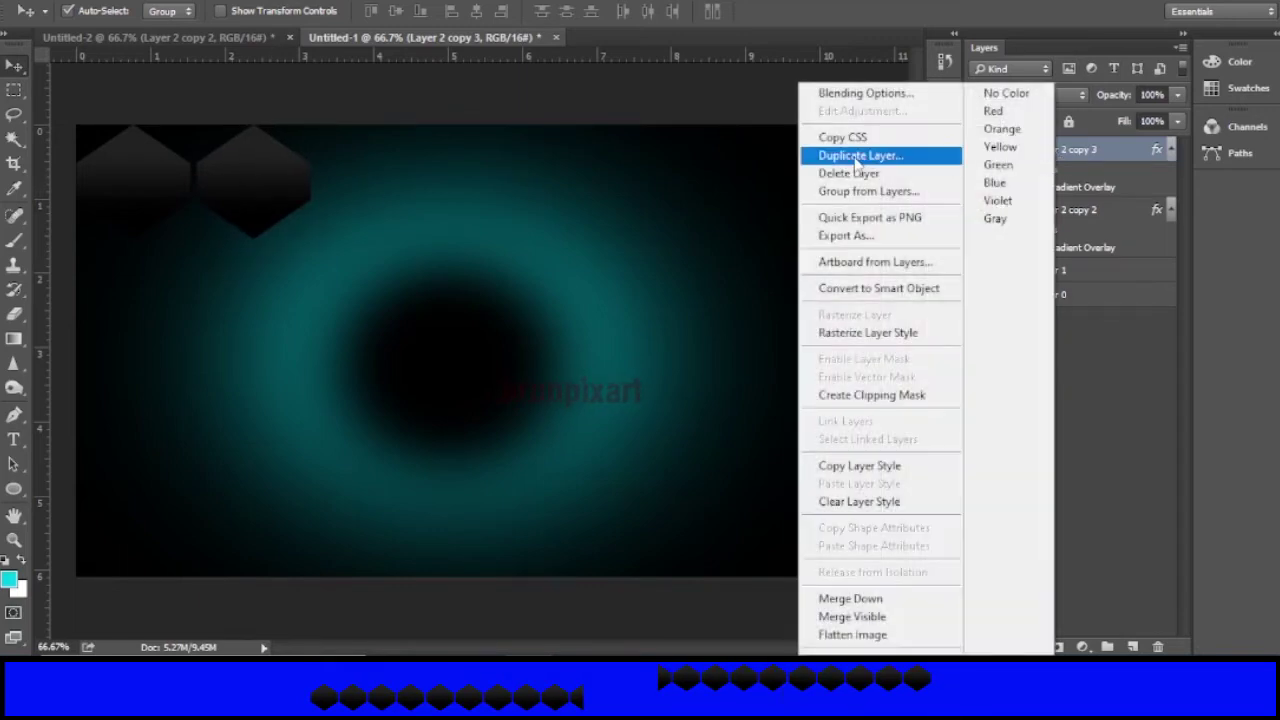
{"action": "left_click", "coordinate": [858, 157]}
{"action": "left_click", "coordinate": [808, 177]}
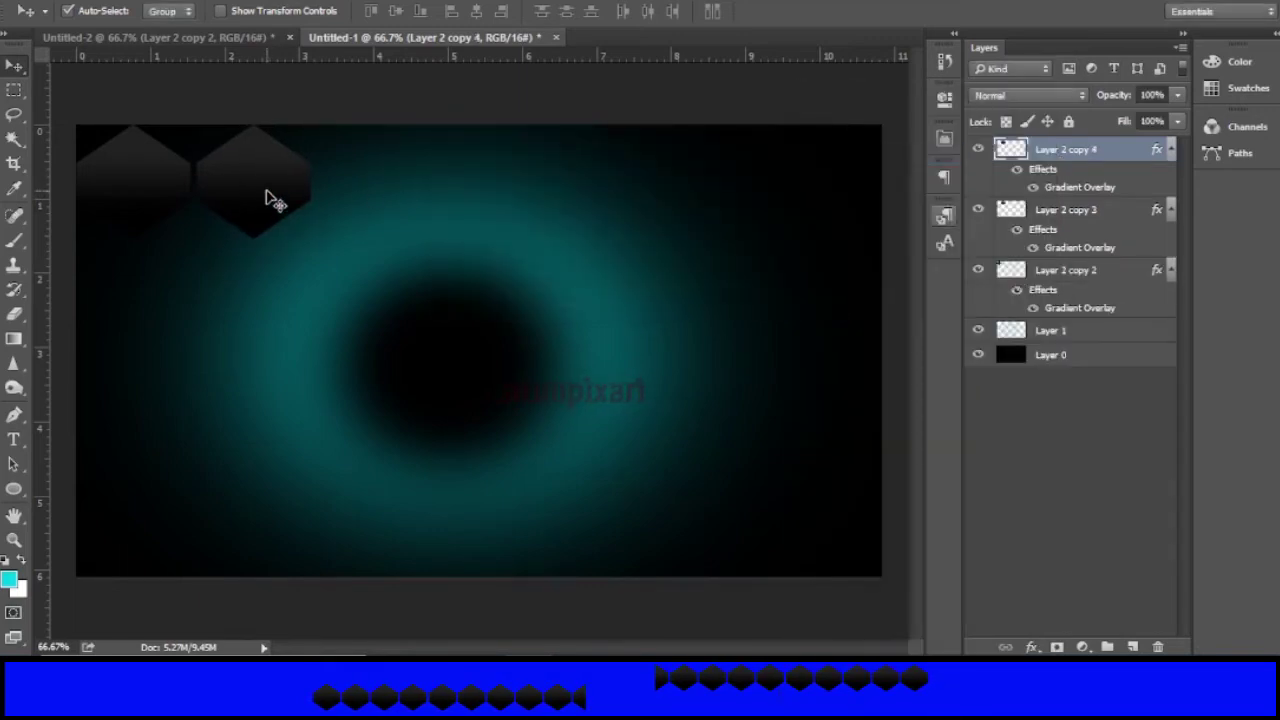
{"action": "left_click_drag", "start_coordinate": [272, 199], "coordinate": [390, 196]}
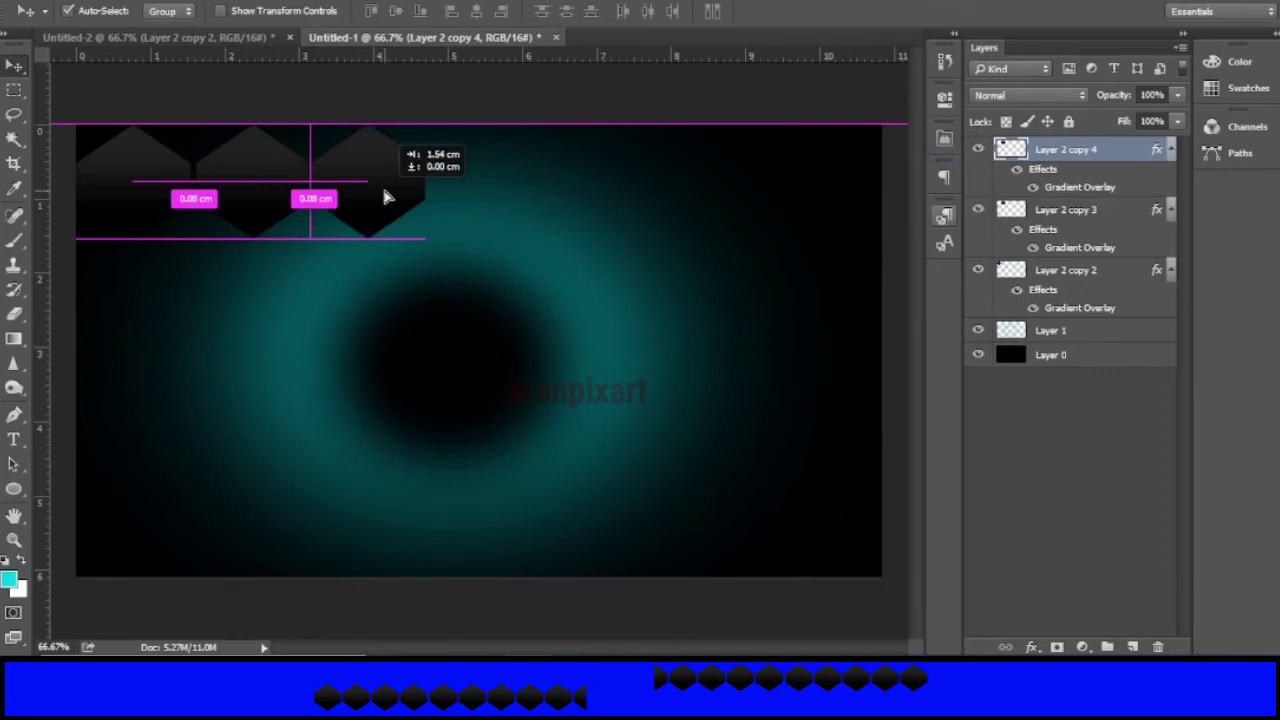
{"action": "right_click", "coordinate": [1052, 155]}
{"action": "left_click", "coordinate": [858, 152]}
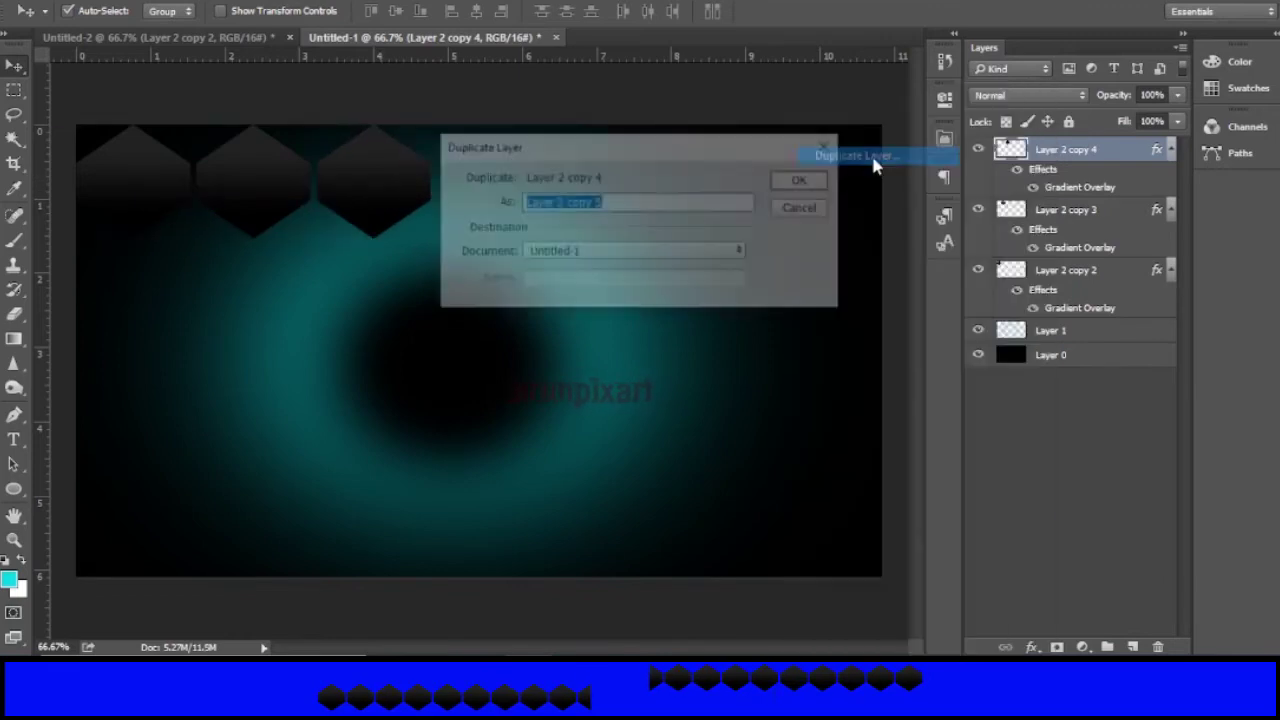
{"action": "left_click", "coordinate": [806, 180]}
{"action": "left_click_drag", "start_coordinate": [334, 209], "coordinate": [491, 190]}
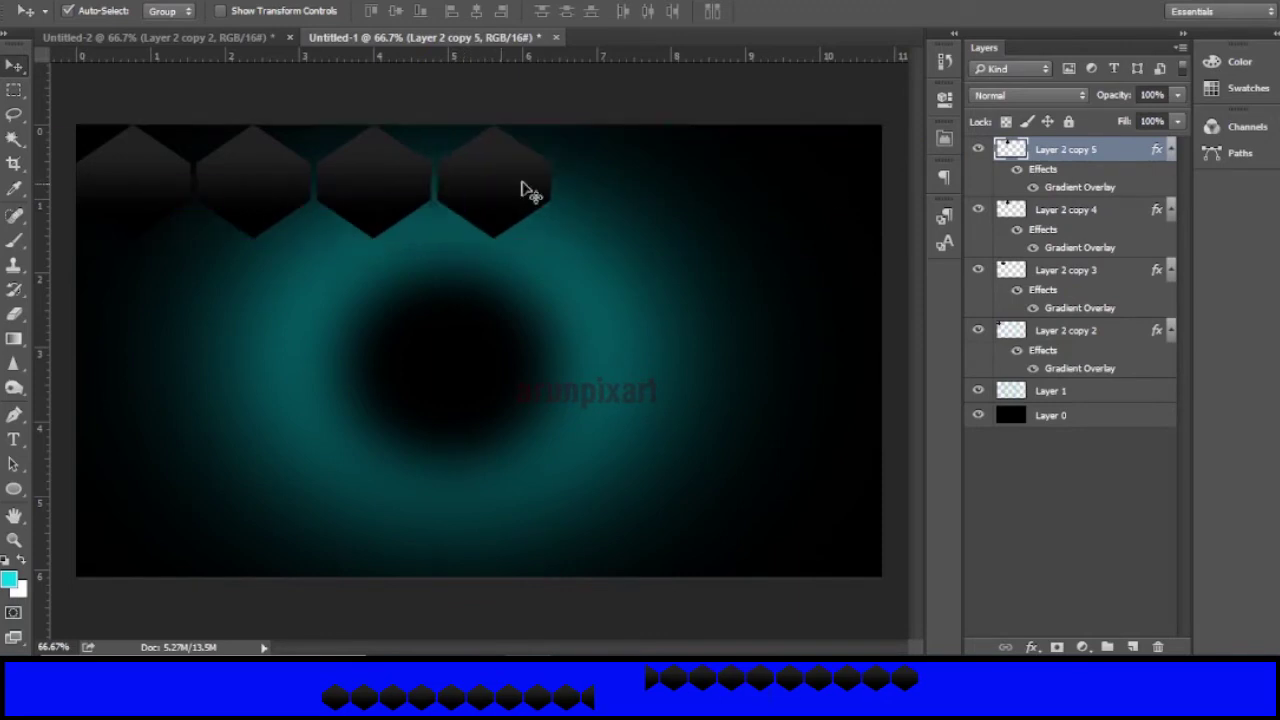
Step: Merge the four hexagon layers into a single layer
{"action": "left_click", "coordinate": [1070, 335], "text": "shift"}
{"action": "right_click", "coordinate": [1070, 336]}
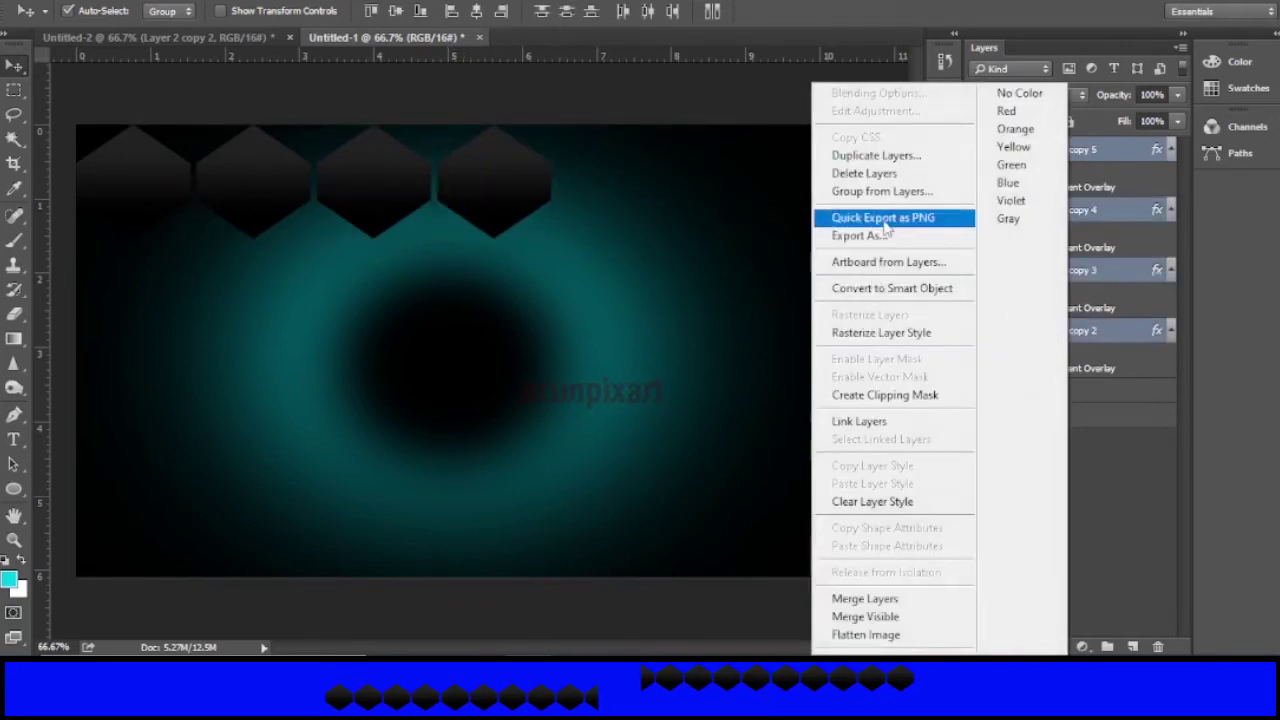
{"action": "left_click", "coordinate": [865, 598]}
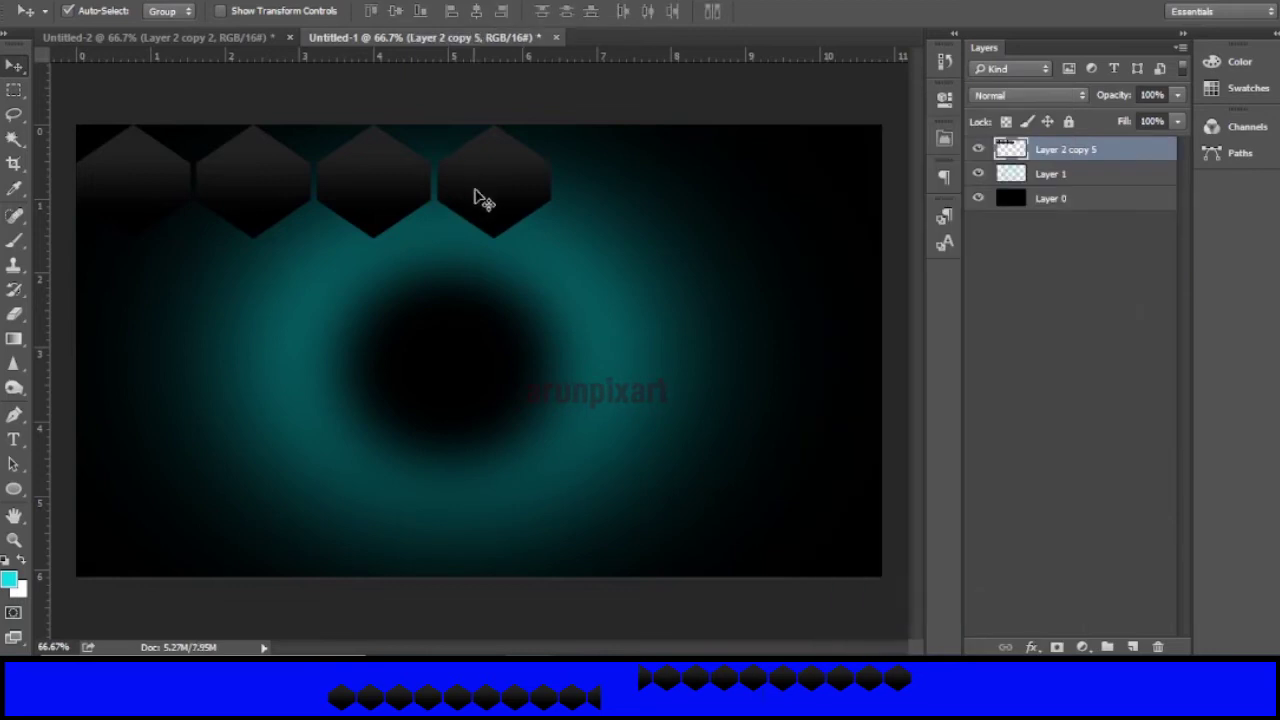
Step: Duplicate the row as Layer 2 copy 6, continue it rightward, and merge both halves
{"action": "right_click", "coordinate": [1041, 152]}
{"action": "left_click", "coordinate": [850, 155]}
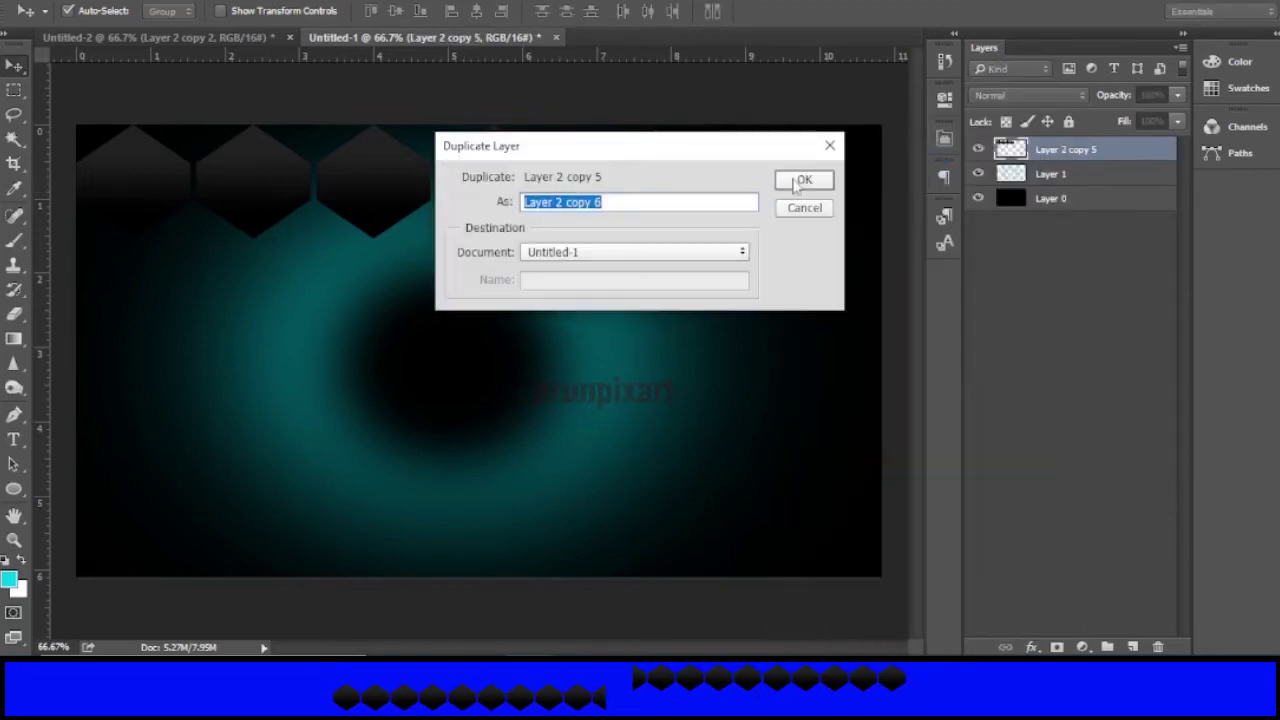
{"action": "left_click", "coordinate": [803, 181]}
{"action": "left_click_drag", "start_coordinate": [334, 222], "coordinate": [837, 189]}
{"action": "key", "text": "Left"}
{"action": "key", "text": "Left"}
{"action": "key", "text": "Left"}
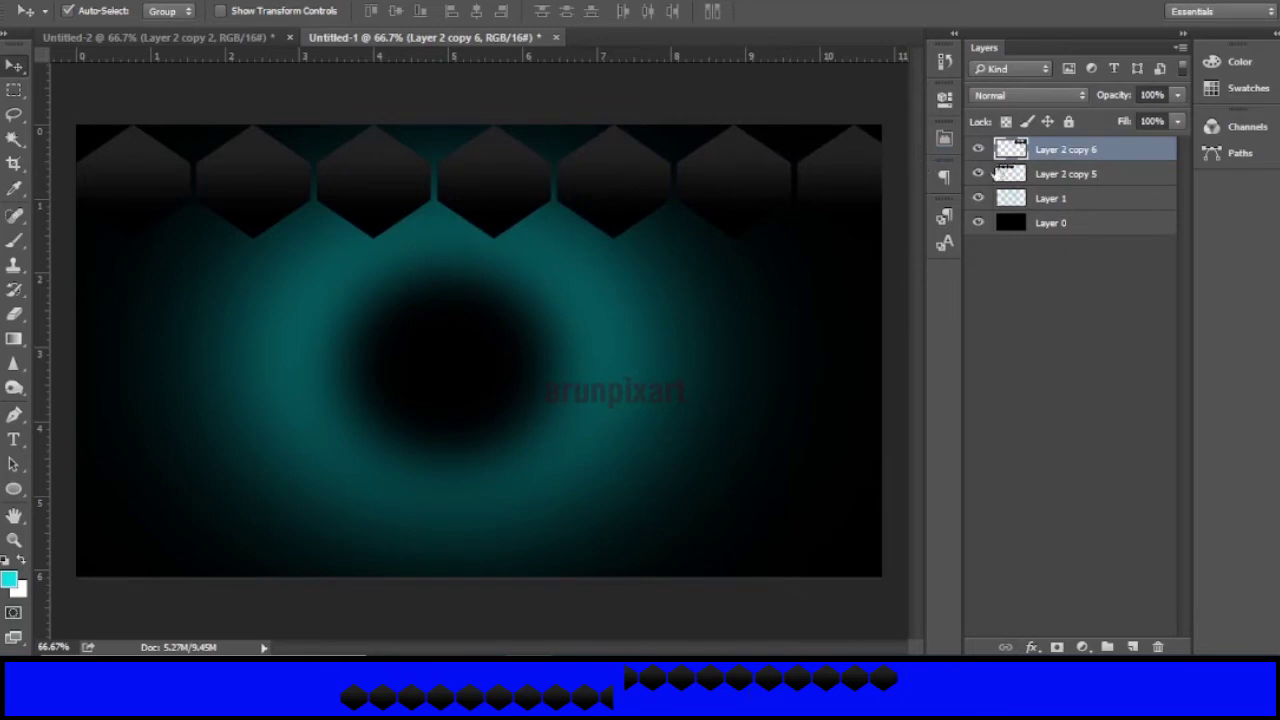
{"action": "left_click", "coordinate": [1059, 178], "text": "shift"}
{"action": "right_click", "coordinate": [1062, 178]}
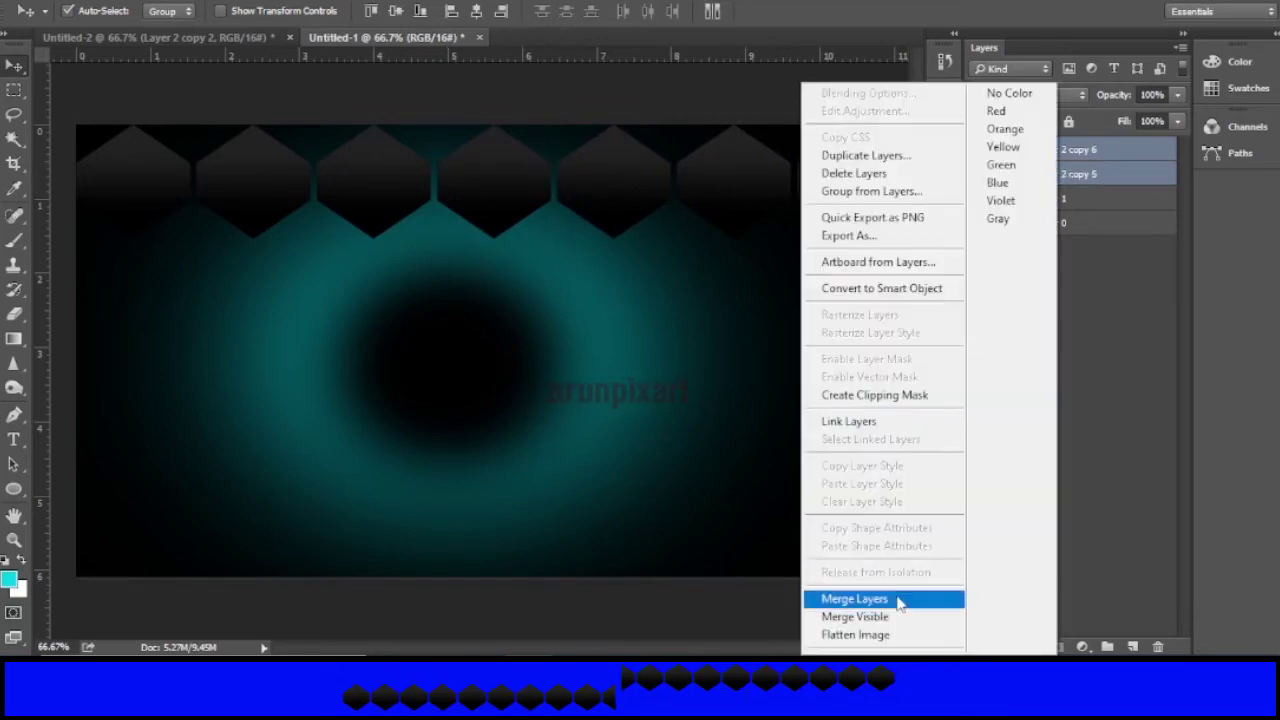
{"action": "left_click", "coordinate": [900, 600]}
Step: Shrink the hexagon row to about 80% and shift it slightly right
{"action": "key", "text": "ctrl+t"}
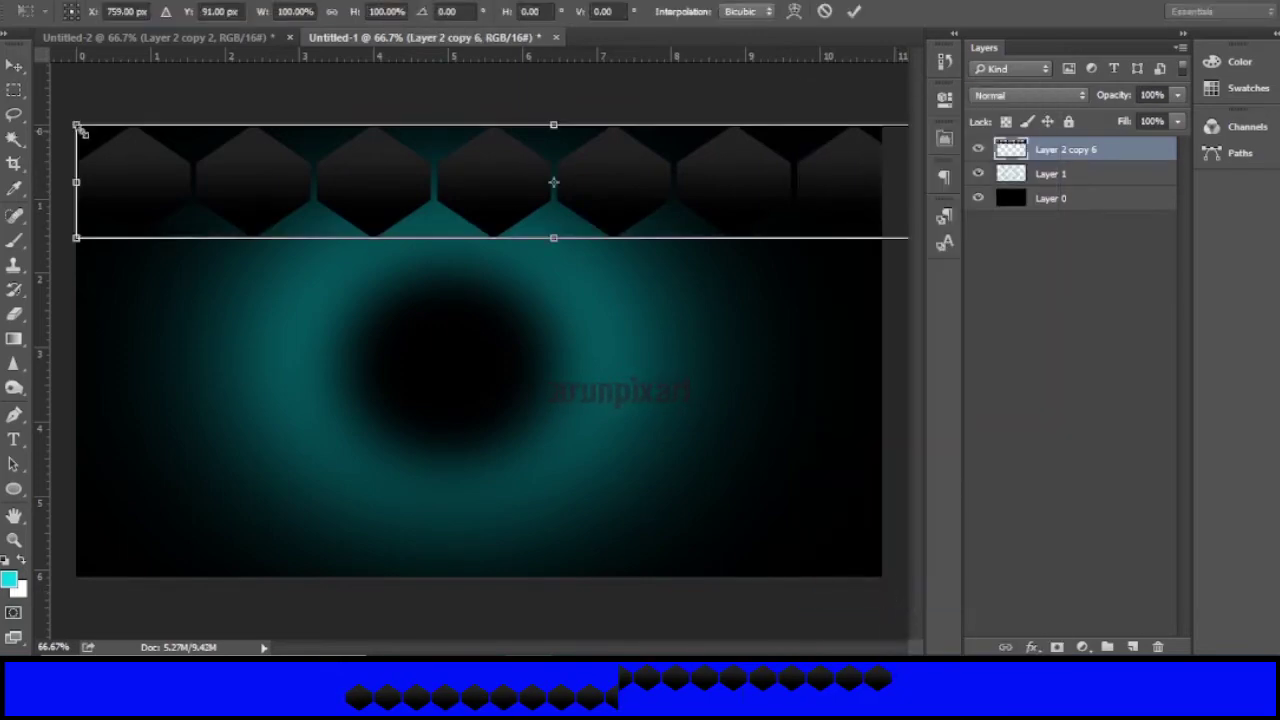
{"action": "mouse_move", "coordinate": [110, 137]}
{"action": "left_mouse_down"}
{"action": "mouse_move", "coordinate": [172, 150]}
{"action": "mouse_move", "coordinate": [132, 150]}
{"action": "left_mouse_up"}
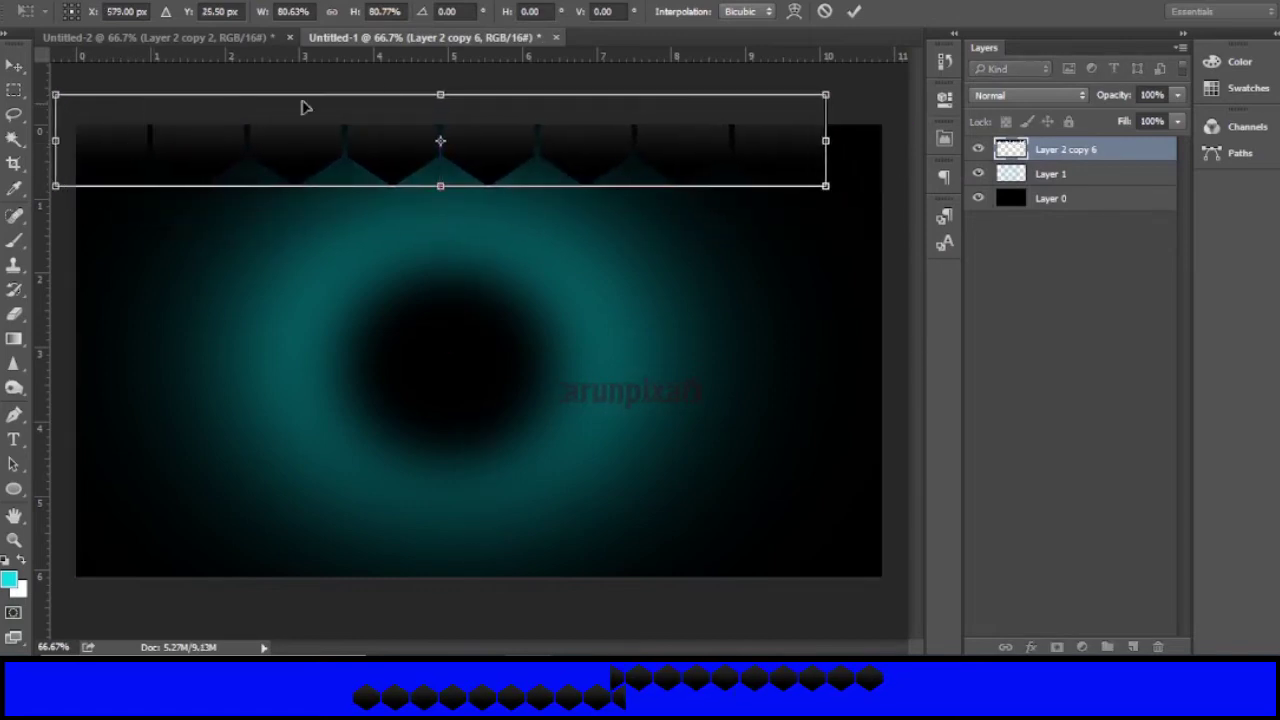
{"action": "left_click", "coordinate": [853, 11]}
{"action": "mouse_move", "coordinate": [480, 157]}
{"action": "left_mouse_down"}
{"action": "mouse_move", "coordinate": [505, 155]}
{"action": "mouse_move", "coordinate": [496, 192]}
{"action": "mouse_move", "coordinate": [612, 194]}
{"action": "left_mouse_up"}
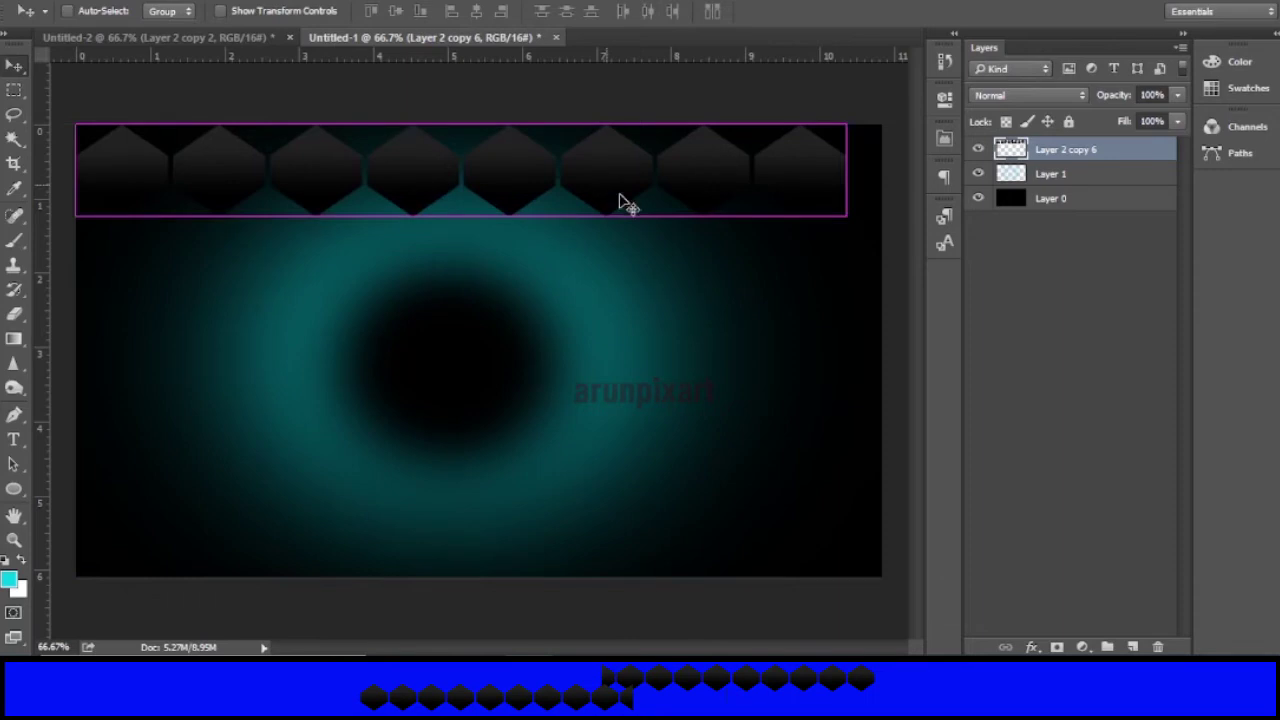
Step: Enlarge the row to about 106% and raise it so tiles overhang the top edge
{"action": "key", "text": "ctrl+t"}
{"action": "left_click_drag", "start_coordinate": [846, 217], "coordinate": [869, 219]}
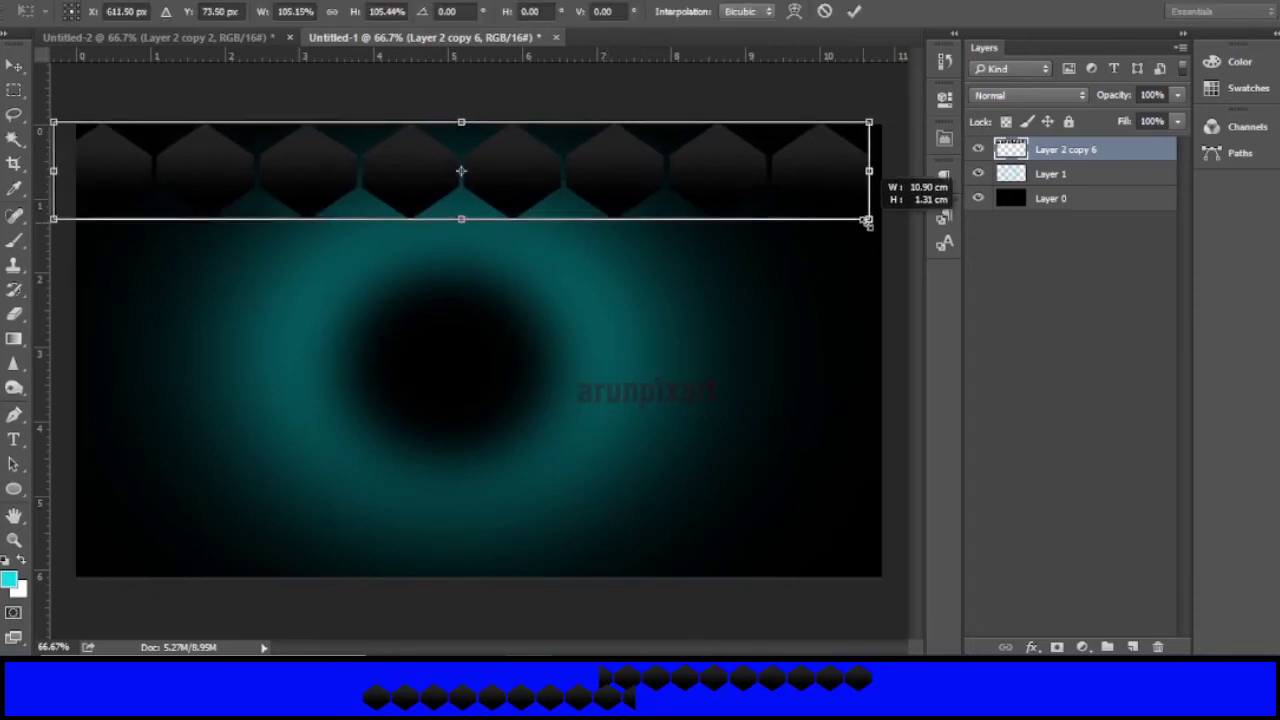
{"action": "left_click_drag", "start_coordinate": [768, 201], "coordinate": [779, 176]}
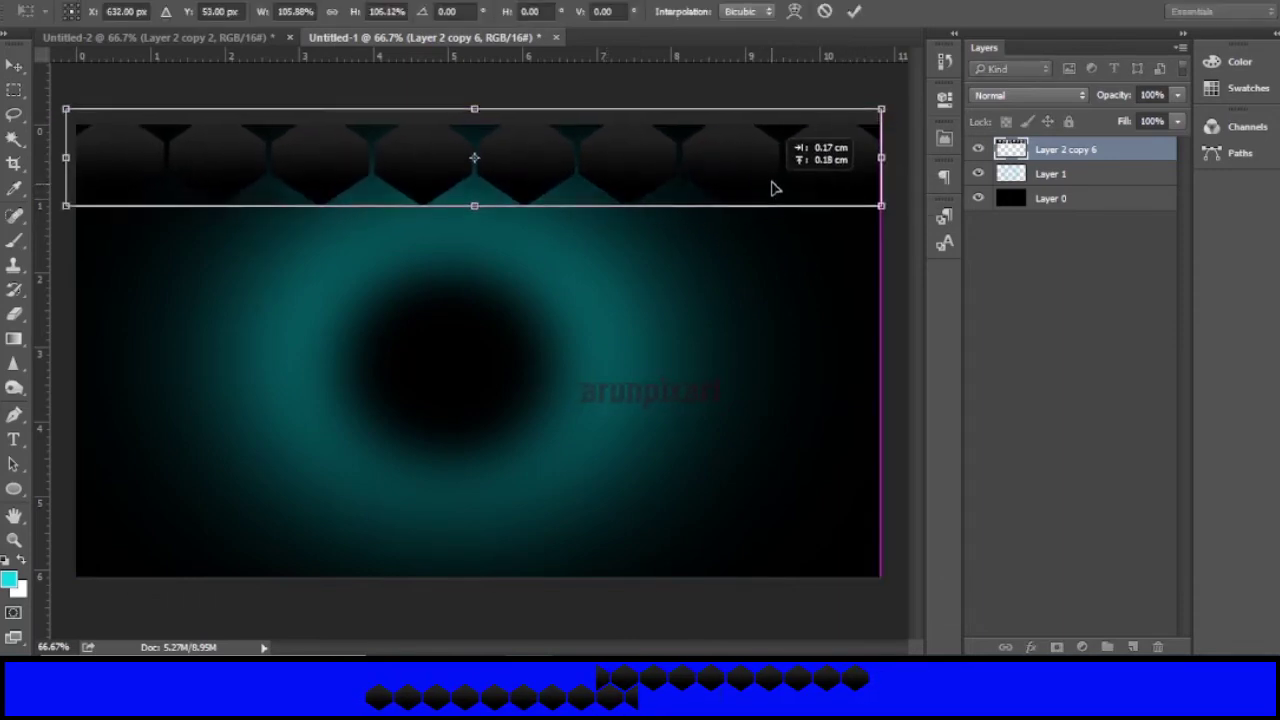
{"action": "left_click_drag", "start_coordinate": [779, 176], "coordinate": [777, 167]}
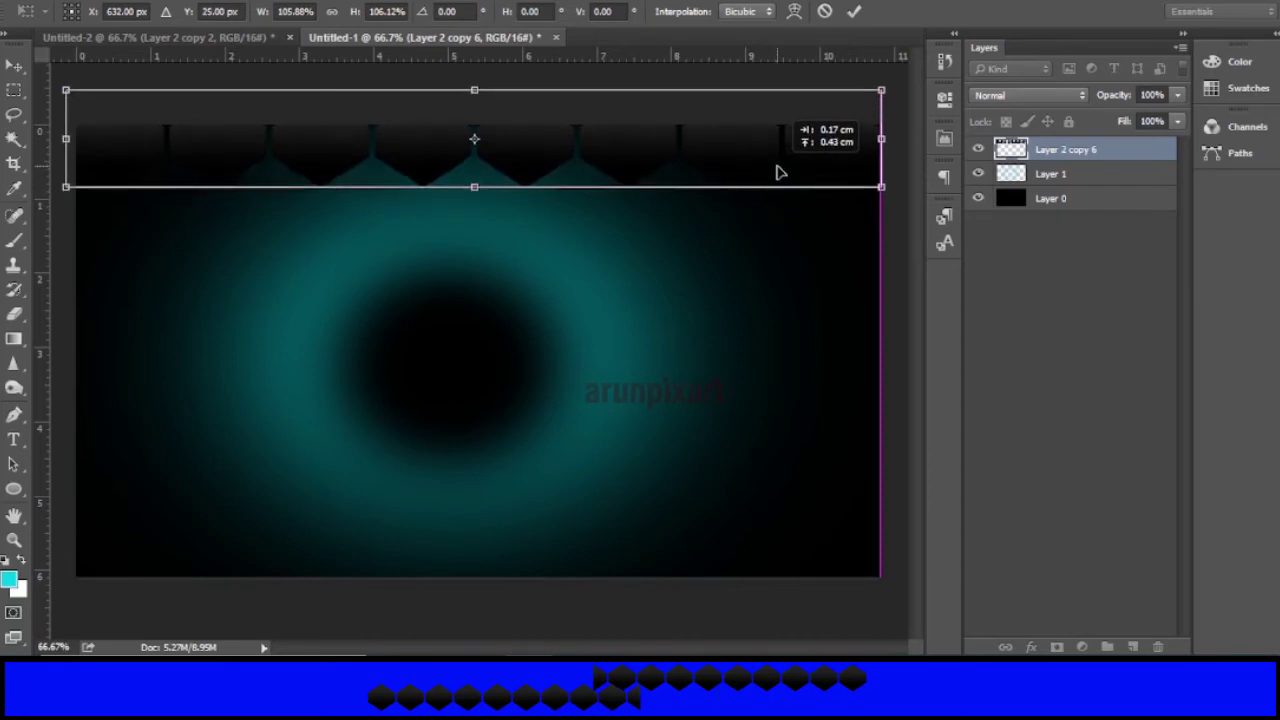
{"action": "left_click", "coordinate": [855, 11]}
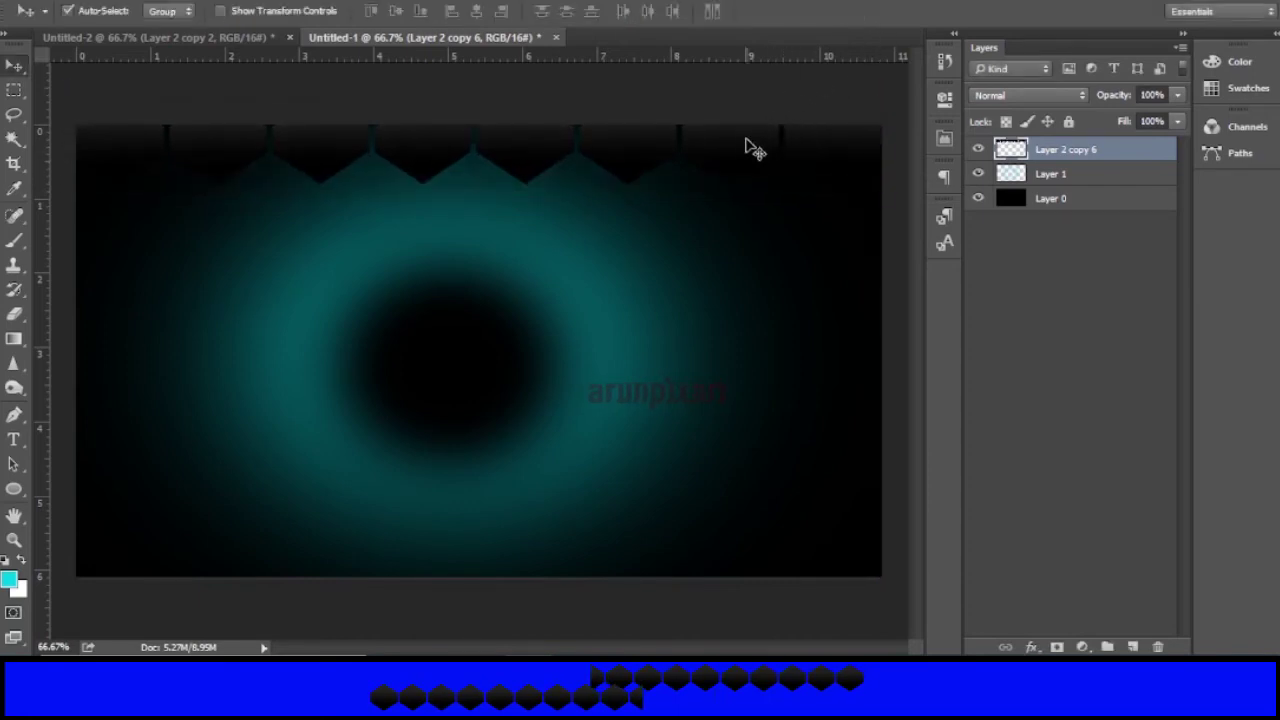
Step: Duplicate the row as Layer 2 copy 7 and place it below, offset by half a tile
{"action": "right_click", "coordinate": [1062, 163]}
{"action": "left_click", "coordinate": [891, 176]}
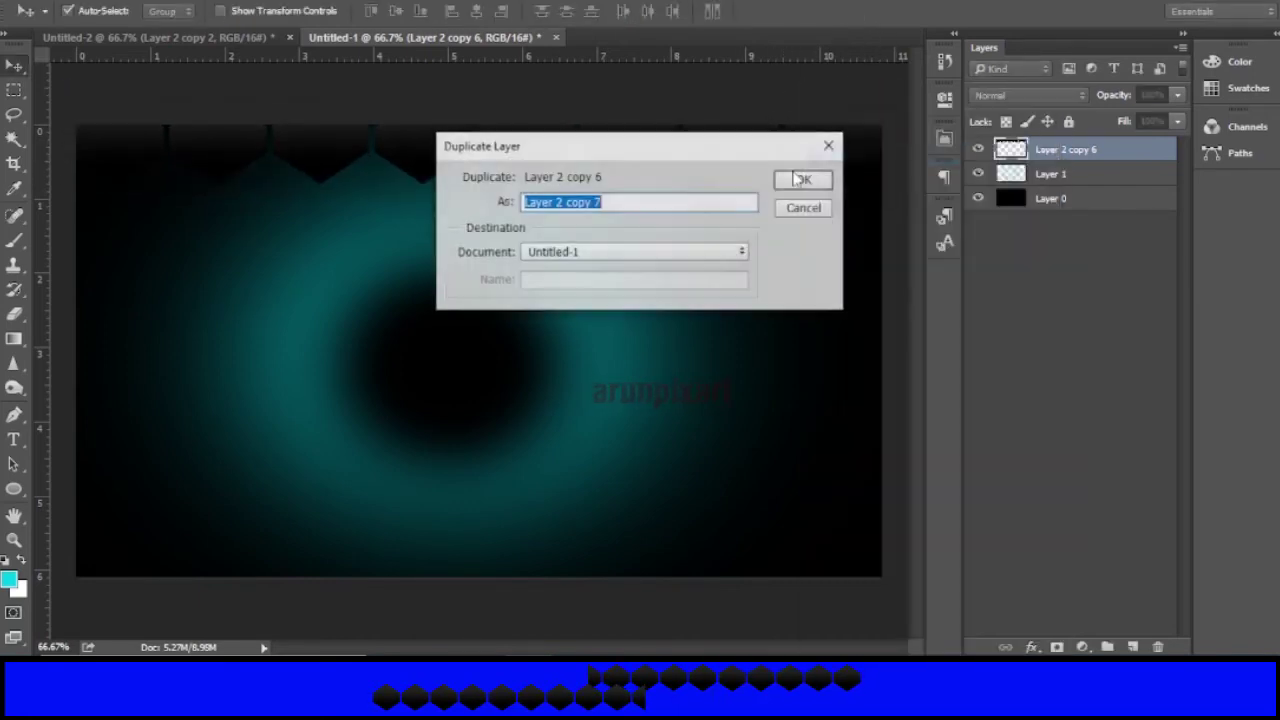
{"action": "left_click", "coordinate": [808, 177]}
{"action": "left_click_drag", "start_coordinate": [443, 157], "coordinate": [392, 233]}
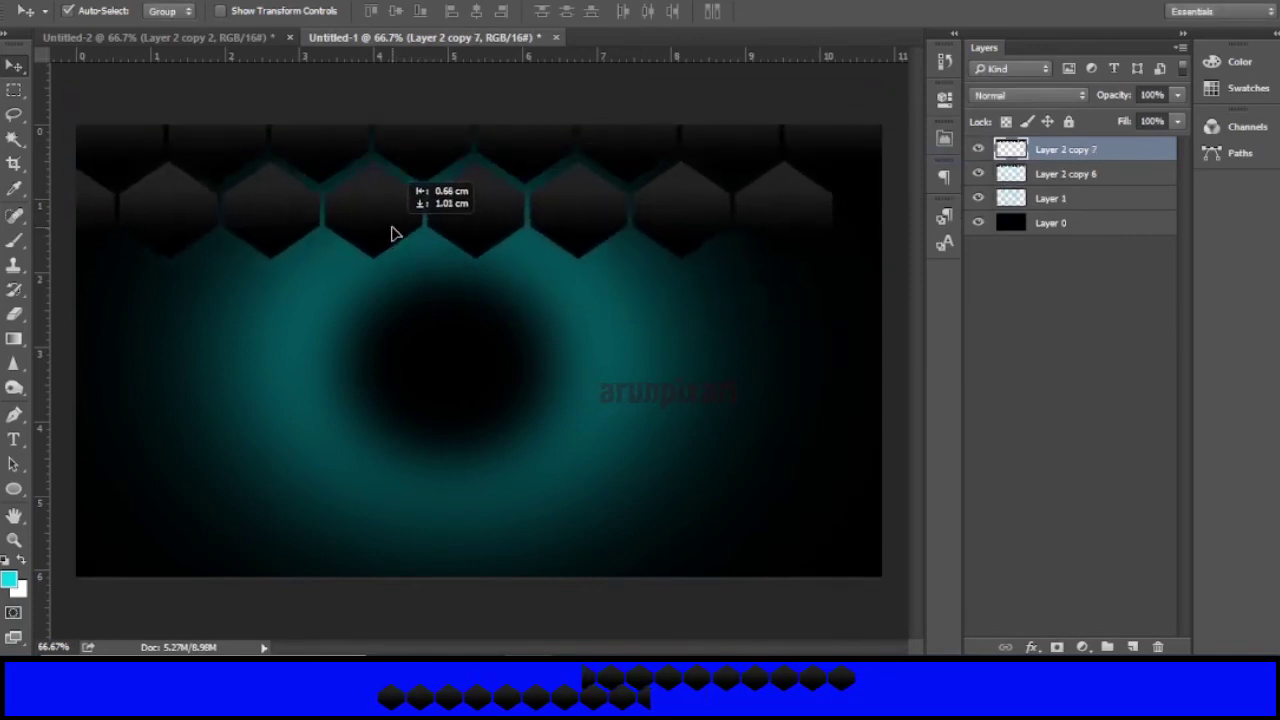
{"action": "left_click_drag", "start_coordinate": [392, 233], "coordinate": [392, 230]}
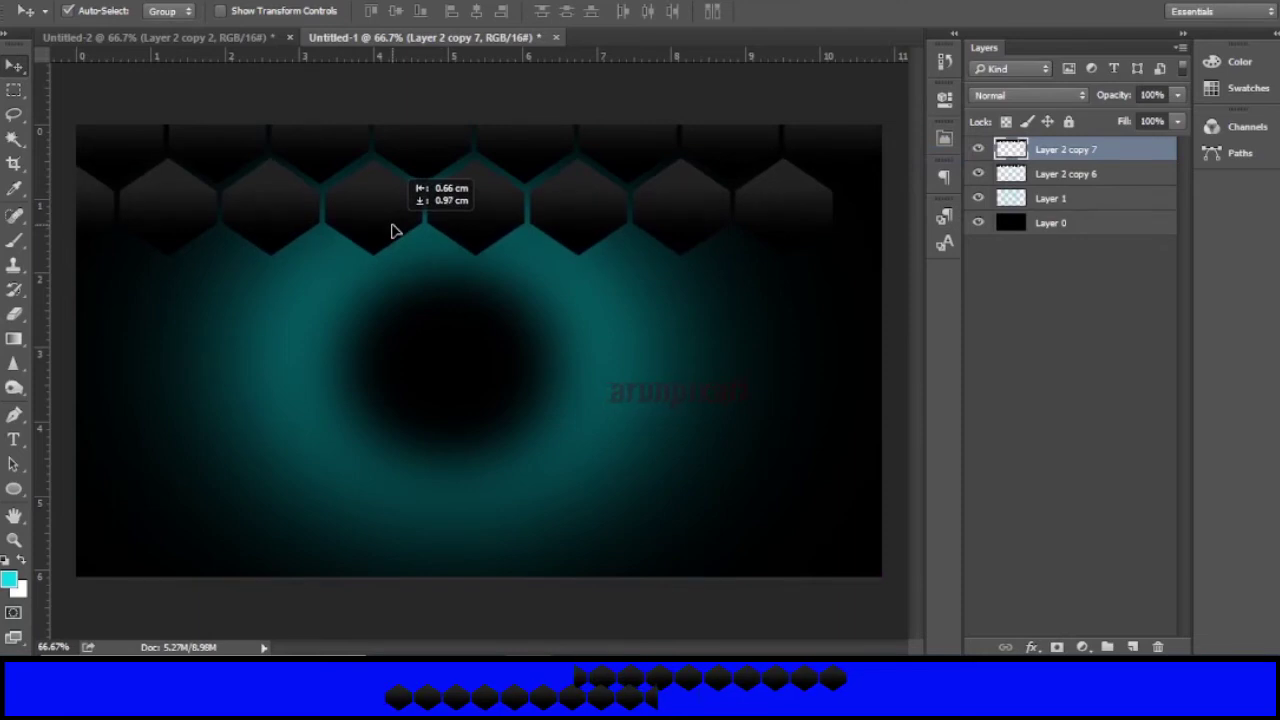
{"action": "left_click_drag", "start_coordinate": [392, 230], "coordinate": [392, 229]}
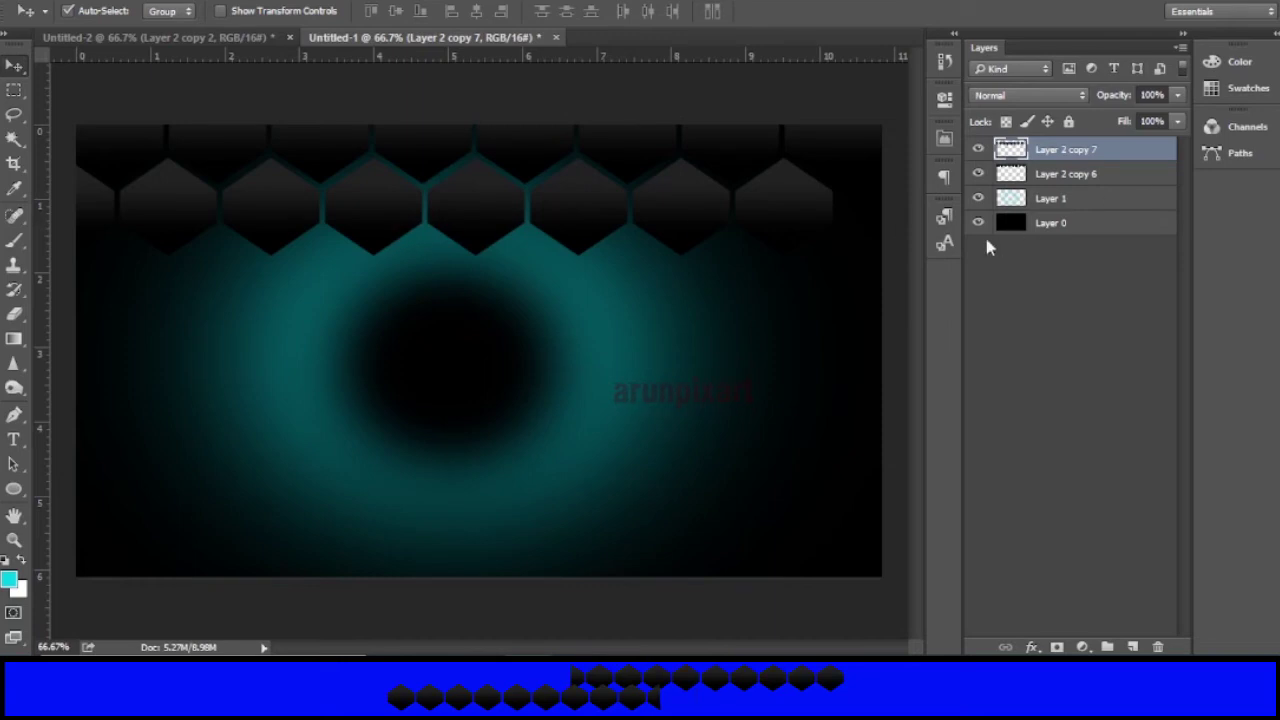
Step: Marquee-select and copy the rightmost hexagon of the top row
{"action": "scroll", "coordinate": [886, 206], "scroll_direction": "up", "scroll_amount": 2}
{"action": "scroll", "coordinate": [886, 206], "scroll_direction": "up", "scroll_amount": 2}
{"action": "scroll", "coordinate": [886, 206], "scroll_direction": "up", "scroll_amount": 2}
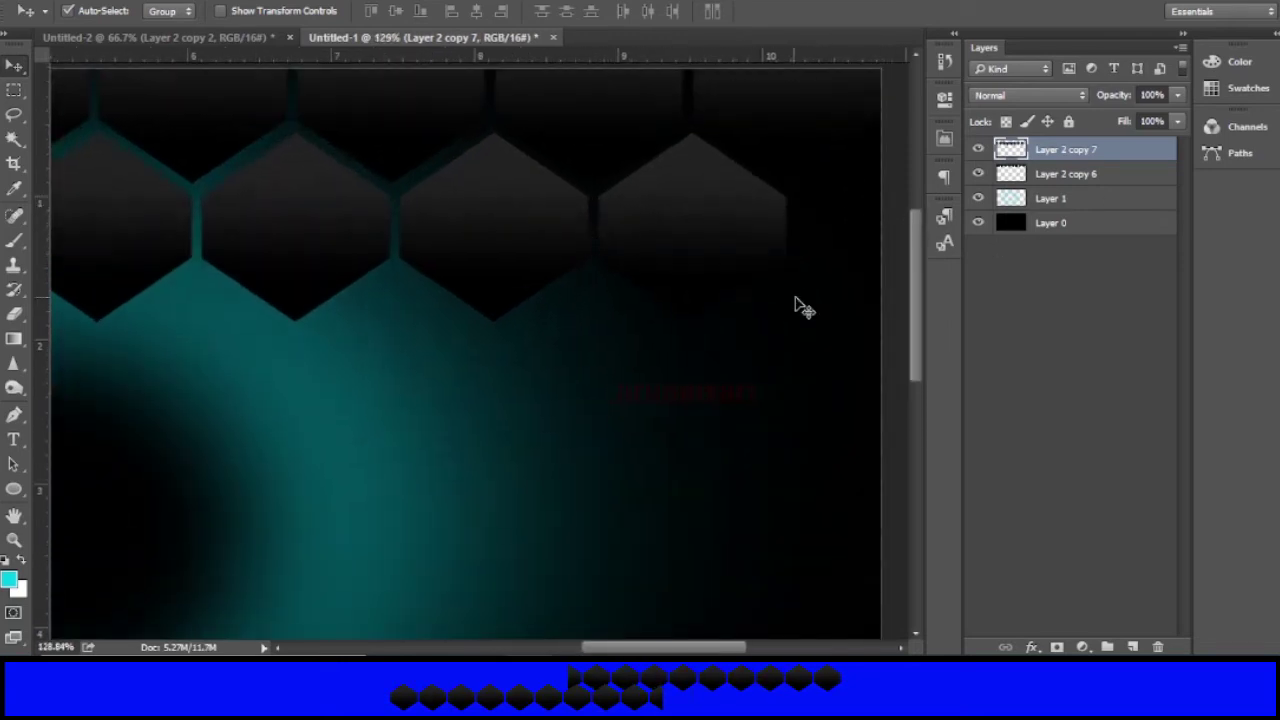
{"action": "scroll", "coordinate": [800, 305], "scroll_direction": "up", "scroll_amount": 1}
{"action": "key", "text": "m"}
{"action": "left_click_drag", "start_coordinate": [842, 403], "coordinate": [596, 141]}
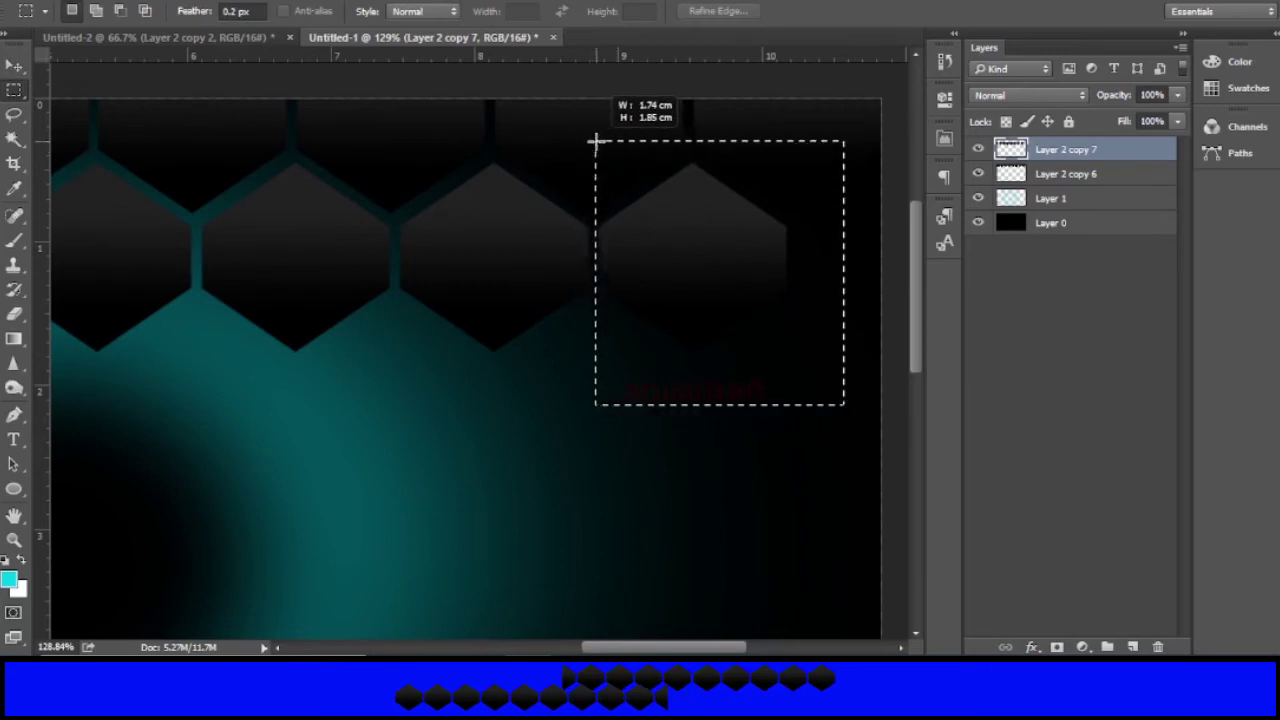
{"action": "left_click", "coordinate": [112, 2]}
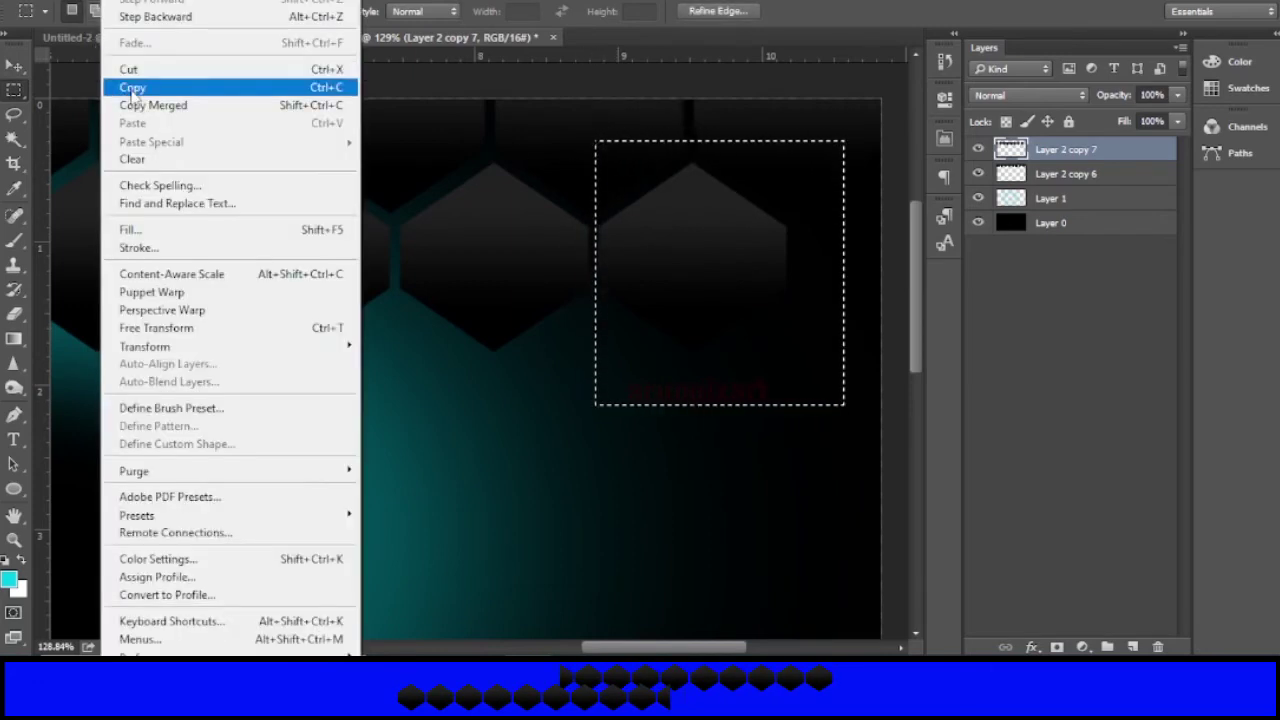
{"action": "left_click", "coordinate": [133, 90]}
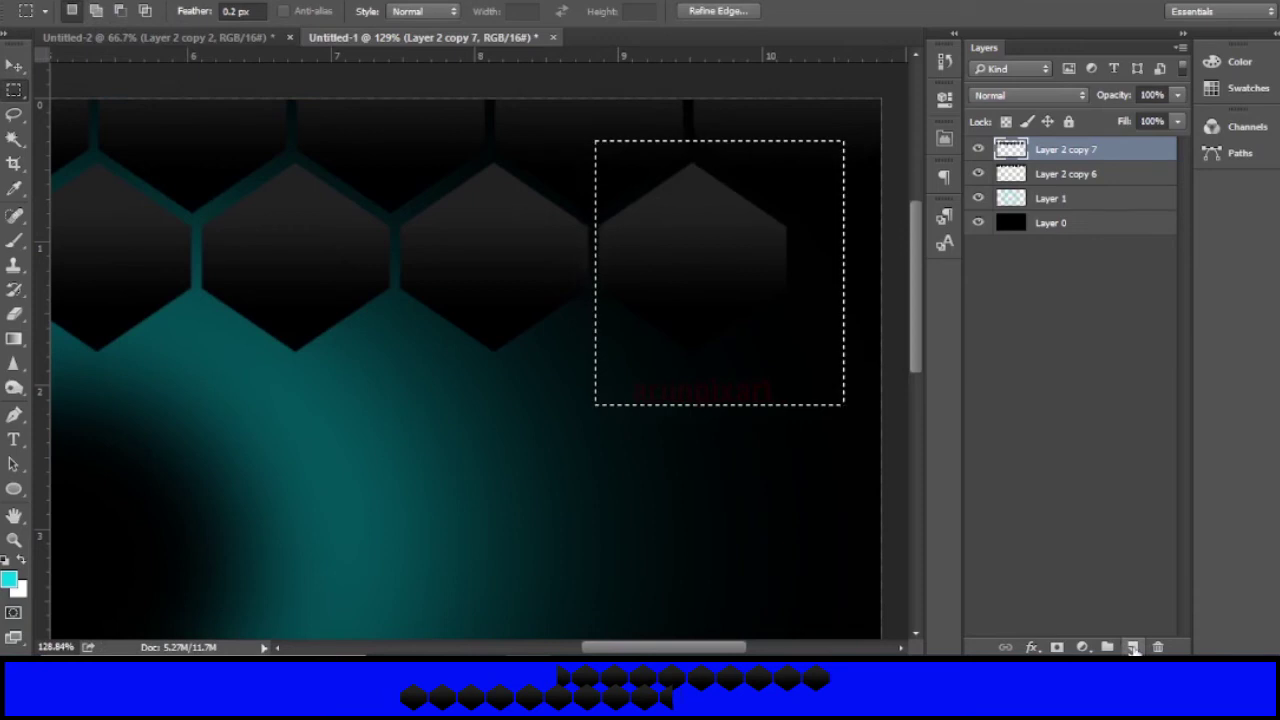
Step: Add a new empty Layer 2, deselect, and fit the canvas in view
{"action": "left_click", "coordinate": [1133, 648]}
{"action": "key", "text": "ctrl+d"}
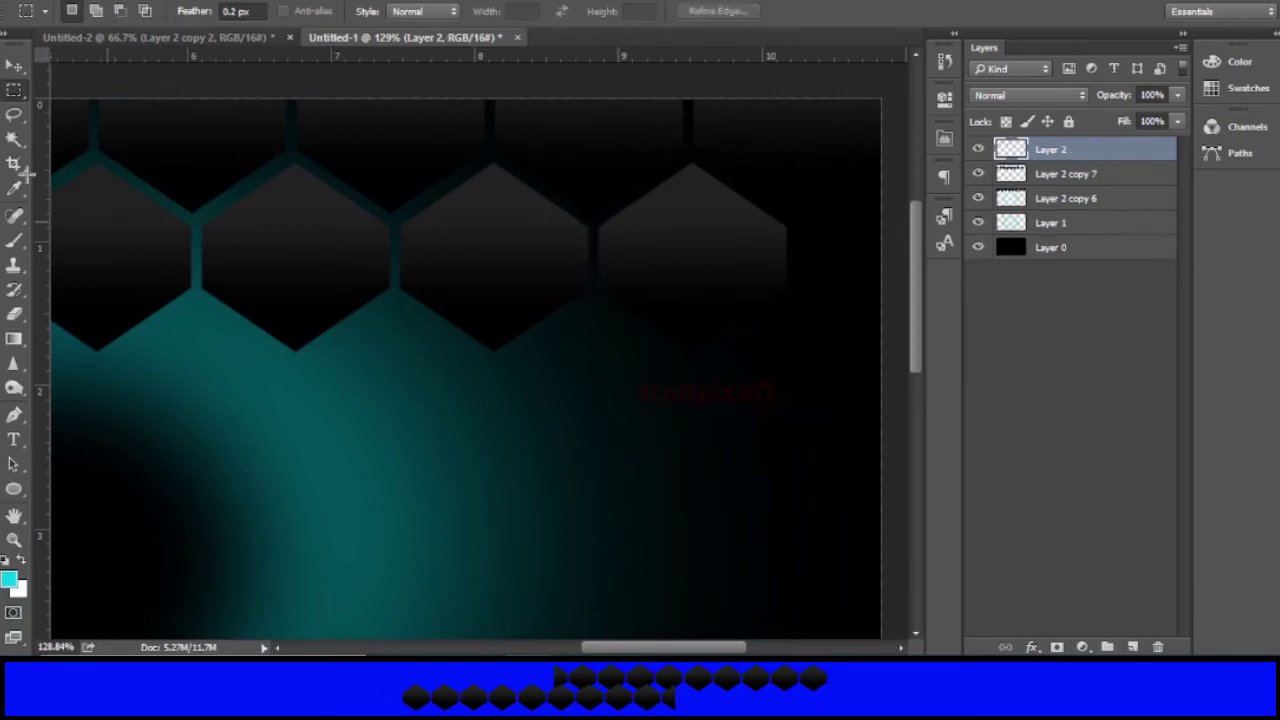
{"action": "left_click", "coordinate": [13, 66]}
{"action": "key", "text": "ctrl+0"}
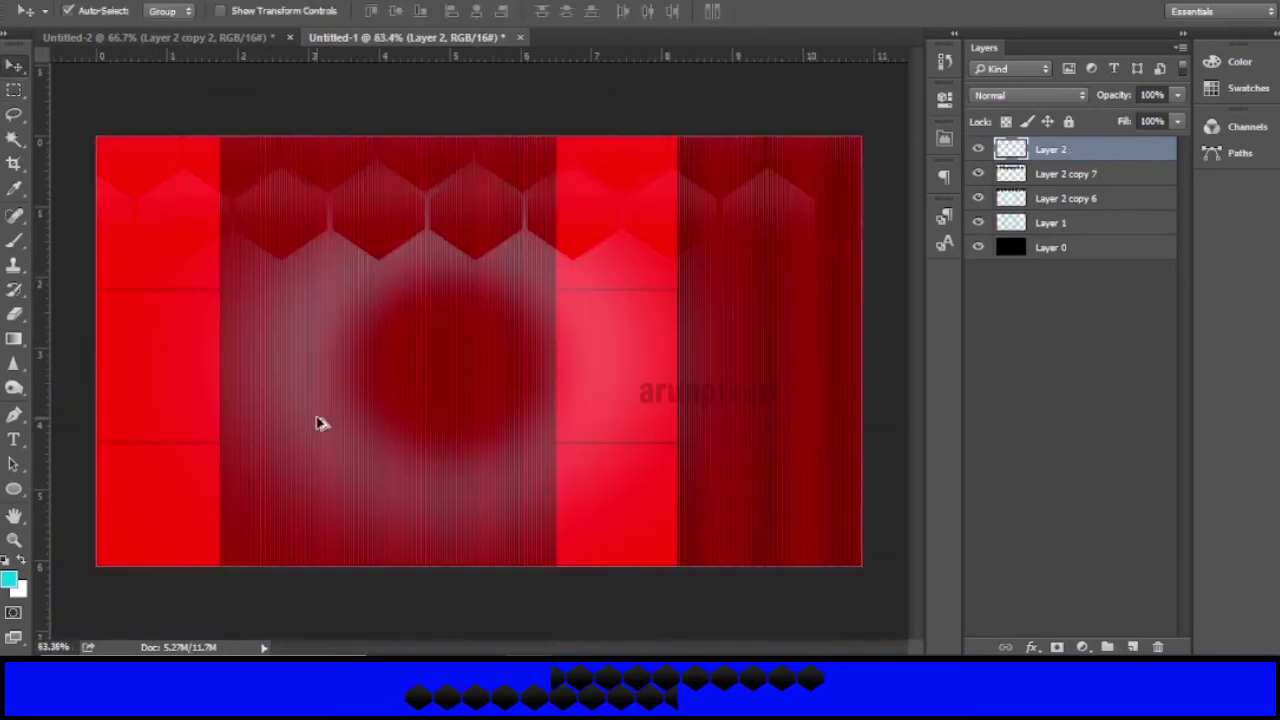
Step: Paste the copied hexagon into Layer 2 at the row's right end
{"action": "key", "text": "alt+e"}
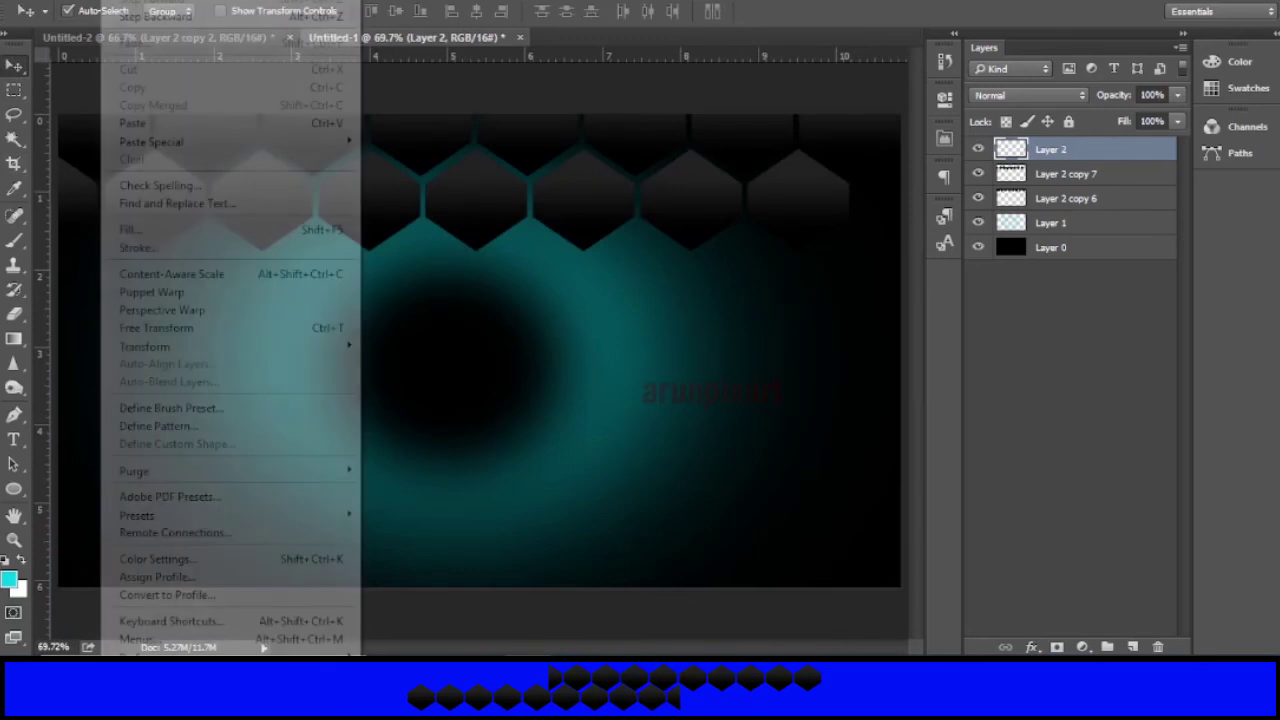
{"action": "left_click", "coordinate": [170, 123]}
{"action": "mouse_move", "coordinate": [471, 347]}
{"action": "left_mouse_down"}
{"action": "mouse_move", "coordinate": [800, 252]}
{"action": "mouse_move", "coordinate": [902, 200]}
{"action": "left_mouse_up"}
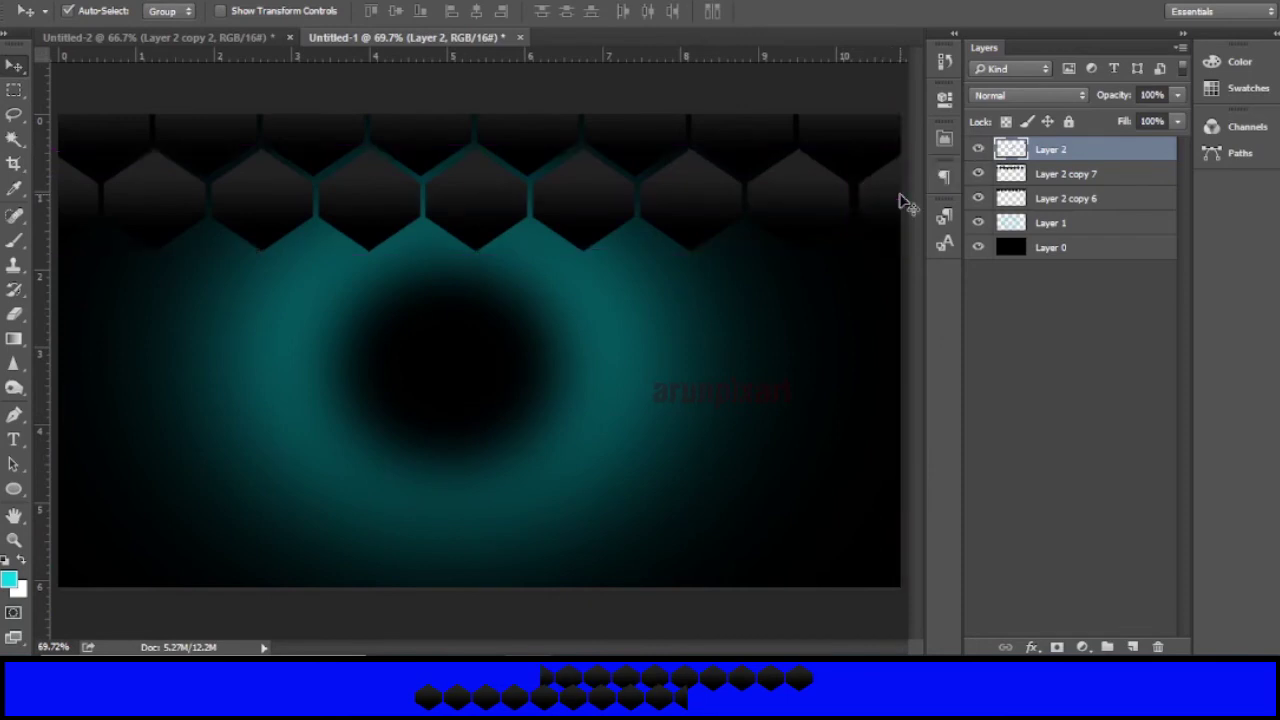
Step: Merge Layer 2 copy 7 and Layer 2 copy 6 into Layer 2
{"action": "left_click", "coordinate": [1068, 176], "text": "shift"}
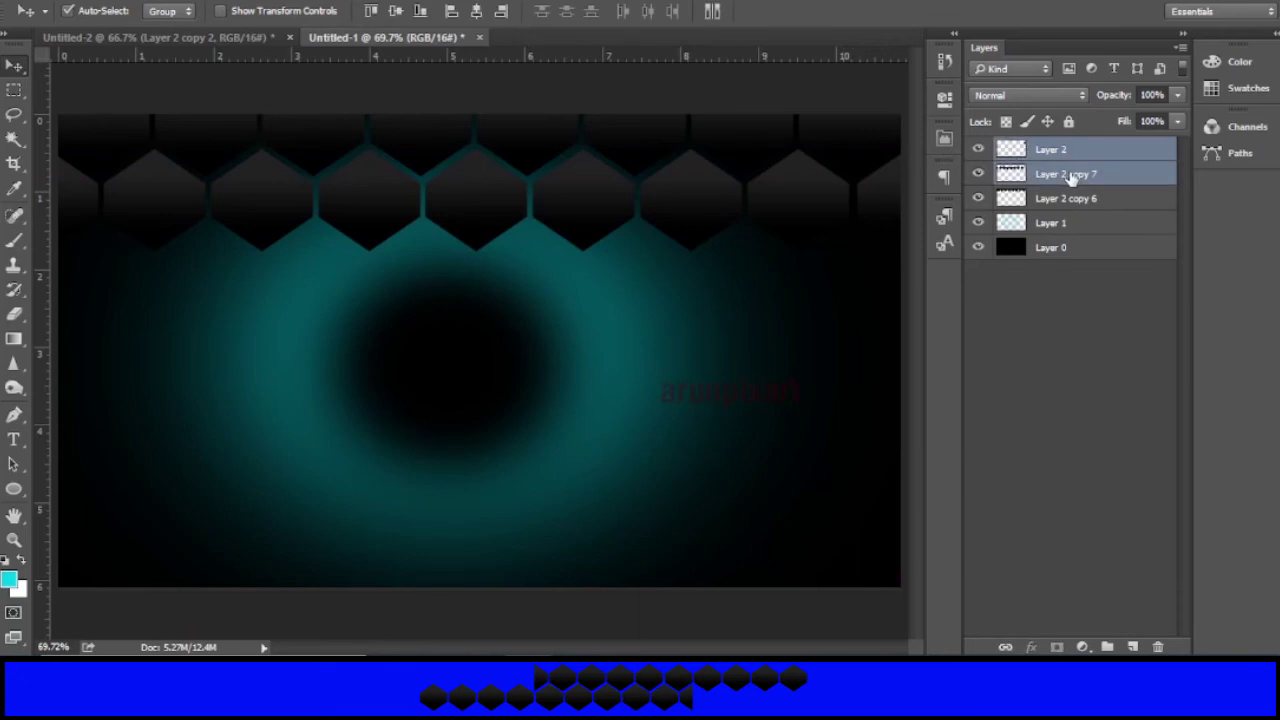
{"action": "right_click", "coordinate": [1068, 176]}
{"action": "left_click", "coordinate": [866, 598]}
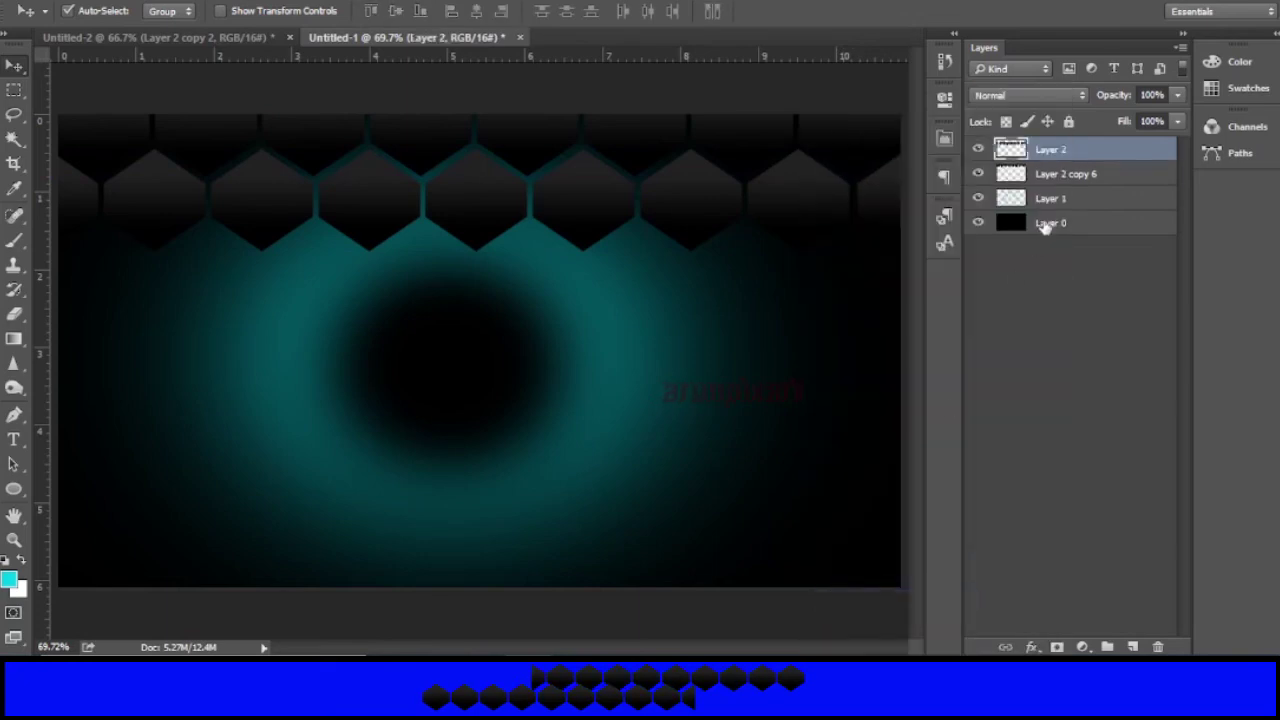
{"action": "left_click", "coordinate": [1068, 176], "text": "shift"}
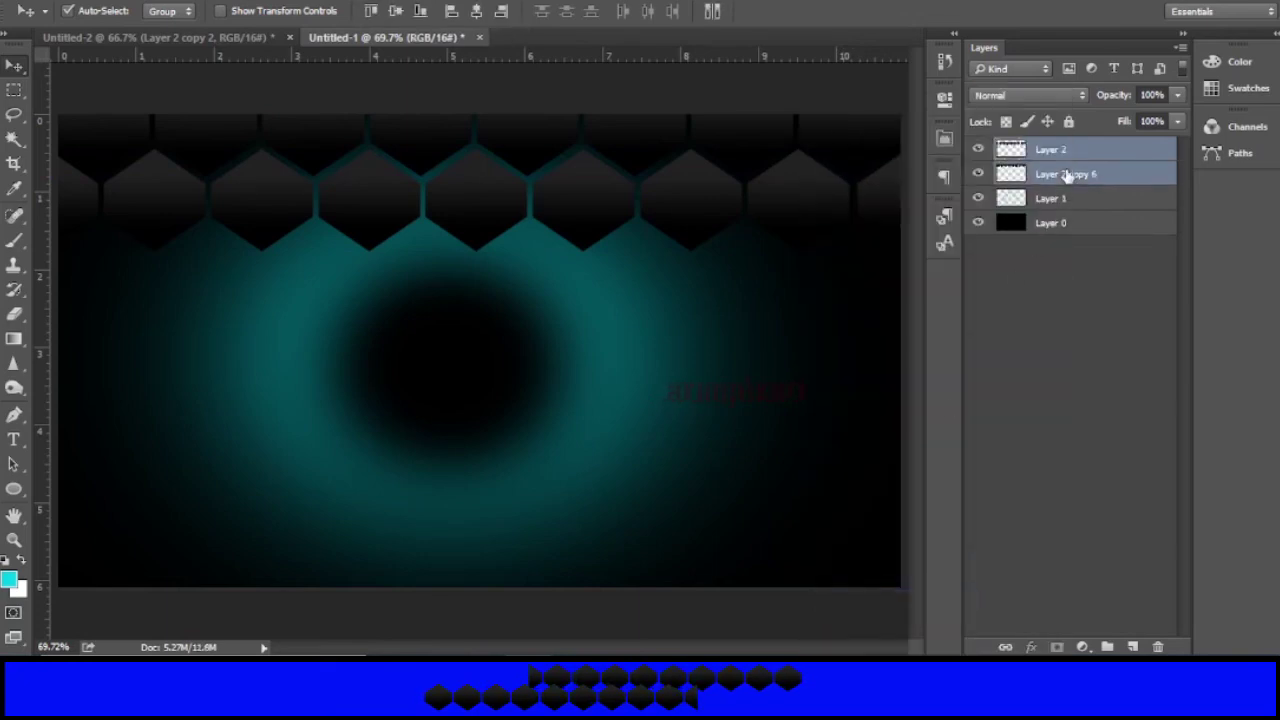
{"action": "right_click", "coordinate": [1068, 176]}
{"action": "left_click", "coordinate": [861, 599]}
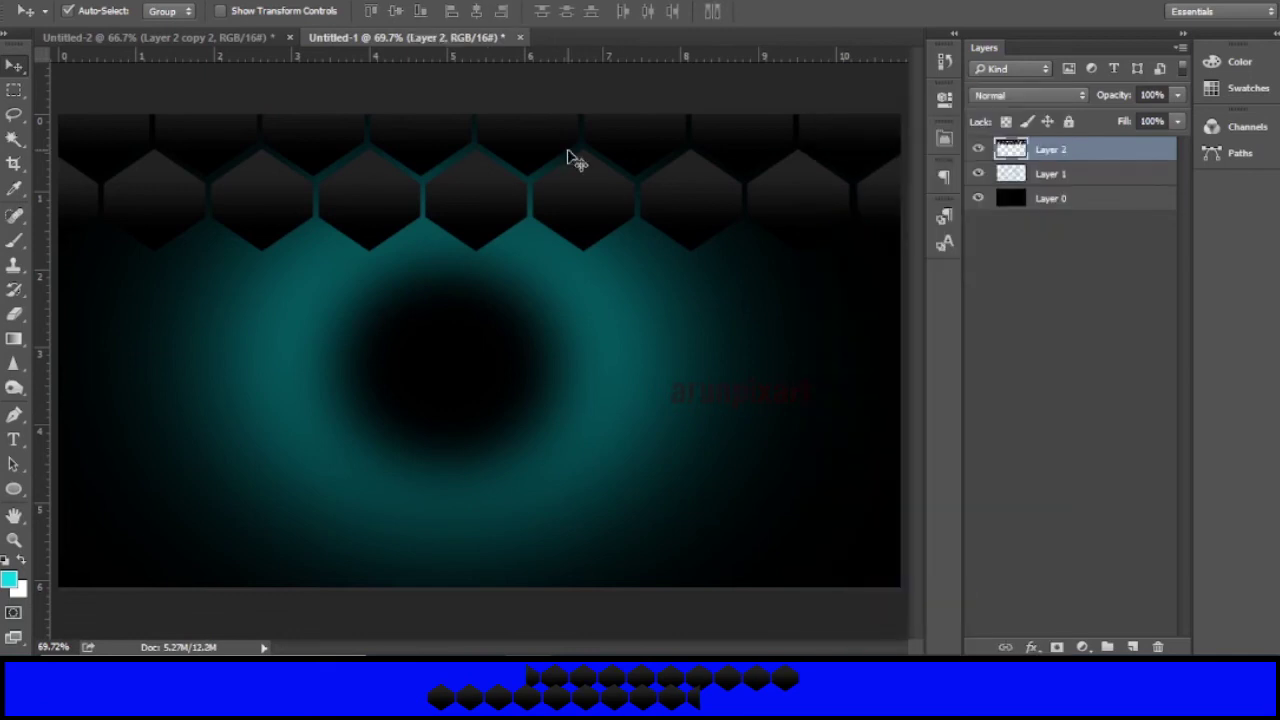
{"action": "right_click", "coordinate": [1036, 148]}
Step: Duplicate the honeycomb band as Layer 2 copy and place it below, interlocking
{"action": "left_click", "coordinate": [860, 154]}
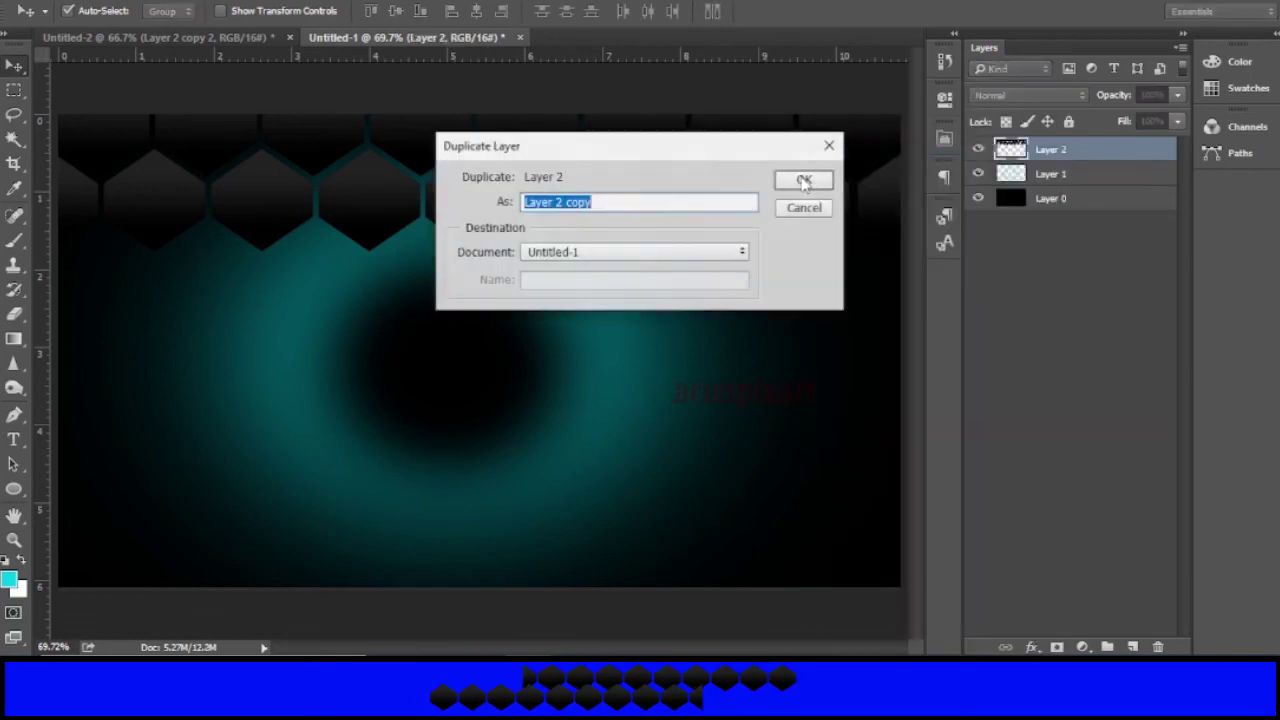
{"action": "key", "text": "Return"}
{"action": "left_click_drag", "start_coordinate": [491, 214], "coordinate": [481, 365]}
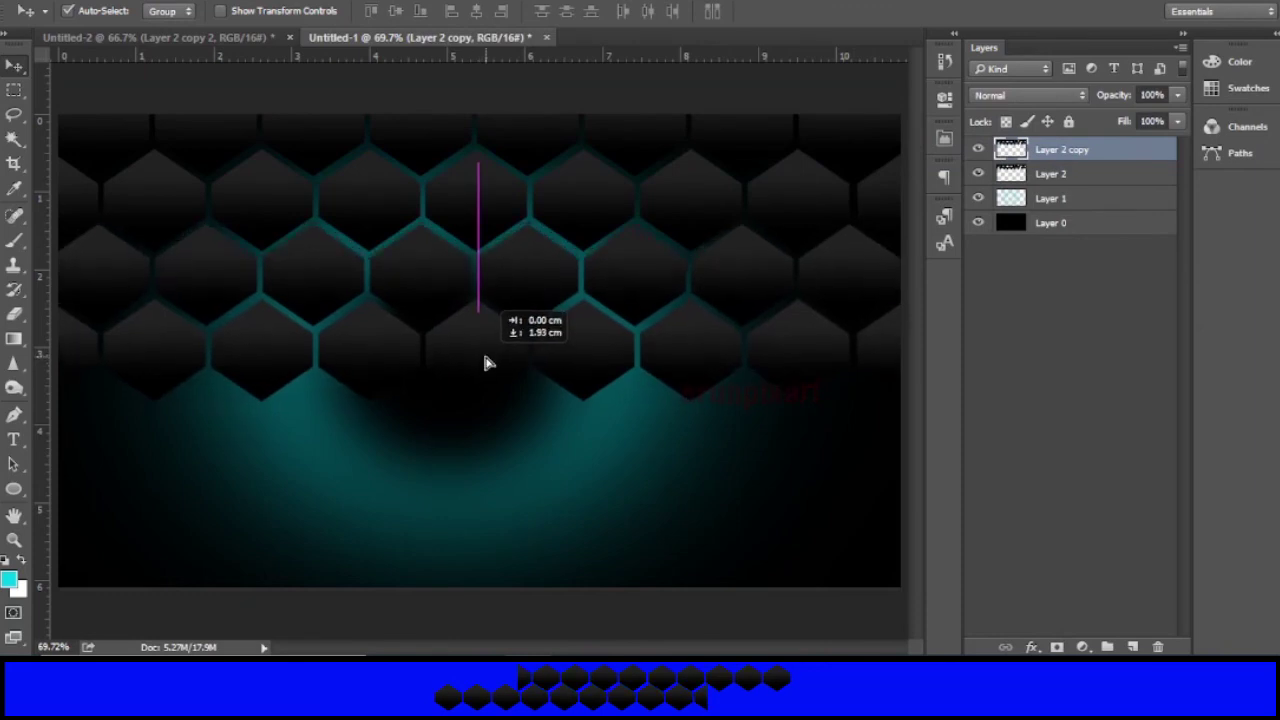
{"action": "left_click_drag", "start_coordinate": [479, 358], "coordinate": [485, 360]}
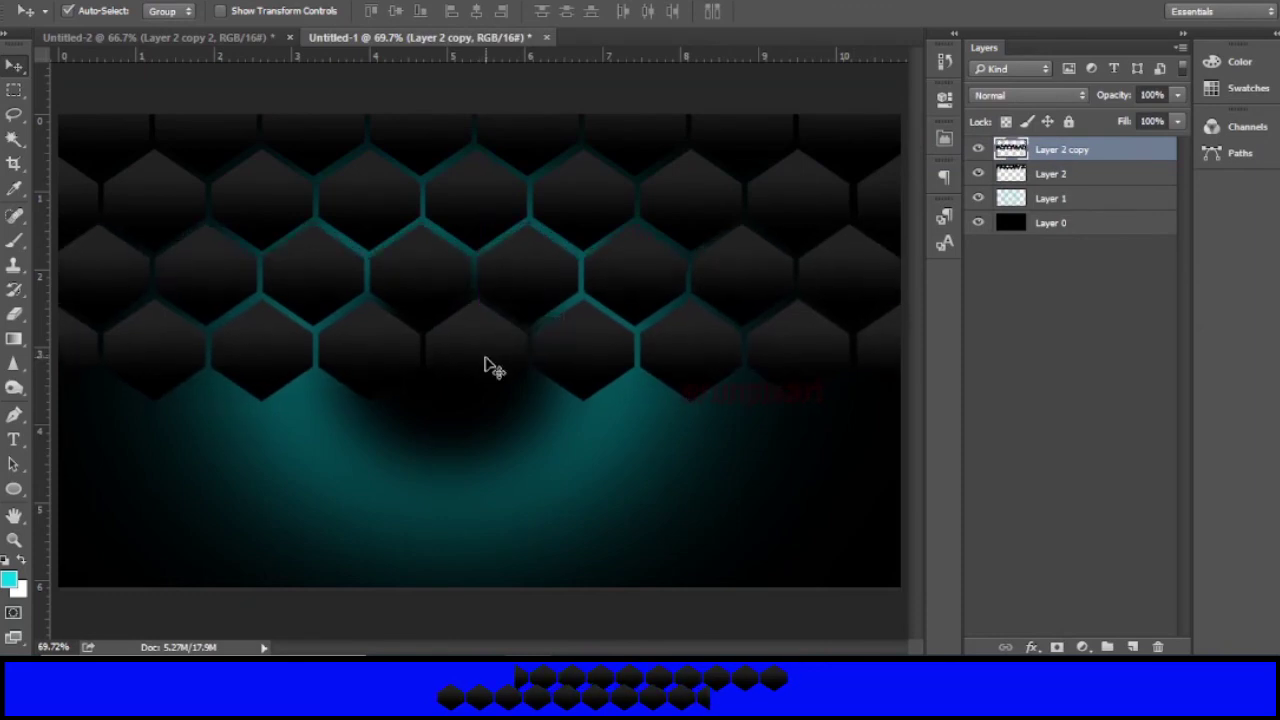
Step: Add a second duplicate, Layer 2 copy 2, further down the canvas
{"action": "right_click", "coordinate": [1060, 160]}
{"action": "left_click", "coordinate": [866, 154]}
{"action": "left_click", "coordinate": [811, 177]}
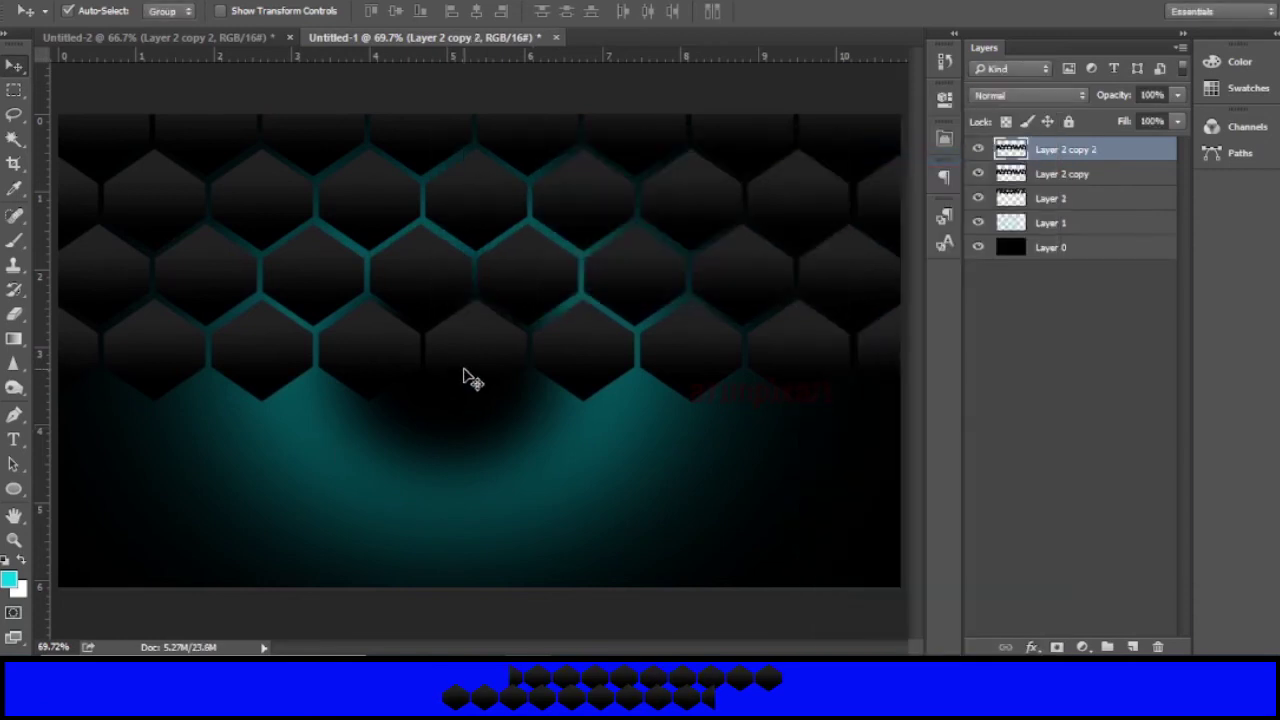
{"action": "left_click_drag", "start_coordinate": [466, 374], "coordinate": [463, 522]}
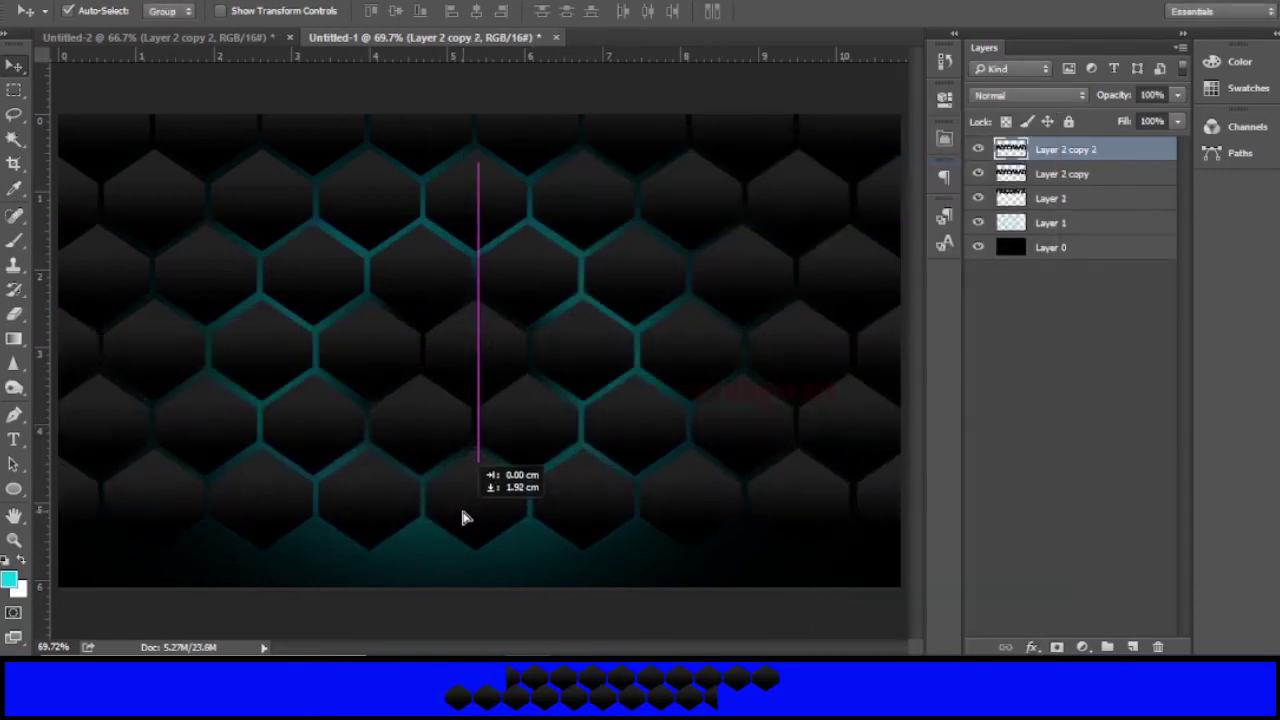
{"action": "left_click_drag", "start_coordinate": [463, 522], "coordinate": [466, 518]}
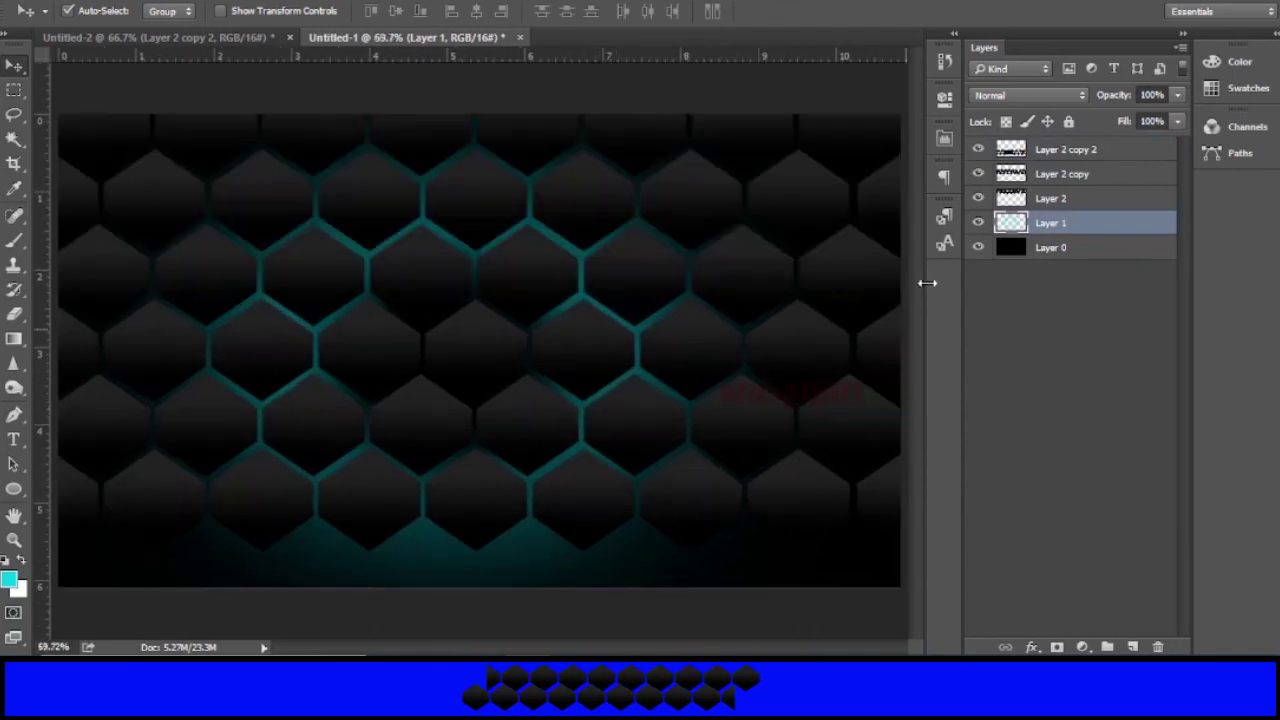
Step: Shift all three hexagon layers up slightly together
{"action": "left_click", "coordinate": [1050, 198]}
{"action": "left_click", "coordinate": [1065, 150], "text": "shift"}
{"action": "left_click_drag", "start_coordinate": [643, 285], "coordinate": [643, 253]}
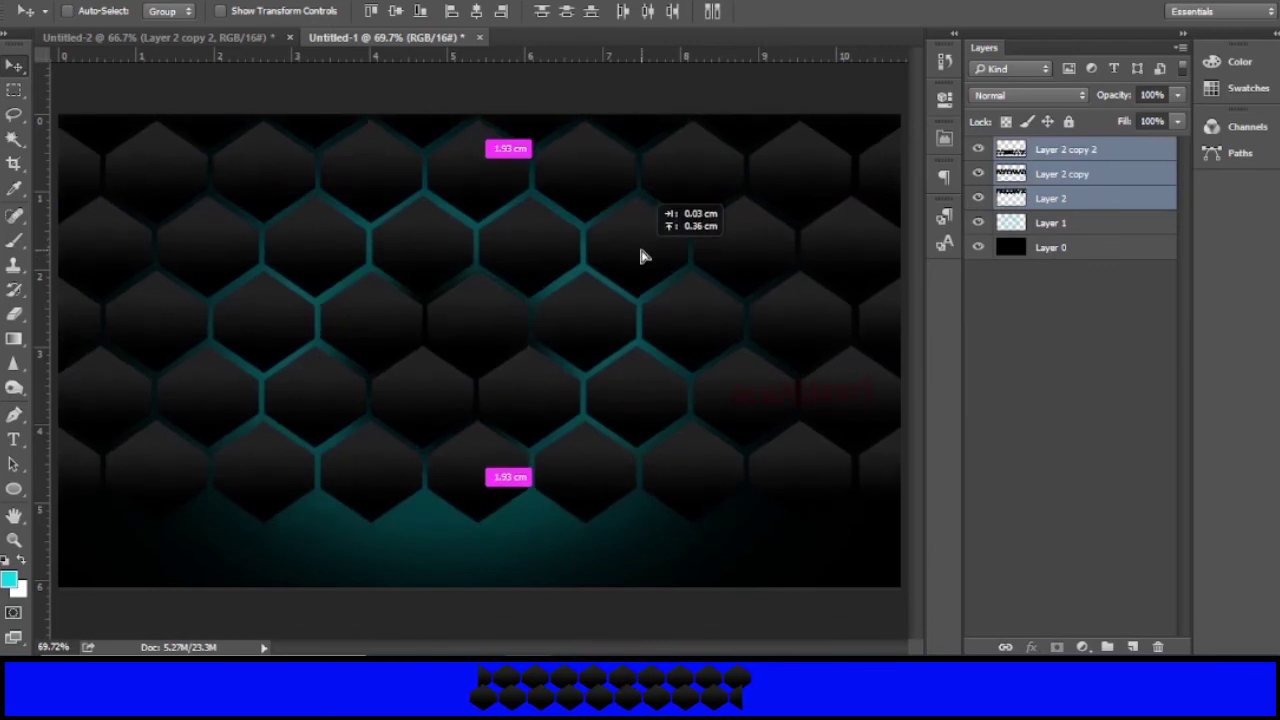
{"action": "left_click_drag", "start_coordinate": [643, 253], "coordinate": [643, 251]}
Step: Duplicate Layer 2 copy 2 as copy 3 and move it about 1.97 cm down
{"action": "left_click", "coordinate": [1070, 150]}
{"action": "right_click", "coordinate": [1070, 150]}
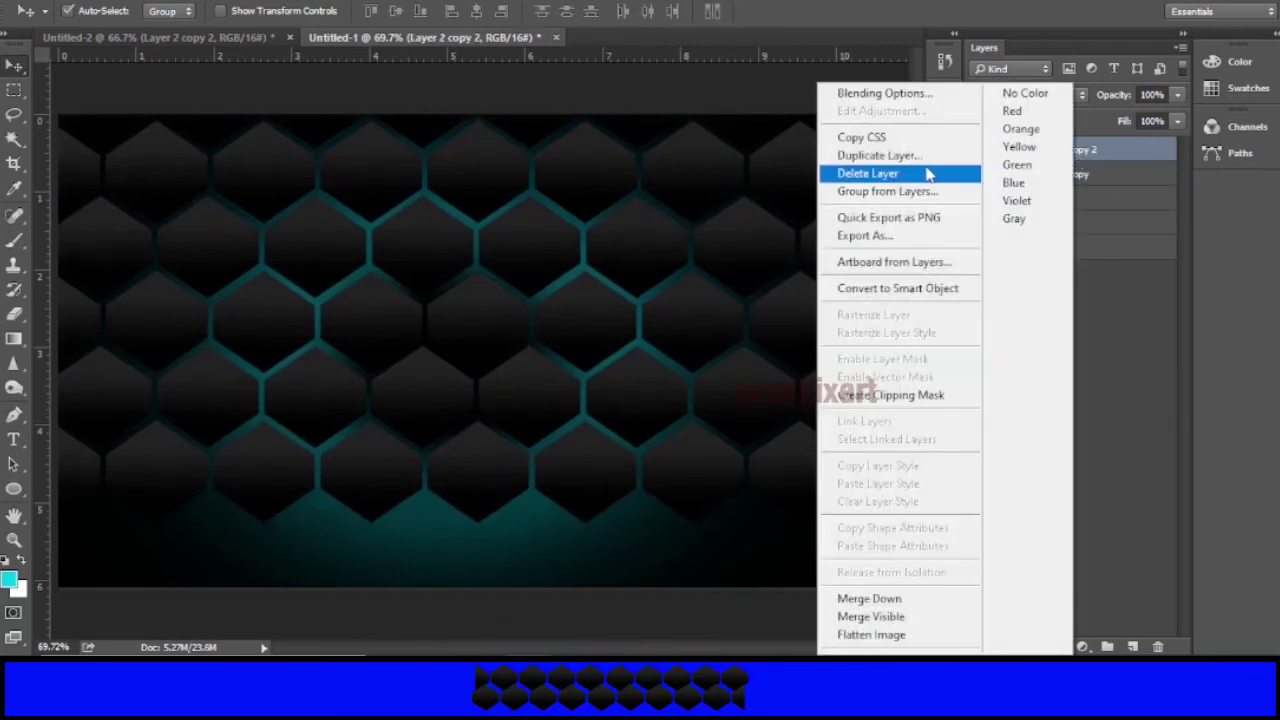
{"action": "left_click", "coordinate": [865, 152]}
{"action": "left_click", "coordinate": [805, 180]}
{"action": "left_click_drag", "start_coordinate": [437, 423], "coordinate": [441, 571]}
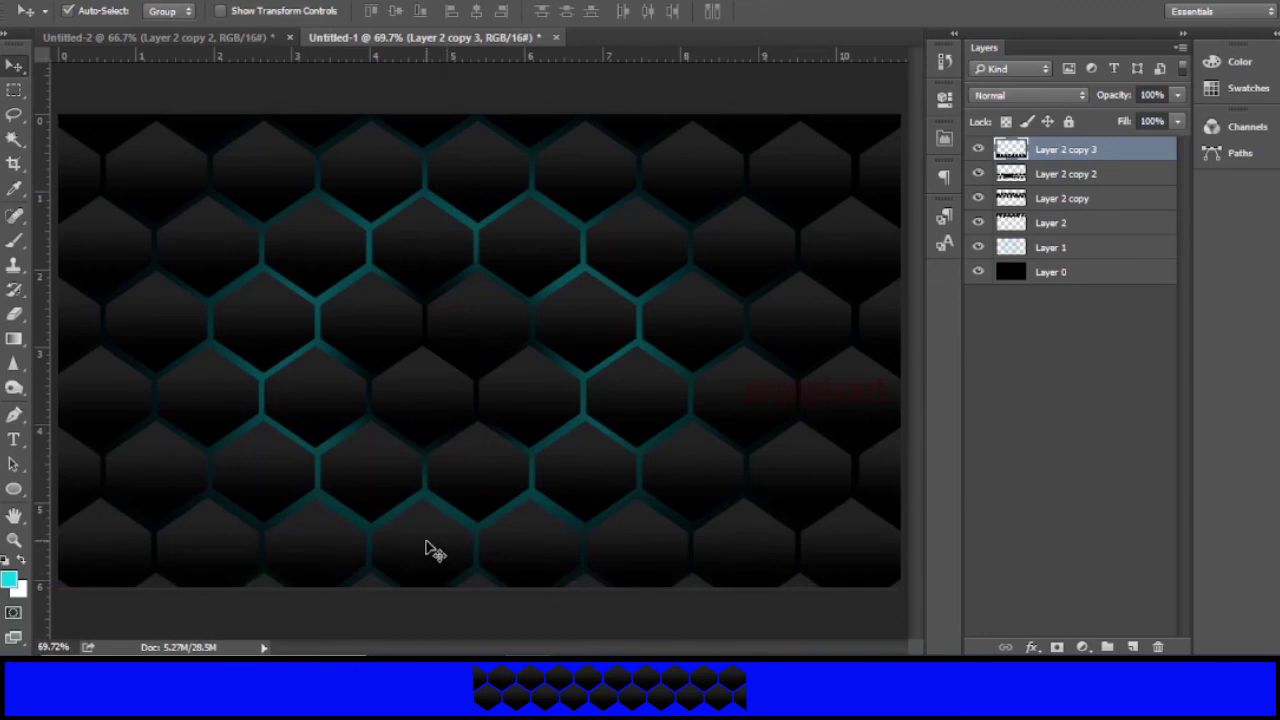